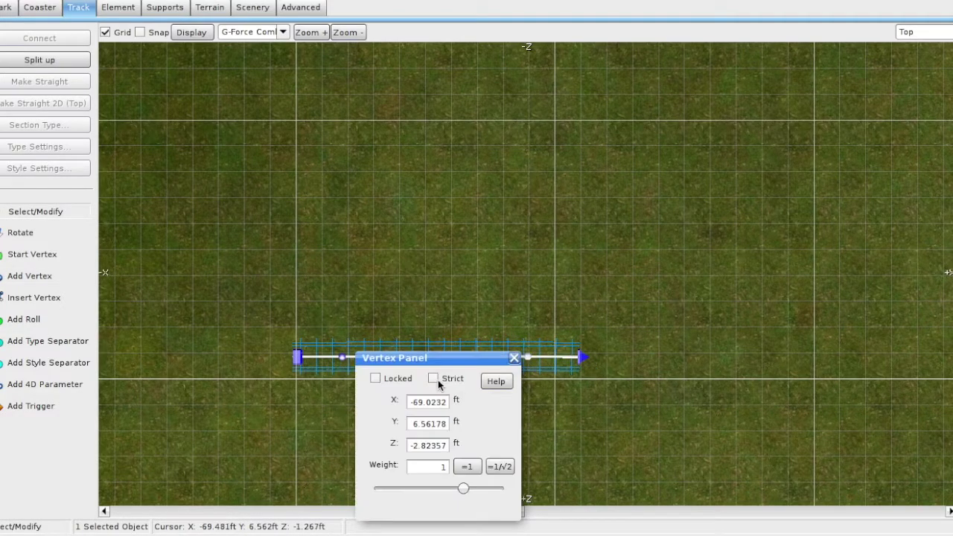
Place type separators near both ends of the straight track and make the section between them a station with default settings
click(18, 342)
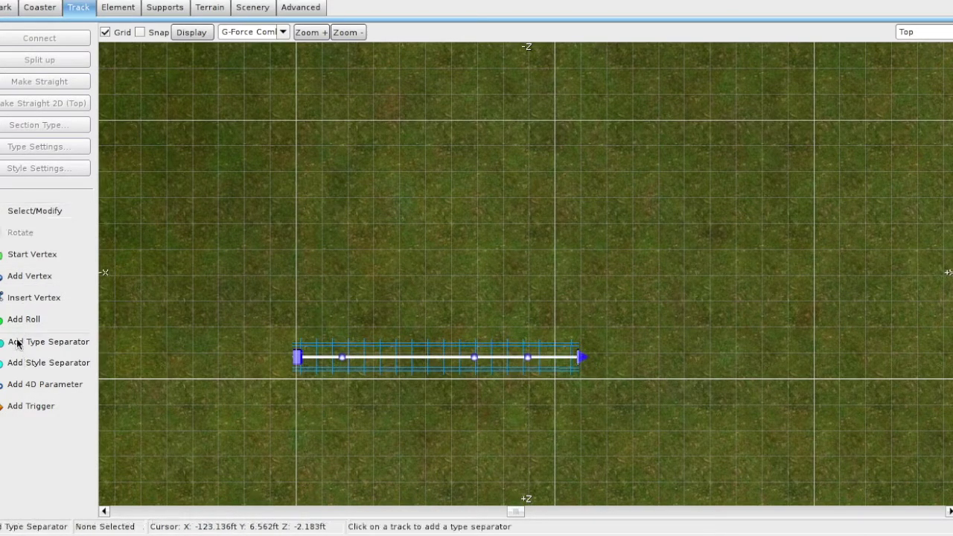
click(329, 359)
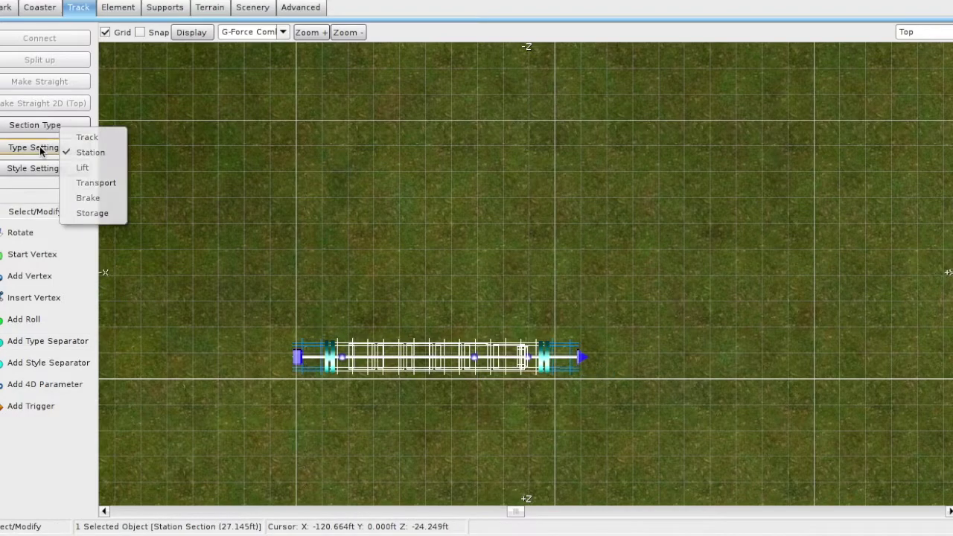
click(39, 146)
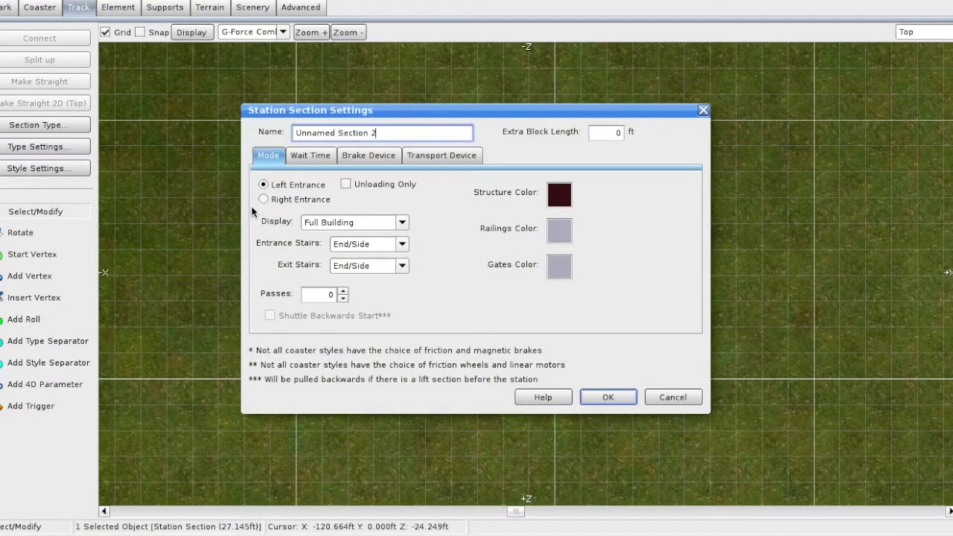
key(Return)
In the Front view, add three vertices that lower the track after the station and level it out just above ground
click(924, 32)
click(916, 61)
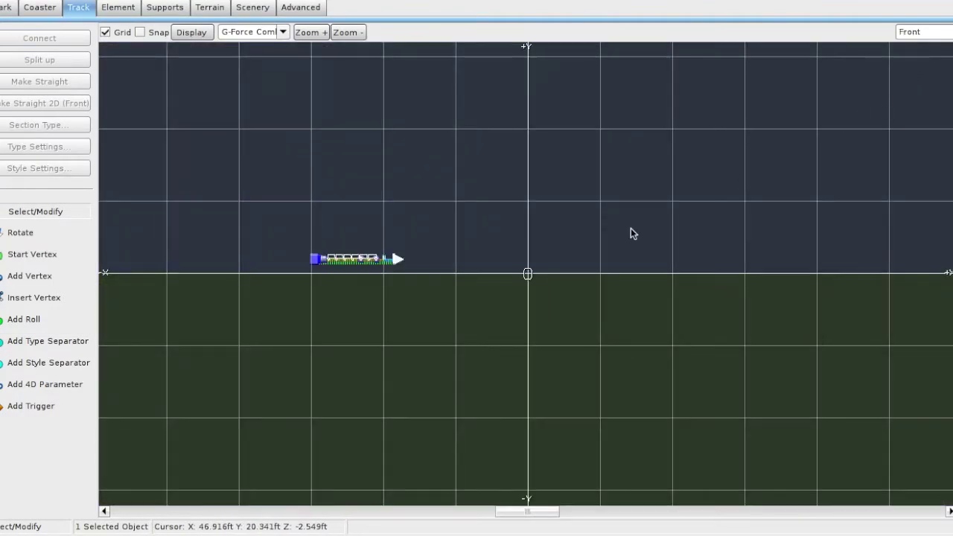
scroll(484, 271, up, 2)
scroll(602, 324, up, 1)
scroll(517, 332, up, 2)
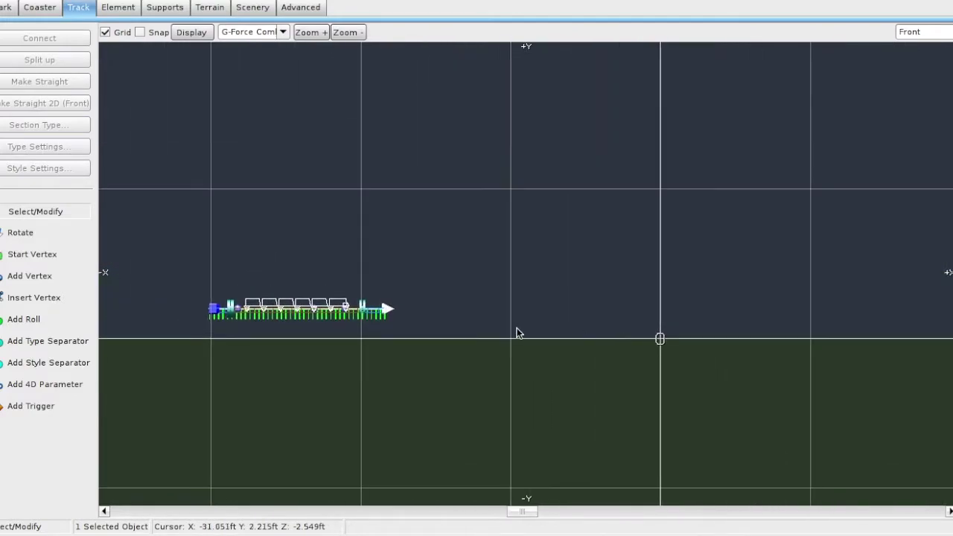
click(41, 280)
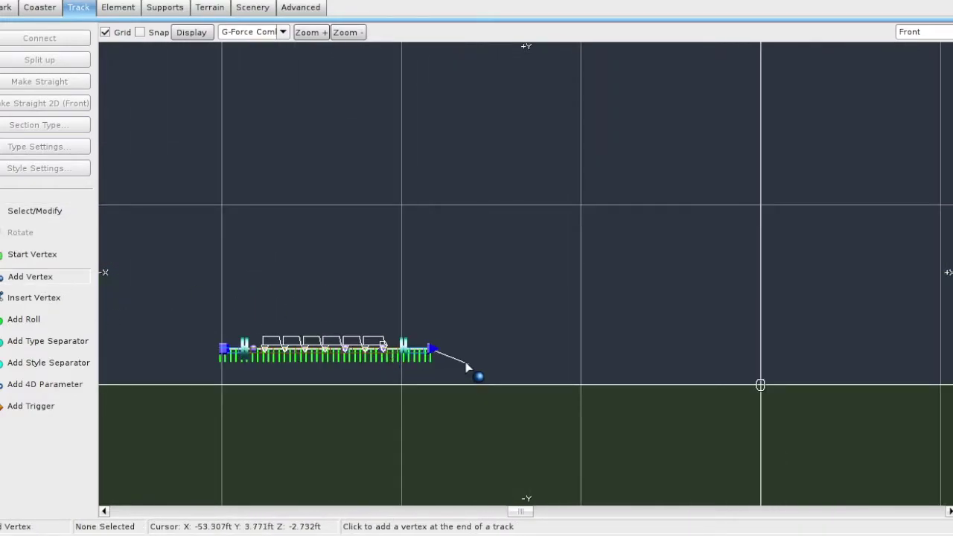
scroll(467, 368, up, 1)
click(452, 408)
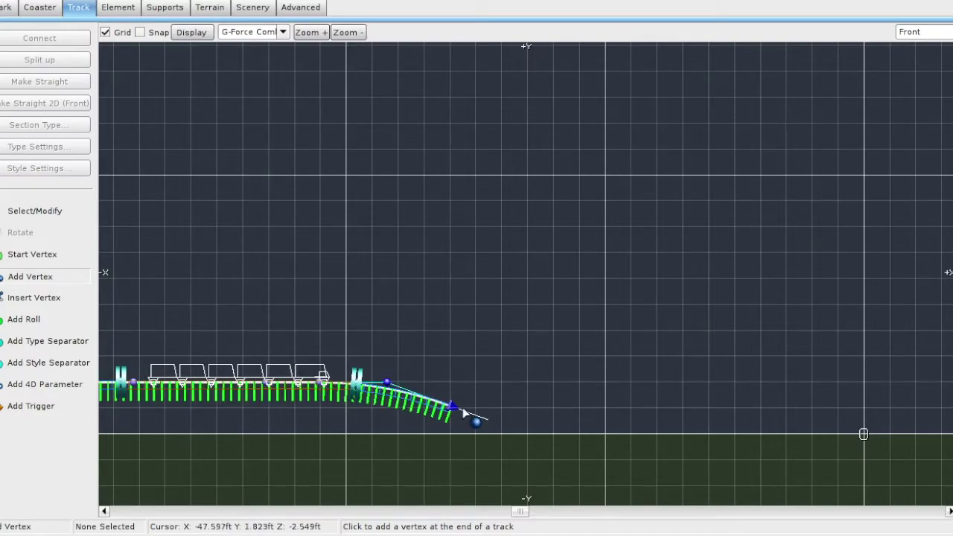
click(528, 409)
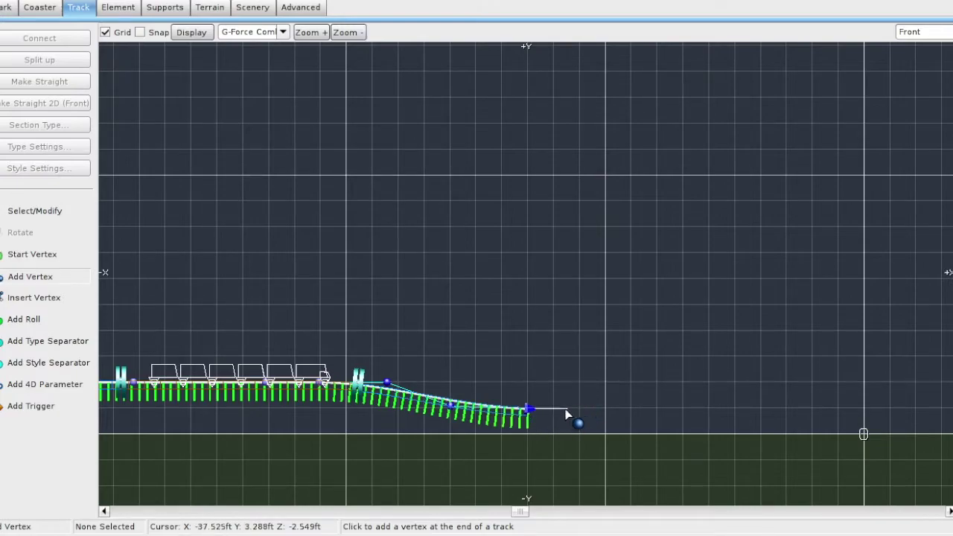
click(565, 411)
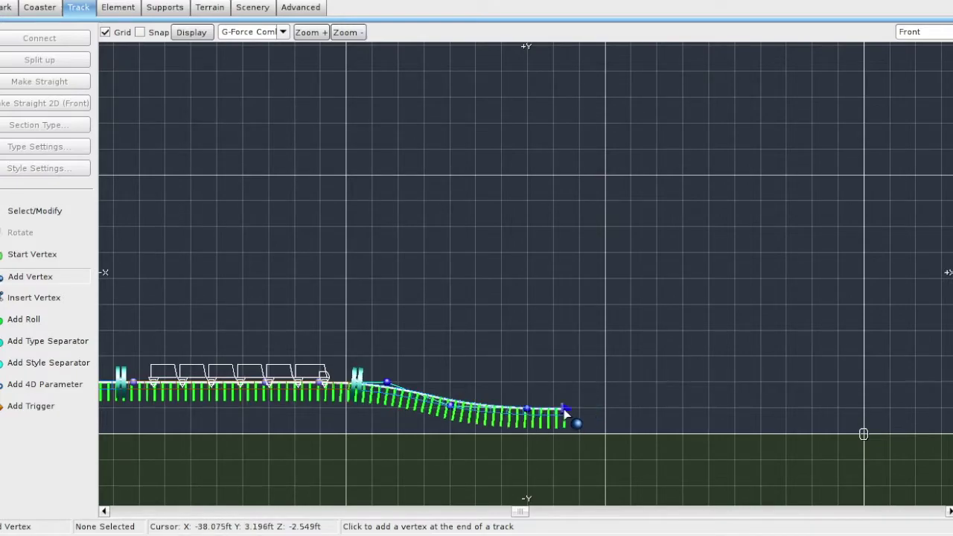
Add four vertices that curve the track upward out of the low dip
click(604, 387)
click(624, 359)
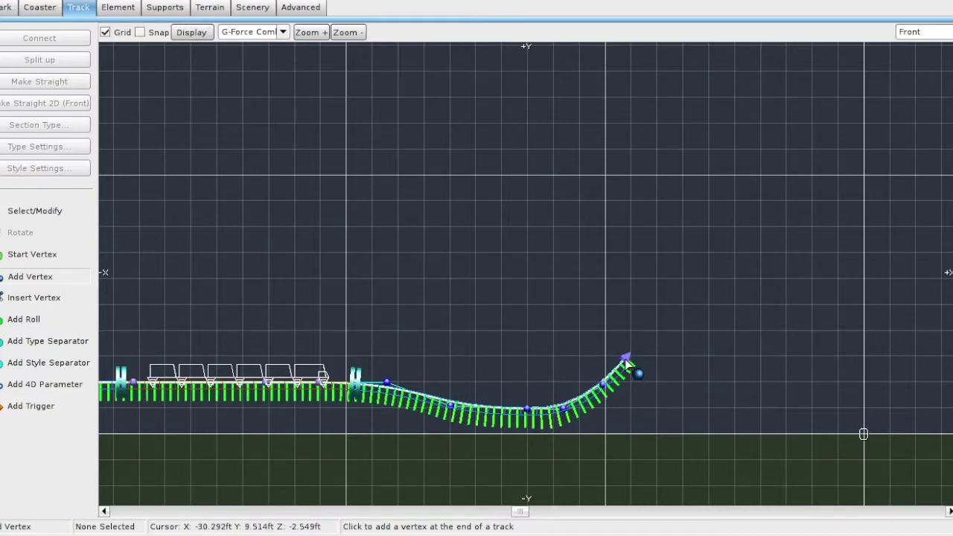
click(654, 326)
click(684, 286)
Extend the track with further vertices along a steep straight climb to about 145 ft high
scroll(769, 168, down, 3)
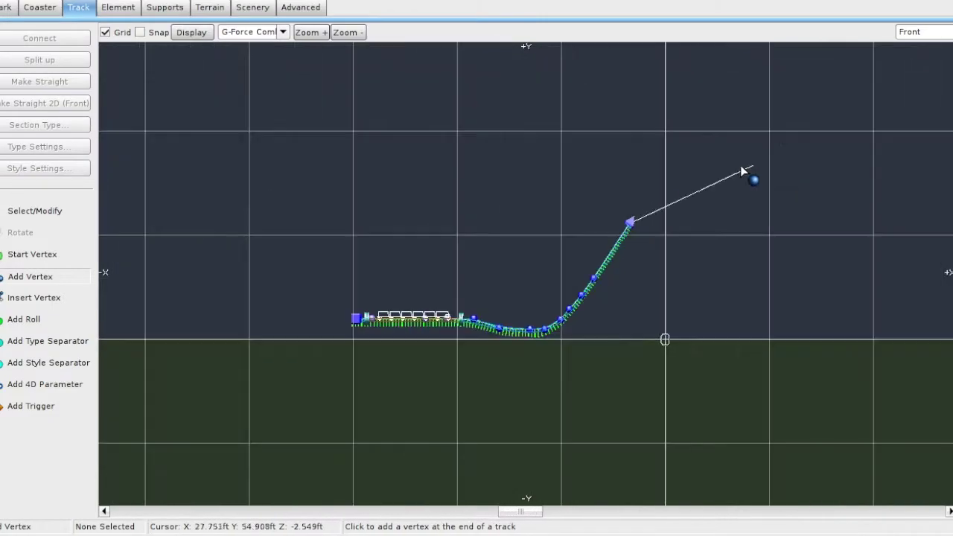
scroll(483, 331, up, 5)
click(612, 199)
click(666, 97)
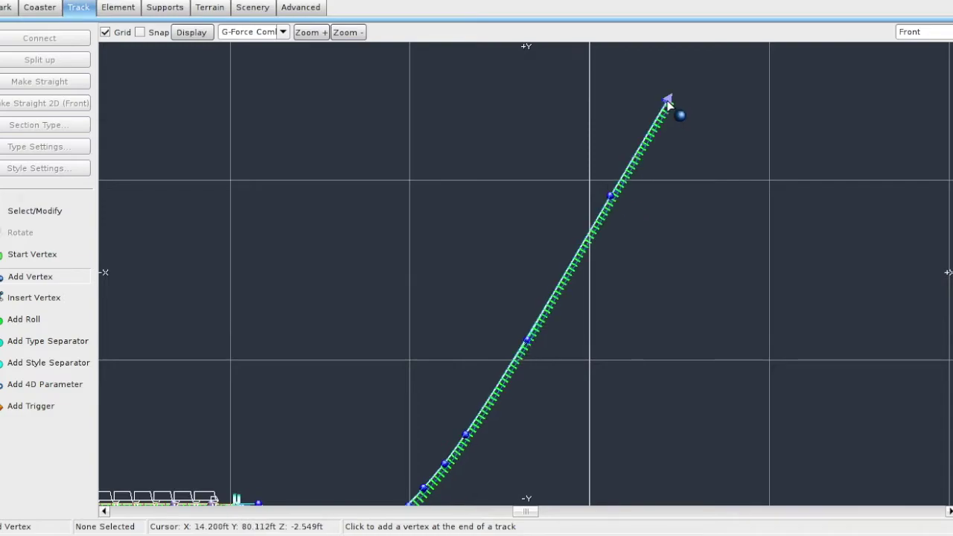
scroll(557, 219, down, 3)
scroll(501, 195, up, 3)
click(499, 189)
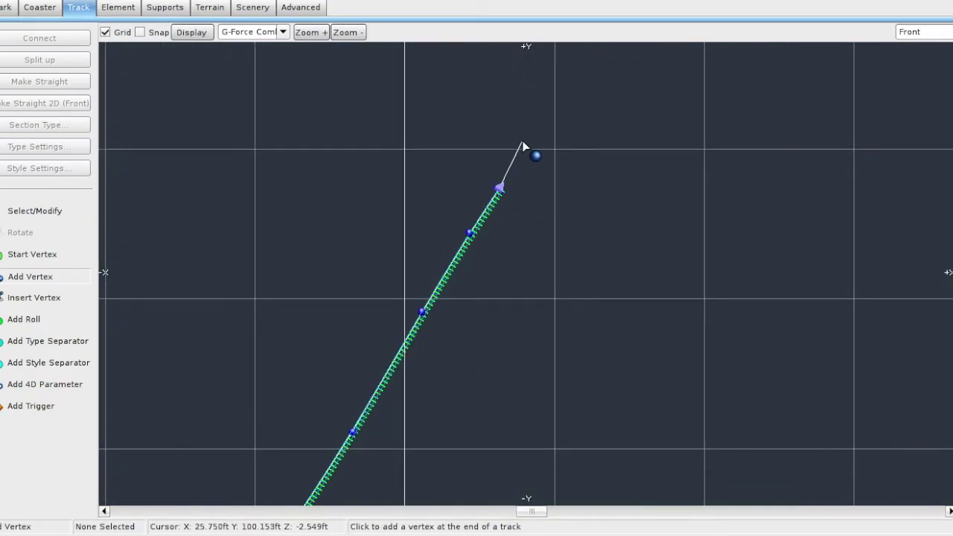
click(575, 65)
scroll(576, 112, down, 3)
scroll(575, 159, up, 5)
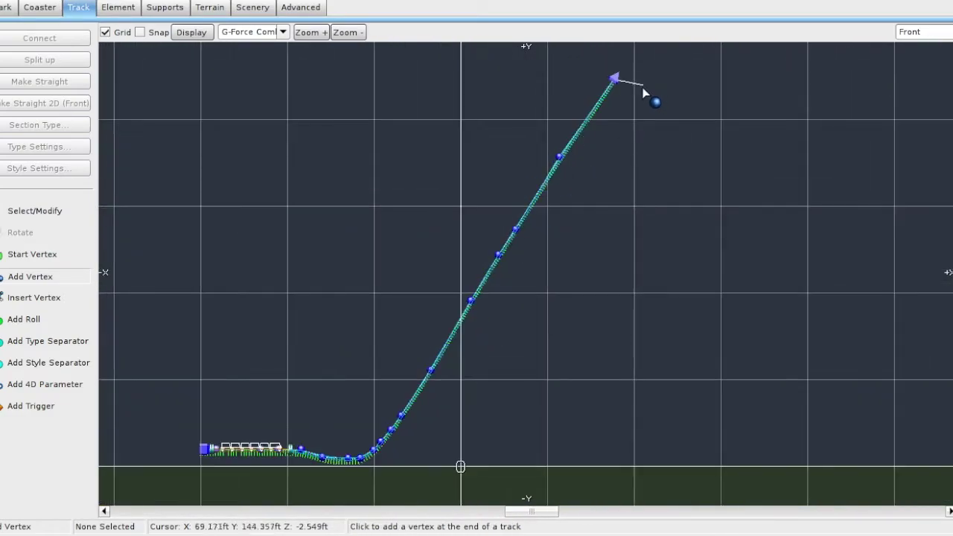
Add four vertices that round the top of the climb into a crest and start the descent
click(516, 152)
click(566, 123)
click(620, 124)
click(670, 151)
click(41, 215)
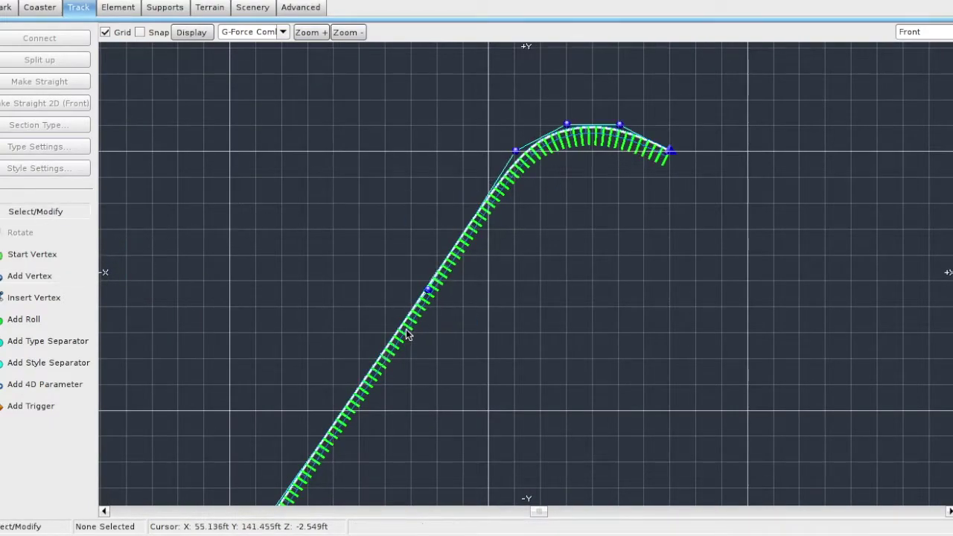
Adjust the track near the bottom of the climb and delete two surplus vertices there
scroll(406, 330, down, 5)
right_drag(406, 329, 449, 151)
right_drag(479, 398, 549, 236)
right_drag(391, 297, 440, 317)
scroll(437, 315, up, 5)
right_drag(136, 391, 253, 334)
drag(249, 323, 242, 320)
click(487, 300)
key(Delete)
click(518, 266)
key(Delete)
Make the three lower vertices of the straight climb strict
double_click(549, 222)
click(435, 380)
click(514, 357)
scroll(484, 316, up, 3)
scroll(453, 339, down, 3)
right_drag(483, 230, 404, 352)
double_click(505, 189)
click(435, 379)
click(513, 357)
double_click(478, 247)
click(435, 379)
click(514, 357)
Make the three upper vertices of the climb strict, up to the one just below the crest
double_click(572, 140)
click(434, 379)
click(523, 337)
click(514, 358)
right_drag(618, 134, 340, 399)
double_click(419, 221)
click(435, 379)
click(513, 358)
double_click(487, 116)
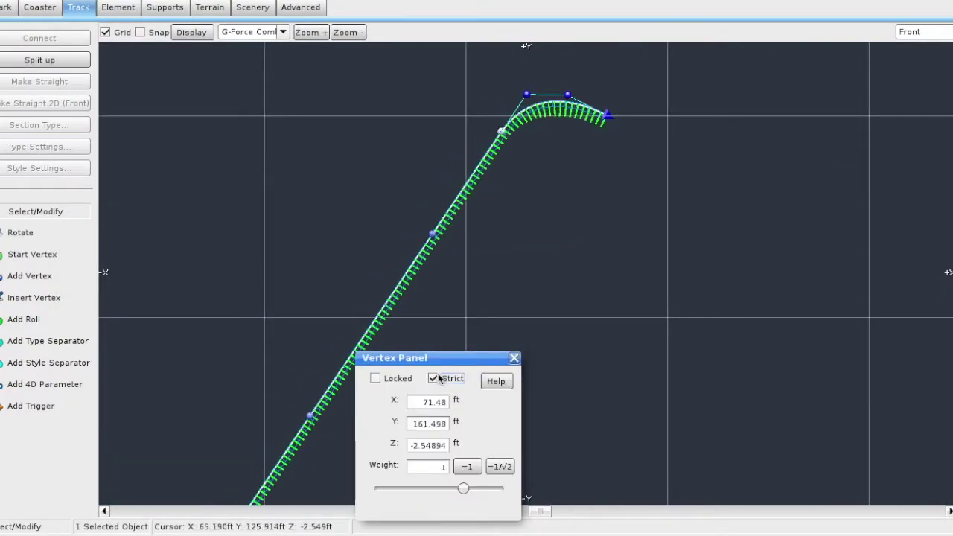
click(514, 358)
click(523, 336)
Add two type separators after the station, one on the dip and one at the foot of the climb
scroll(476, 312, down, 2)
right_drag(245, 476, 520, 301)
click(21, 343)
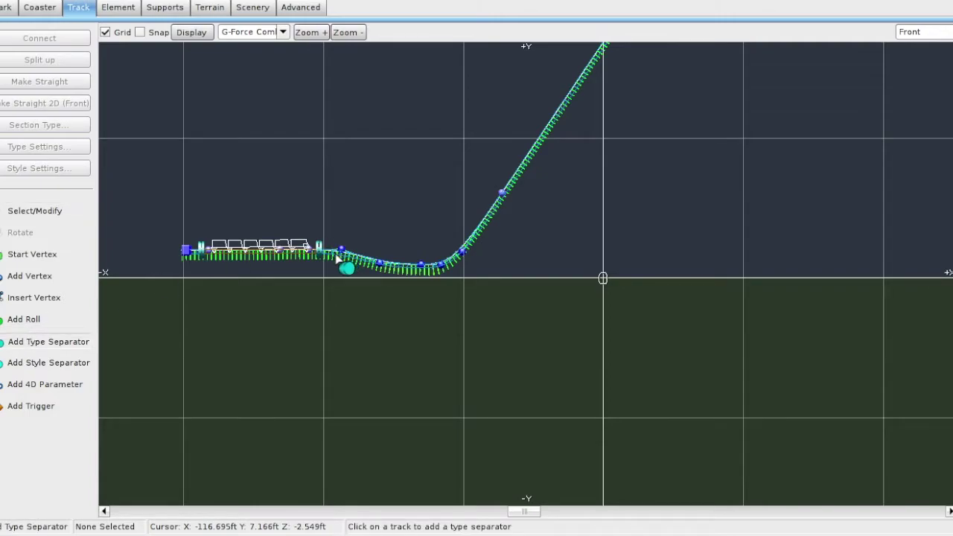
scroll(358, 256, up, 2)
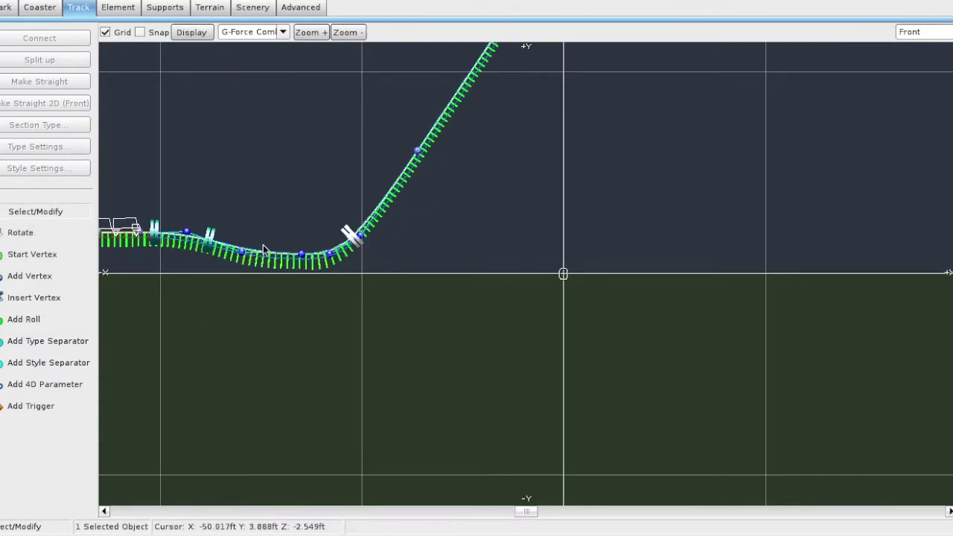
Move the upper type separator from the foot of the climb along the track to just past the crest
drag(349, 235, 417, 149)
drag(330, 251, 315, 255)
right_drag(380, 250, 313, 407)
drag(352, 304, 493, 93)
right_drag(540, 143, 438, 372)
drag(392, 323, 538, 105)
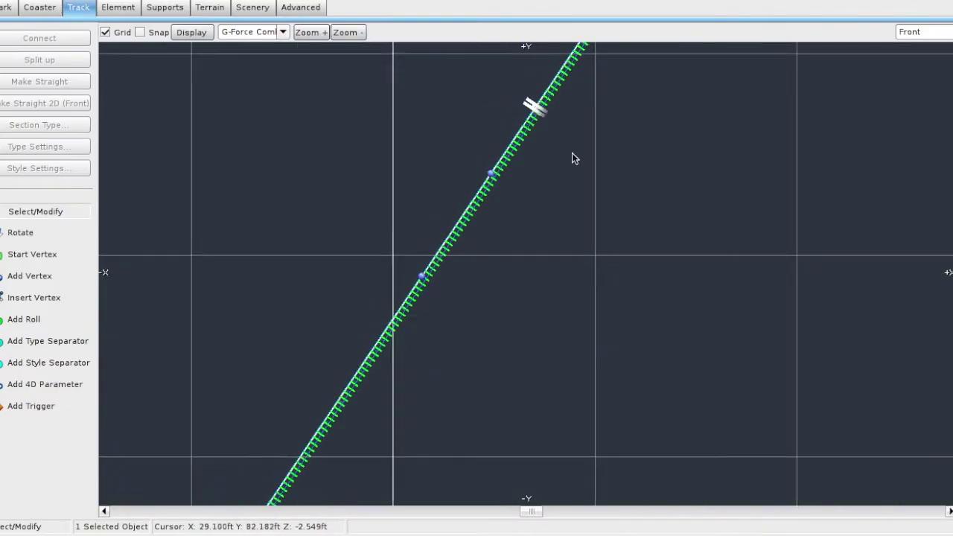
right_drag(572, 153, 423, 383)
drag(388, 338, 560, 84)
right_drag(602, 123, 468, 302)
drag(425, 262, 538, 93)
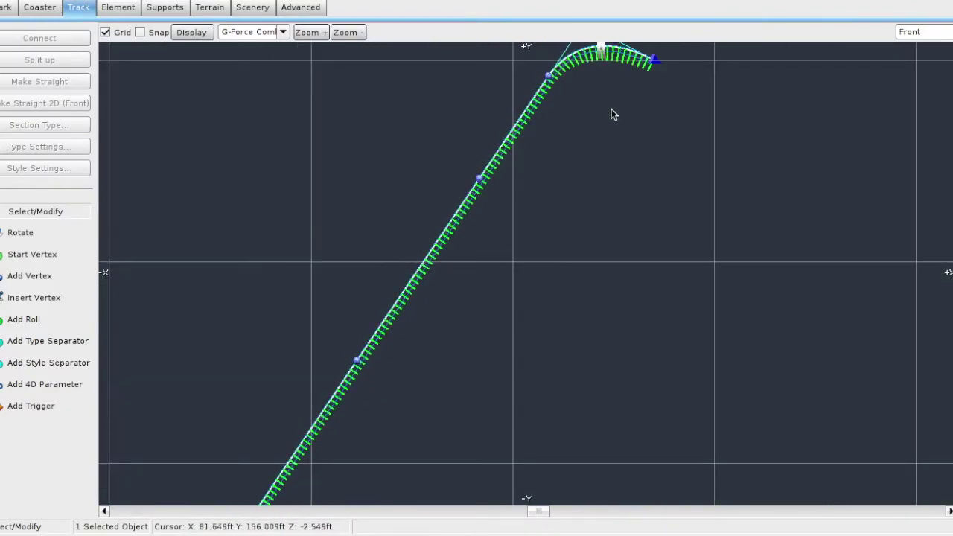
right_drag(610, 116, 509, 268)
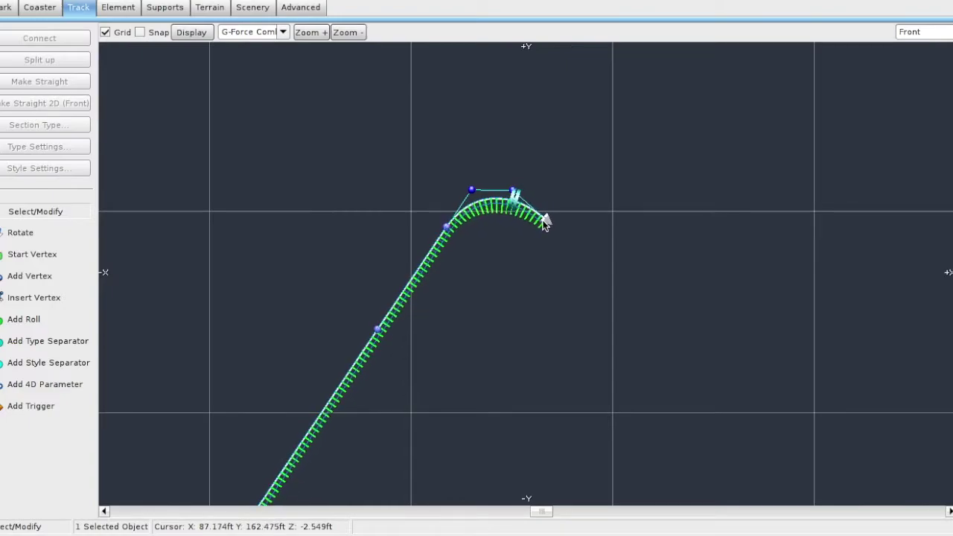
Change the climb section between the new separators to the Lift type
click(545, 222)
click(70, 125)
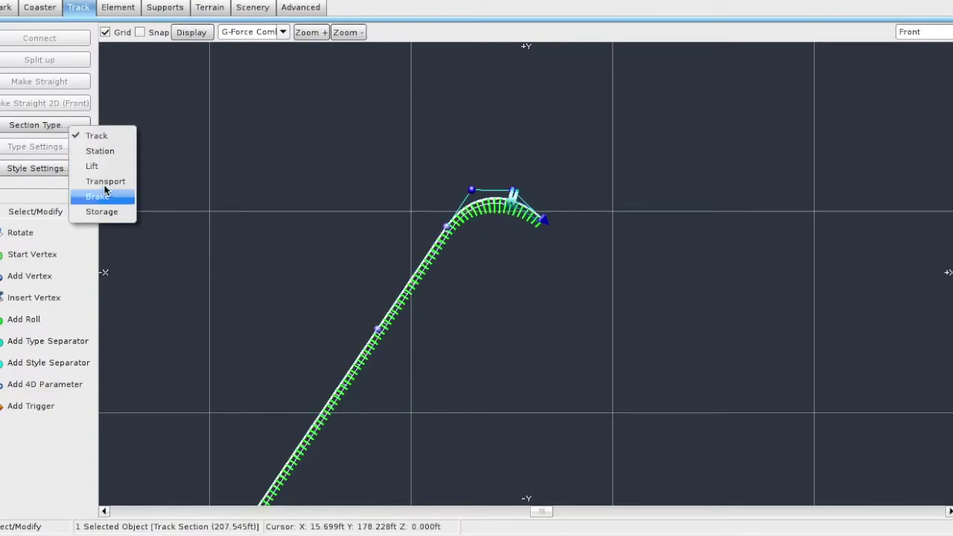
click(97, 167)
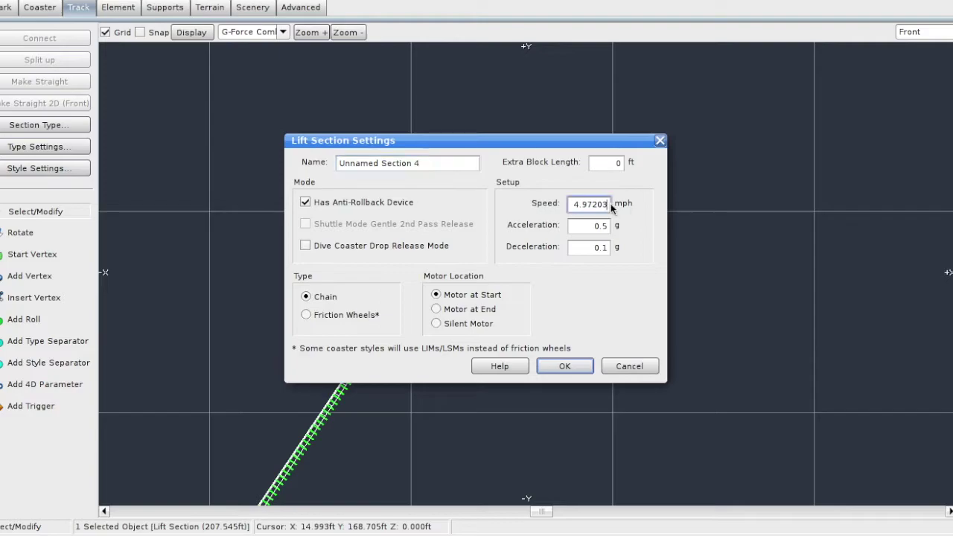
Set the lift section's speed to 7.45 mph and name it Lift Hill
key(BackSpace)
key(BackSpace)
key(BackSpace)
key(BackSpace)
key(BackSpace)
key(BackSpace)
key(BackSpace)
text(6)
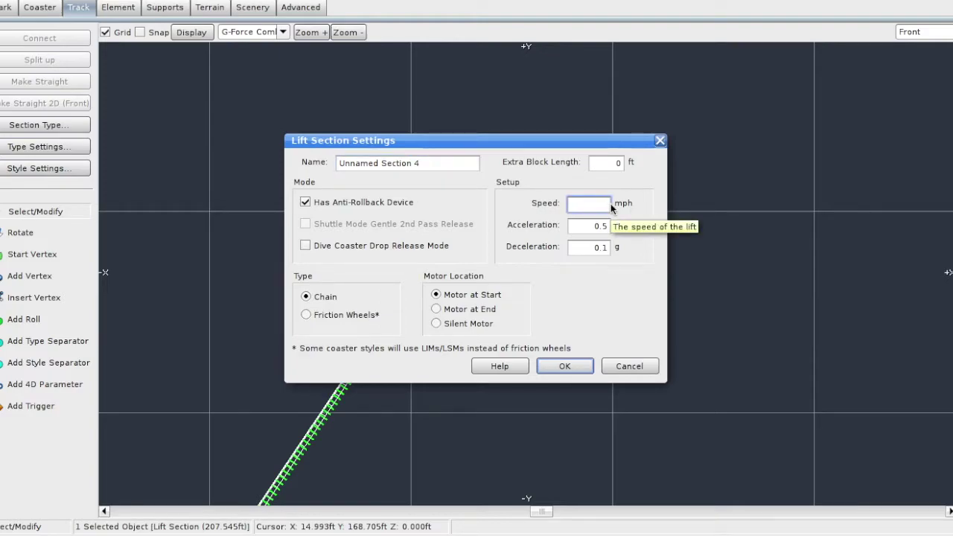
text(.45)
click(307, 313)
click(308, 296)
drag(426, 164, 261, 162)
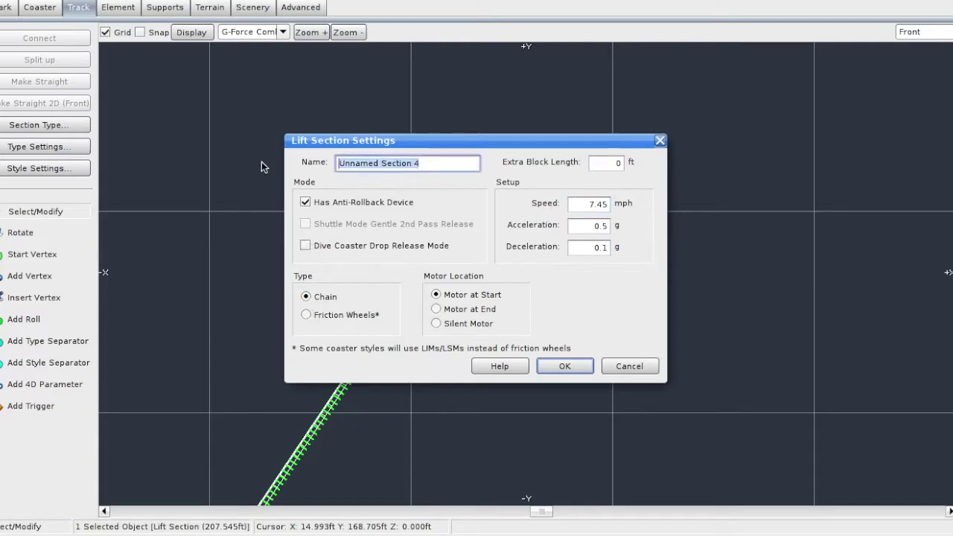
text(Lift Hill)
click(573, 362)
Add four vertices that continue the track from the lift hill's crest down into the first drop
right_drag(574, 362, 377, 268)
scroll(642, 194, up, 2)
scroll(377, 268, up, 1)
key(a)
click(356, 121)
click(380, 190)
click(405, 259)
click(475, 260)
click(48, 211)
Pull the drop's end vertex down and shift the vertices above it outward to shape a smooth, steep first drop
drag(475, 262, 445, 368)
scroll(445, 368, down, 4)
right_drag(471, 358, 340, 289)
scroll(280, 265, up, 4)
right_drag(280, 264, 424, 453)
drag(202, 110, 217, 98)
drag(226, 168, 249, 168)
drag(254, 240, 277, 241)
drag(277, 311, 300, 312)
click(316, 417)
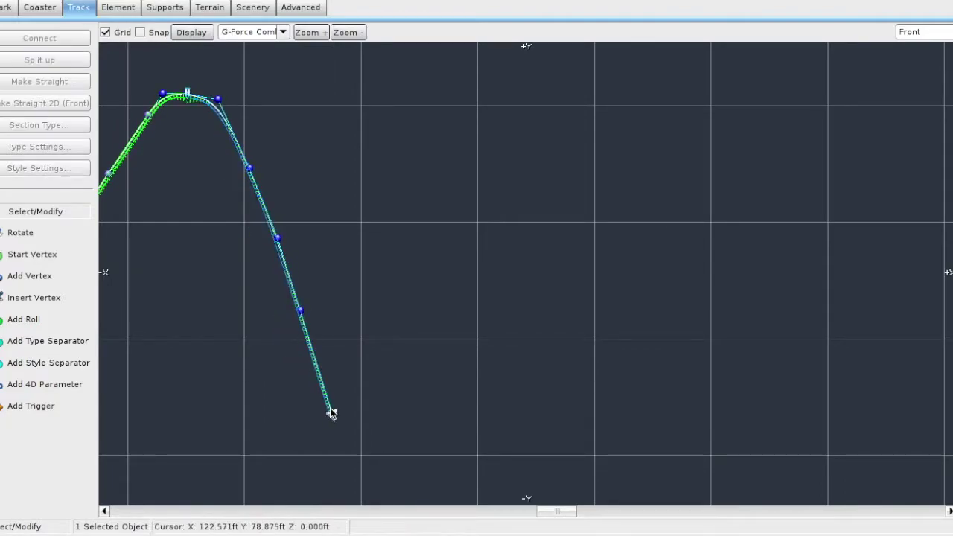
Check the speed along the first drop with the Speed Comb and return the display to the G-Force Comb
scroll(330, 408, down, 2)
click(256, 32)
click(257, 108)
scroll(373, 178, up, 5)
scroll(208, 400, down, 5)
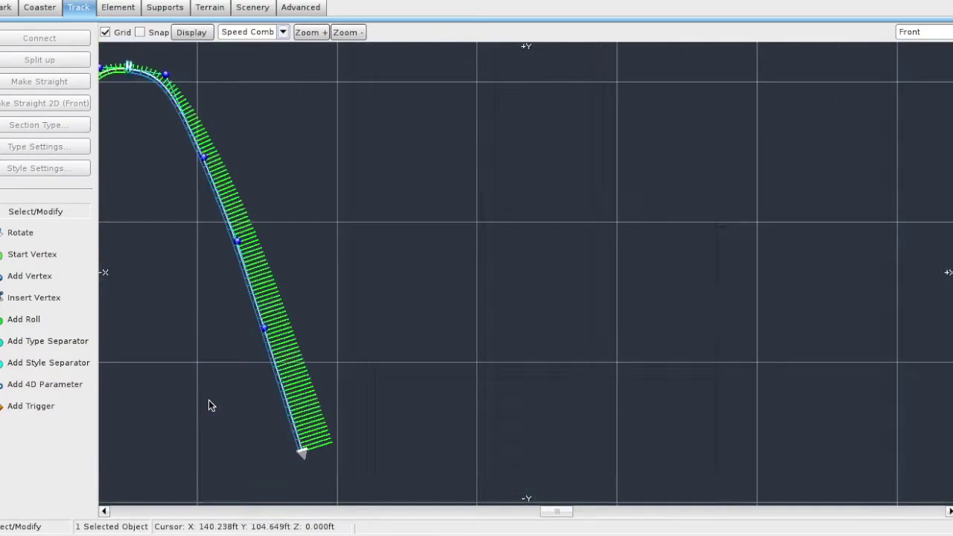
click(253, 32)
click(261, 117)
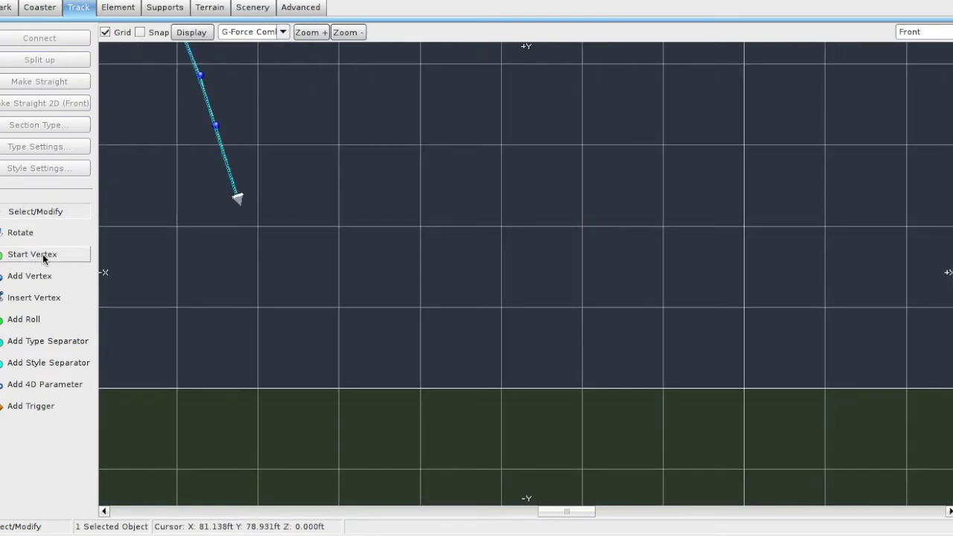
Add five vertices that curve the bottom of the first drop into a nearly level stretch just above ground
click(32, 276)
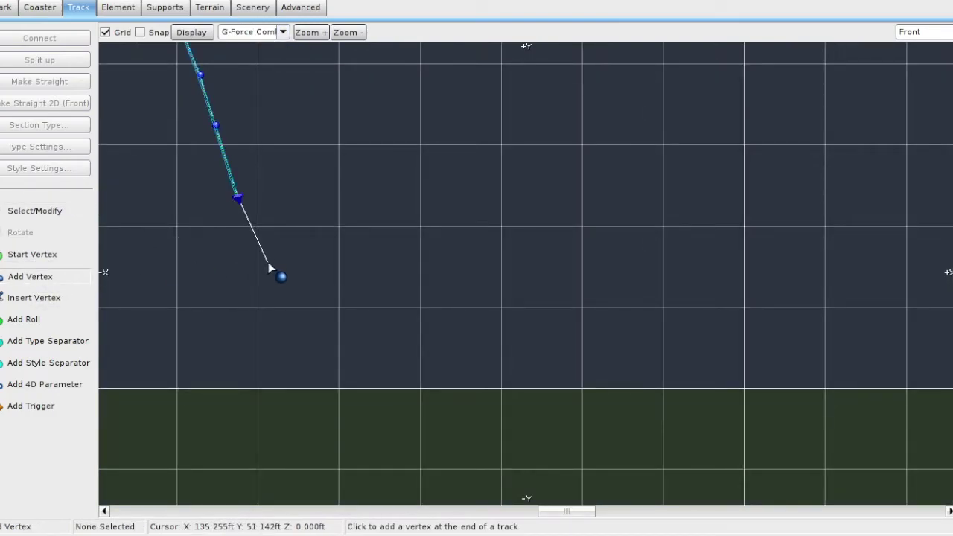
click(299, 306)
click(343, 332)
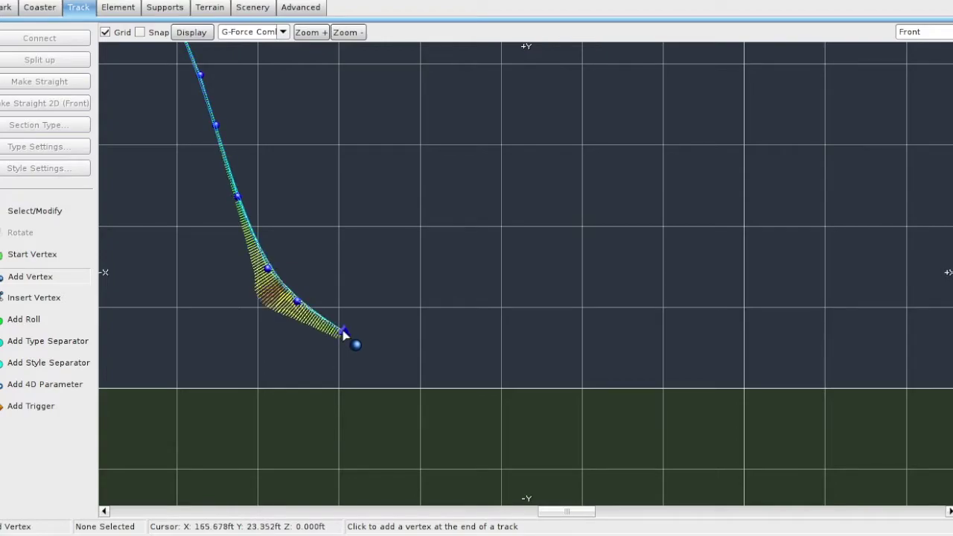
click(394, 354)
click(458, 361)
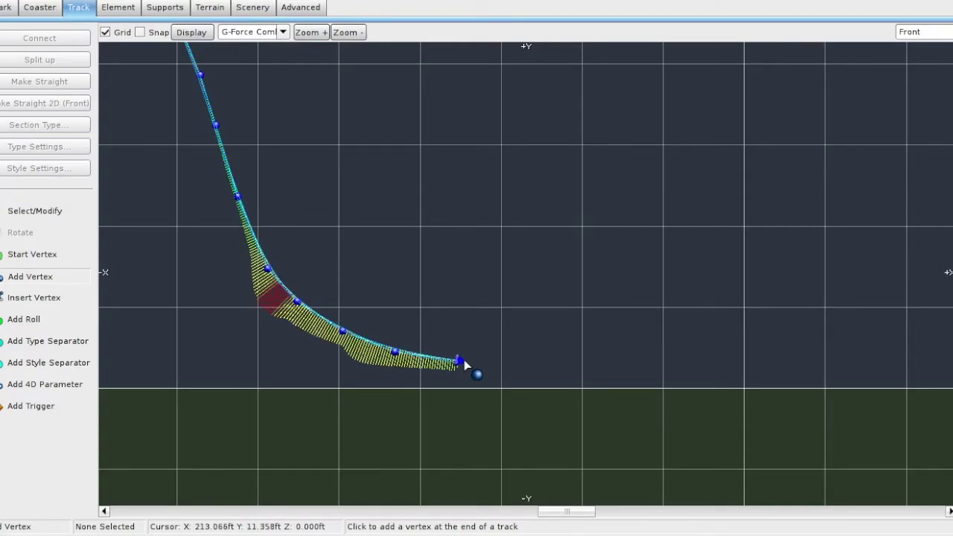
Add two vertices that lead the track upward out of the valley after the first drop
scroll(506, 356, down, 3)
right_drag(508, 352, 484, 376)
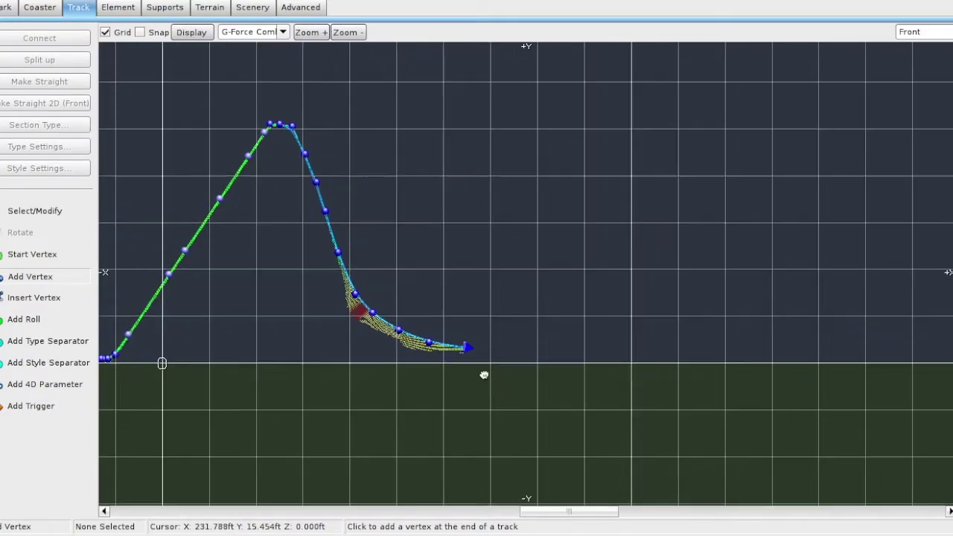
click(503, 330)
click(533, 304)
click(66, 210)
Shift the two upper vertices of the drop's pull-out curve slightly away from the lift hill to reduce the G-forces there
scroll(191, 231, up, 1)
scroll(191, 231, up, 2)
right_drag(226, 267, 338, 271)
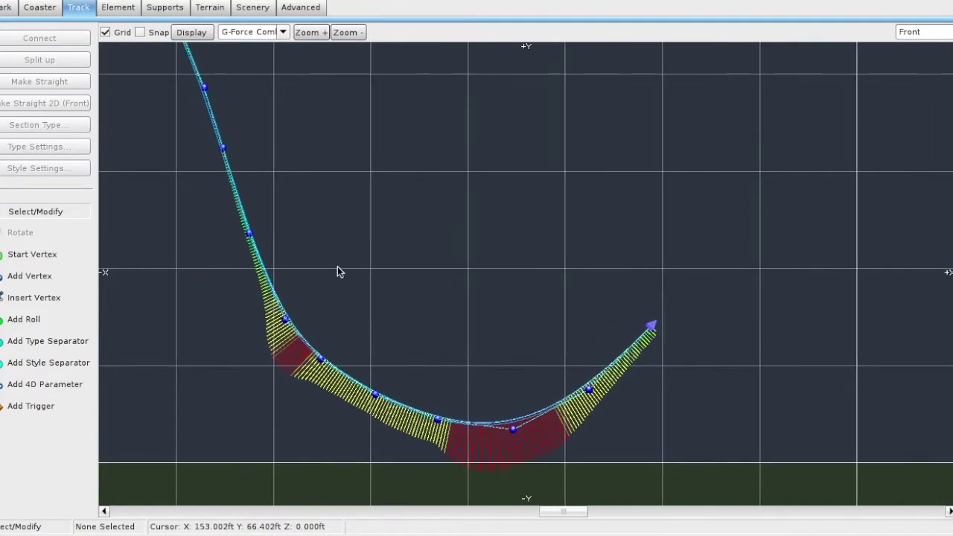
drag(282, 318, 288, 316)
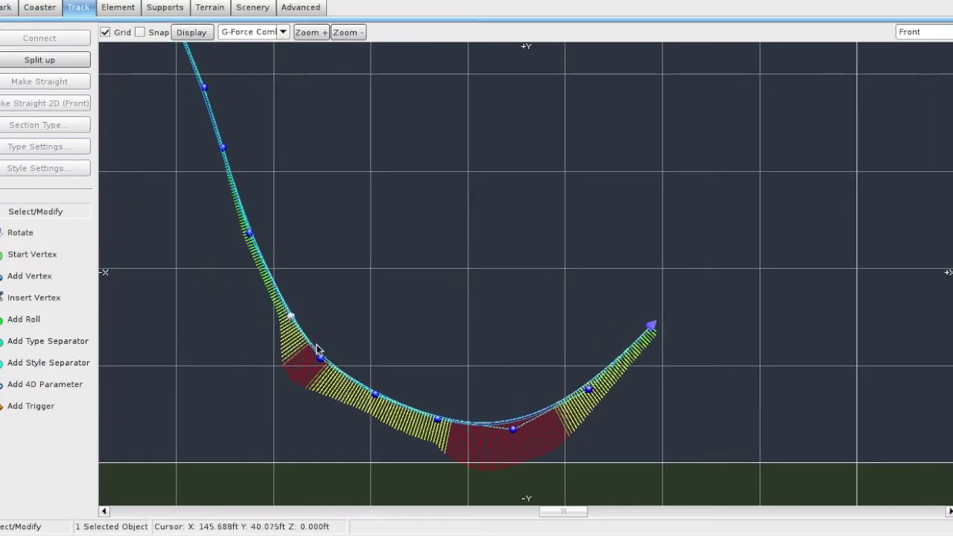
drag(320, 359, 328, 359)
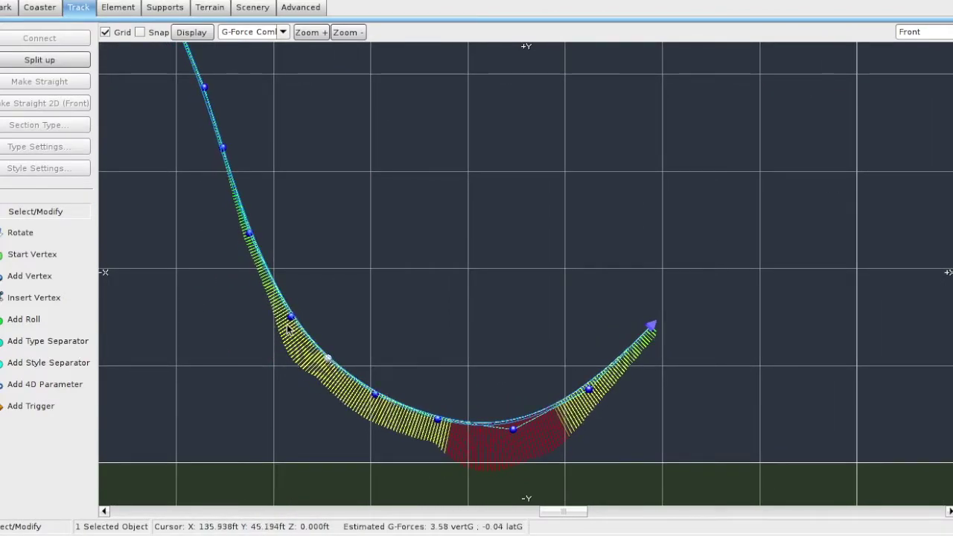
Raise the last three vertices of the first valley slightly, away from the drop, to soften the pull-up
scroll(246, 127, down, 1)
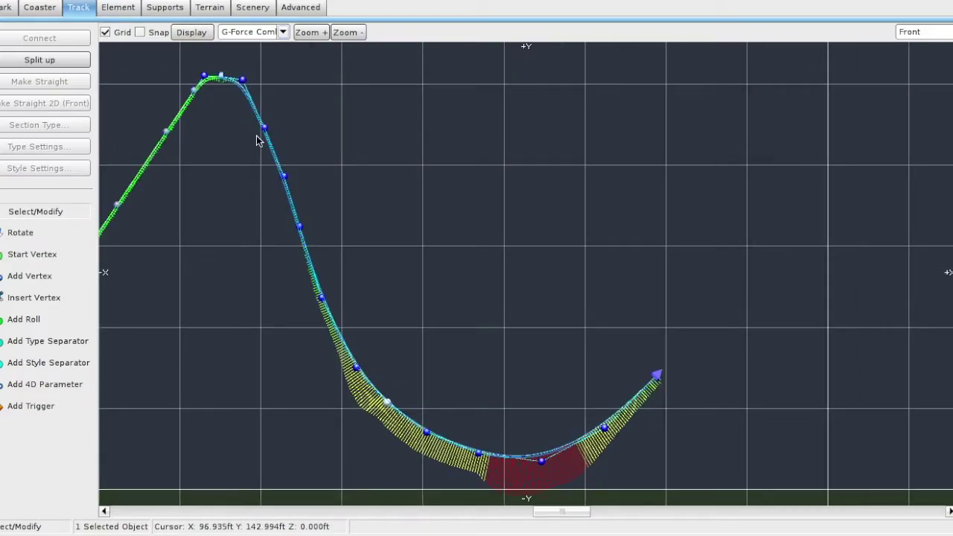
right_drag(546, 330, 449, 292)
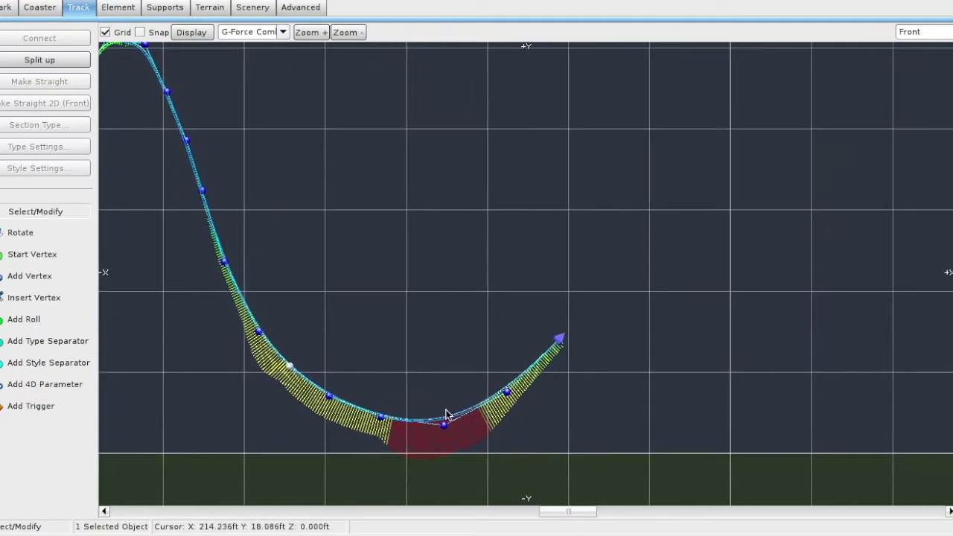
right_drag(445, 425, 455, 402)
drag(456, 402, 466, 393)
drag(518, 367, 532, 358)
drag(571, 315, 581, 305)
Fine-tune the first valley's floor and exit vertices in small moves to even out the G-forces at the pull-up
drag(395, 394, 399, 388)
drag(340, 372, 347, 372)
drag(466, 393, 472, 387)
drag(398, 388, 403, 385)
drag(472, 388, 476, 383)
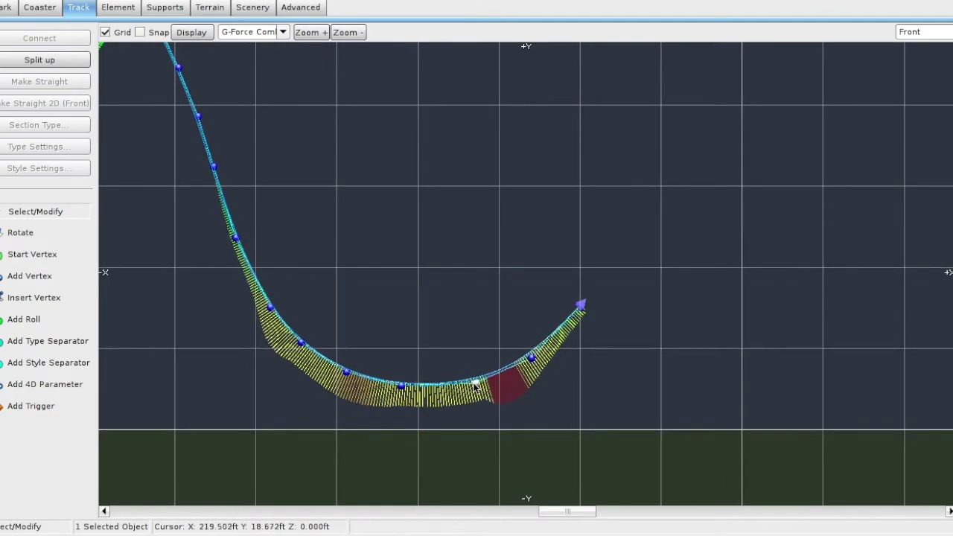
drag(532, 358, 536, 349)
drag(580, 307, 580, 302)
scroll(580, 305, down, 5)
click(282, 33)
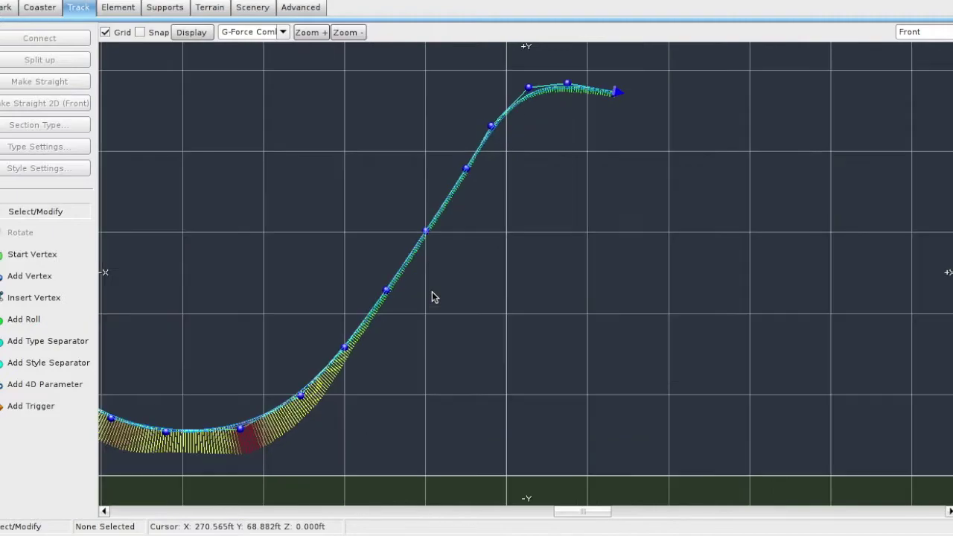
Nudge the vertices at the first valley's floor and lower climb to remove the remaining excessive G-forces
right_drag(432, 291, 538, 211)
click(338, 350)
drag(345, 350, 342, 346)
drag(220, 342, 220, 340)
drag(450, 268, 449, 262)
Shift the vertices of the climb to the second hill toward the lift hill to make the rise steeper
drag(491, 211, 478, 208)
right_drag(478, 208, 454, 242)
drag(507, 186, 488, 187)
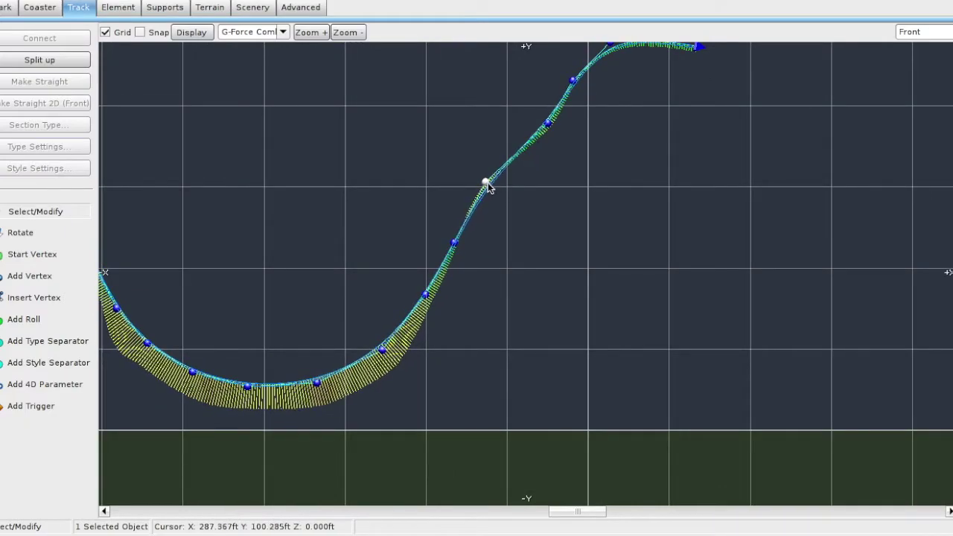
drag(548, 124, 519, 118)
right_drag(521, 151, 453, 316)
scroll(463, 236, up, 1)
scroll(453, 316, up, 1)
drag(497, 199, 461, 192)
Lower the second hill's crest vertices and bend the end of the track down into the start of a descent
click(277, 32)
click(250, 108)
drag(553, 137, 524, 168)
drag(609, 134, 608, 168)
drag(678, 145, 656, 233)
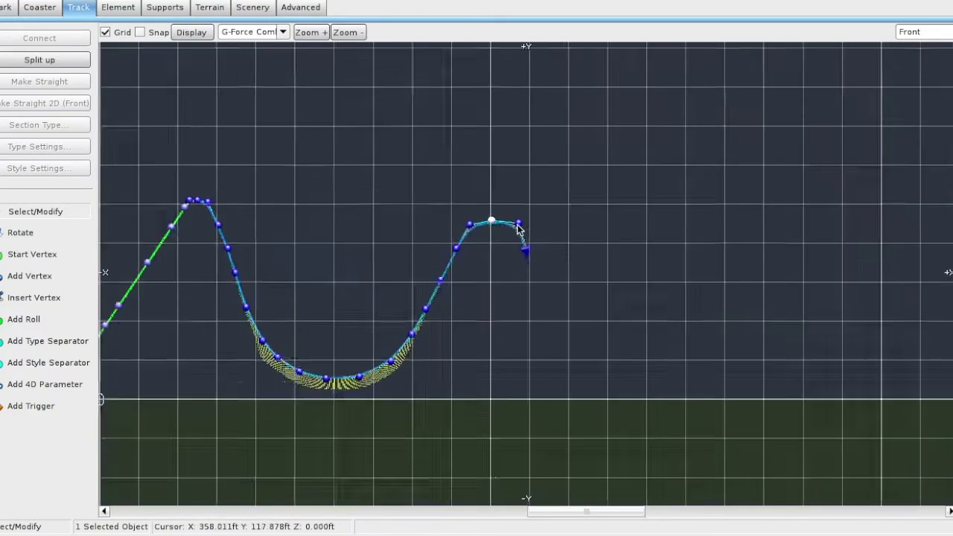
Show the Speed Comb and add a vertex that continues the second hill's descent
click(283, 32)
click(256, 109)
click(30, 276)
click(388, 358)
right_drag(416, 428, 407, 385)
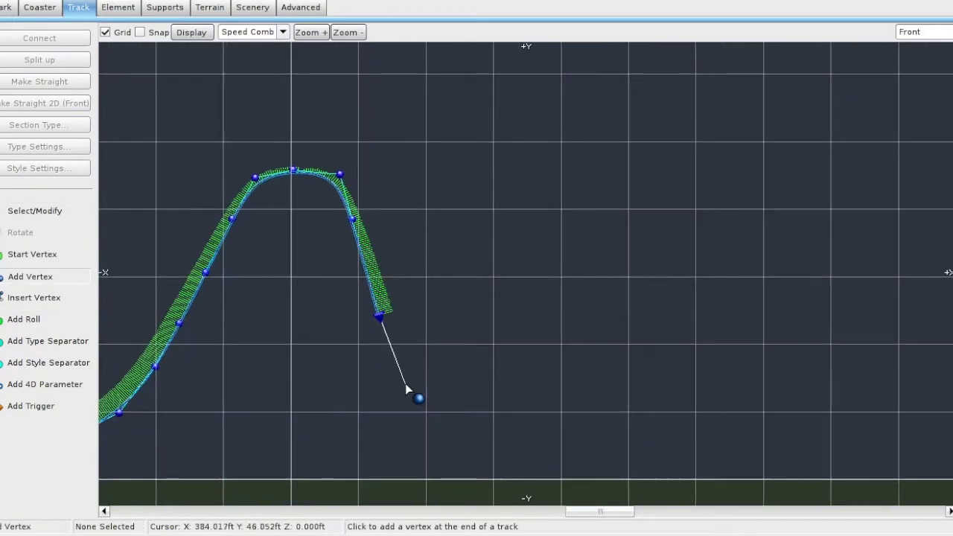
Return to the G-Force Comb and add four vertices that form the floor of the second valley
click(283, 32)
click(256, 97)
click(407, 404)
click(446, 432)
click(498, 448)
click(540, 444)
Reposition the vertices at the bottom of the second hill's descent and delete two surplus vertices from the second valley
click(26, 212)
scroll(383, 417, up, 1)
right_drag(385, 432, 389, 361)
drag(386, 358, 394, 350)
drag(434, 391, 449, 391)
key(Delete)
drag(496, 412, 468, 397)
drag(546, 406, 572, 392)
key(Delete)
Insert a vertex in the second hill's lower descent and realign the neighbouring vertices into a smoother pull-out
drag(394, 351, 383, 351)
drag(468, 397, 411, 403)
drag(384, 351, 396, 349)
click(33, 298)
click(373, 307)
click(38, 277)
click(38, 211)
drag(410, 402, 448, 370)
drag(395, 347, 399, 344)
Widen the second valley by spreading its floor vertices and lowering the last two vertices
scroll(401, 348, down, 2)
scroll(400, 348, up, 3)
right_drag(400, 349, 434, 253)
drag(469, 299, 451, 319)
drag(617, 322, 543, 316)
drag(400, 268, 405, 265)
drag(451, 319, 477, 319)
drag(543, 315, 588, 335)
drag(677, 280, 677, 316)
drag(744, 204, 736, 271)
Check the train's speed over the second hill and through the second valley with the Speed Comb
scroll(734, 272, down, 3)
right_drag(733, 271, 712, 288)
click(283, 32)
click(255, 58)
scroll(491, 300, up, 1)
right_drag(527, 289, 284, 329)
scroll(458, 312, down, 6)
scroll(350, 300, up, 4)
right_drag(350, 300, 458, 206)
click(40, 8)
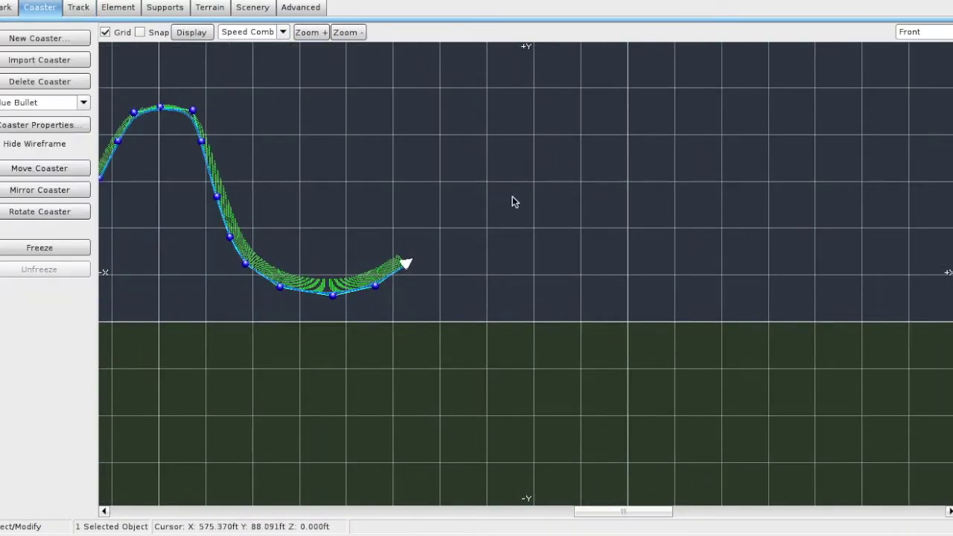
scroll(512, 196, up, 1)
click(79, 8)
Add three vertices leading the track up out of the second valley, moving the first one slightly back toward the valley
click(30, 276)
click(283, 32)
click(255, 119)
click(398, 226)
click(36, 211)
drag(398, 226, 382, 213)
click(30, 275)
click(400, 173)
click(419, 125)
Add eight vertices that form the third hill's upper climb, rounded crest and descent
scroll(381, 281, down, 4)
click(283, 32)
click(254, 58)
scroll(464, 248, up, 4)
click(386, 207)
click(408, 177)
click(444, 170)
click(481, 177)
click(509, 203)
click(524, 236)
click(554, 290)
scroll(556, 295, down, 4)
click(485, 285)
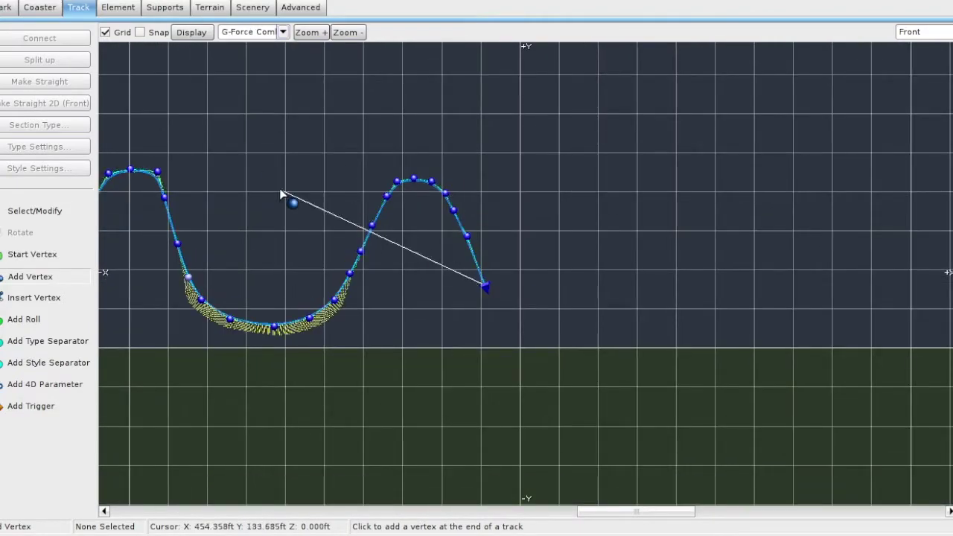
Add four vertices that level the third hill's descent out into a valley just above ground
scroll(281, 194, up, 4)
click(504, 377)
click(547, 394)
click(604, 402)
click(647, 404)
Enclose a short stretch low on the third hill's descent between two type separators and display the Speed Comb
scroll(607, 368, down, 8)
click(35, 211)
scroll(273, 278, up, 5)
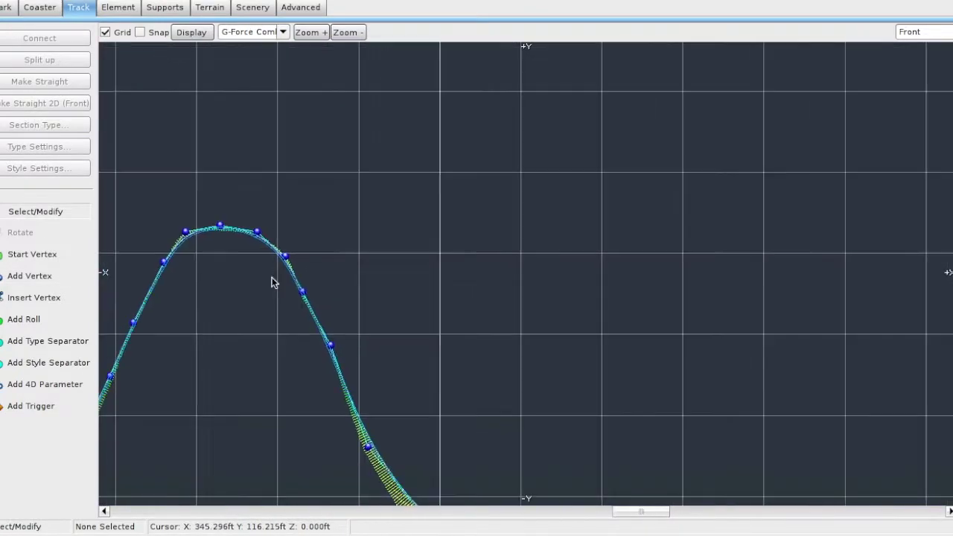
scroll(272, 278, down, 5)
right_drag(365, 128, 327, 115)
click(47, 341)
scroll(183, 305, up, 5)
right_drag(184, 305, 303, 345)
right_drag(399, 414, 343, 213)
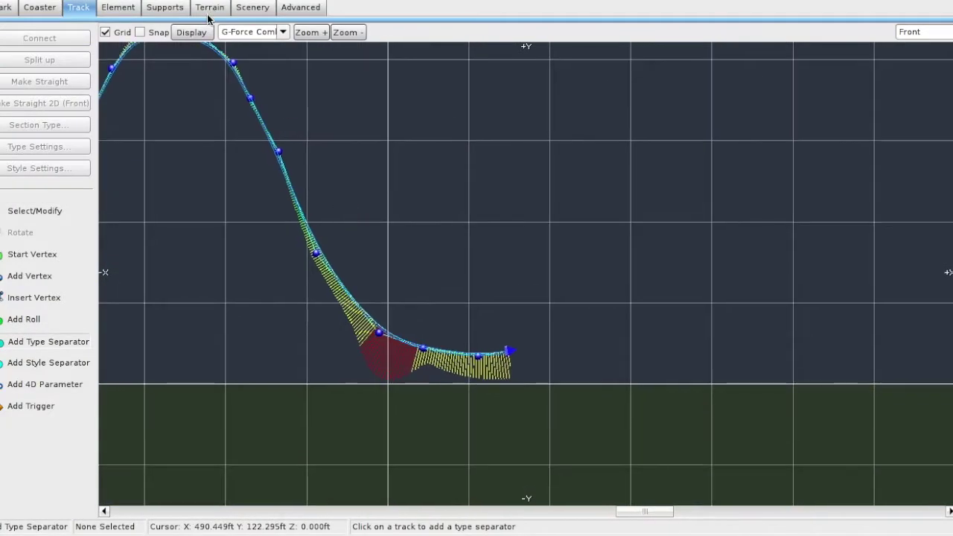
click(283, 32)
click(245, 111)
click(35, 212)
Change the track section between the two separators to a brake section
double_click(328, 266)
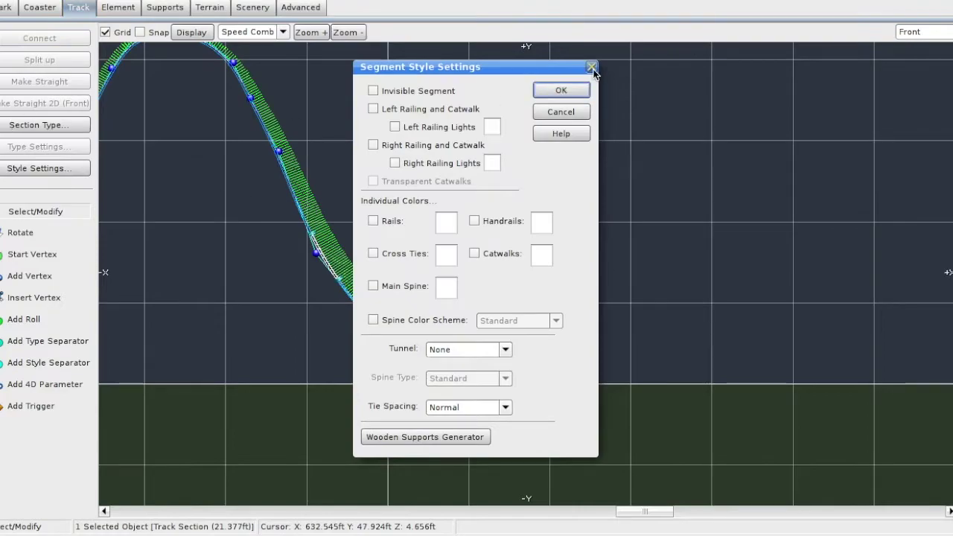
click(593, 68)
click(39, 124)
click(93, 199)
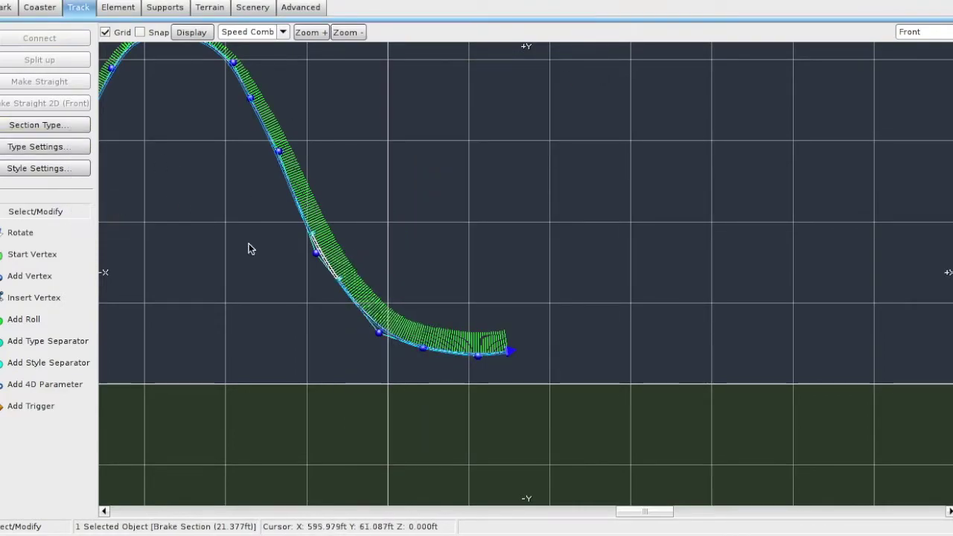
Configure the brake section as a magnetic trim brake with 1 g deceleration and a 40 mph speed limit
click(84, 147)
click(292, 126)
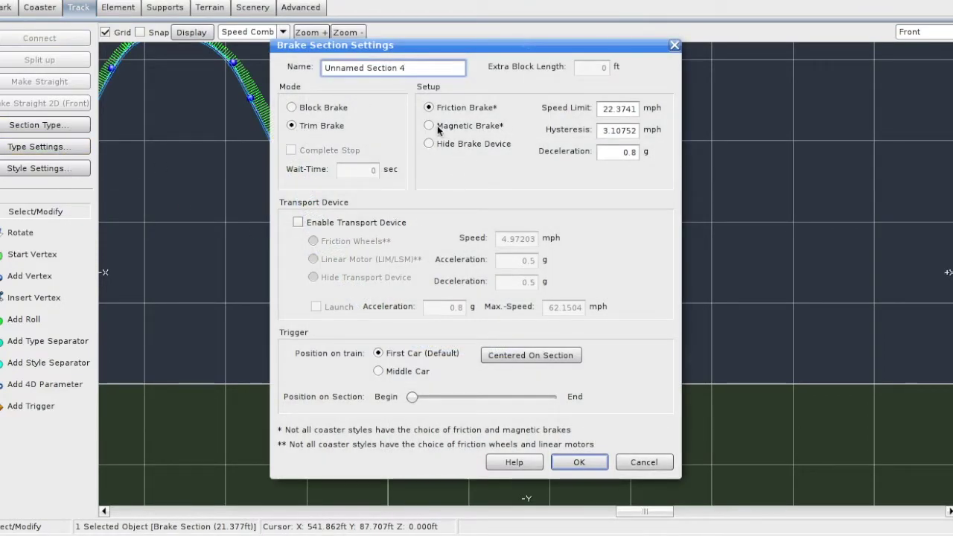
key(BackSpace)
text(1)
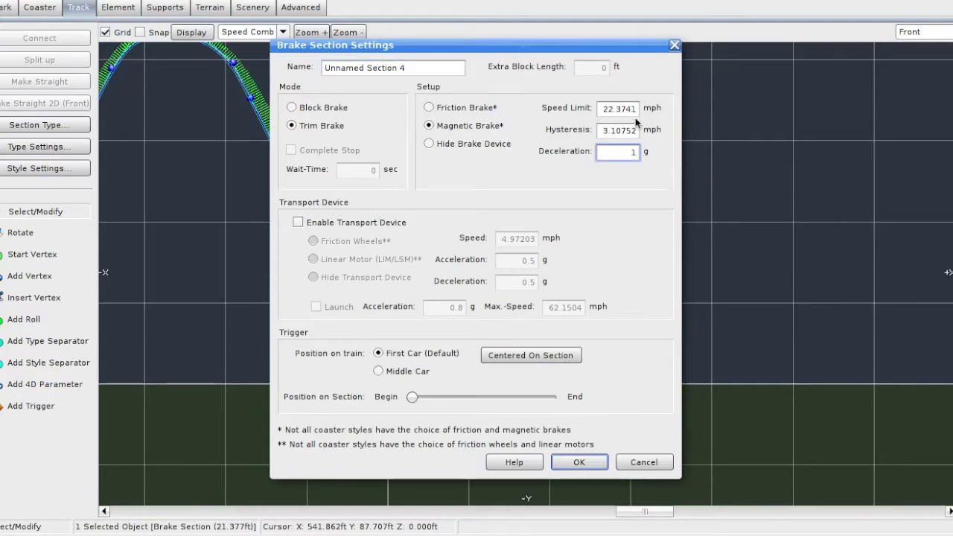
drag(636, 111, 578, 112)
key(BackSpace)
text(40)
click(579, 462)
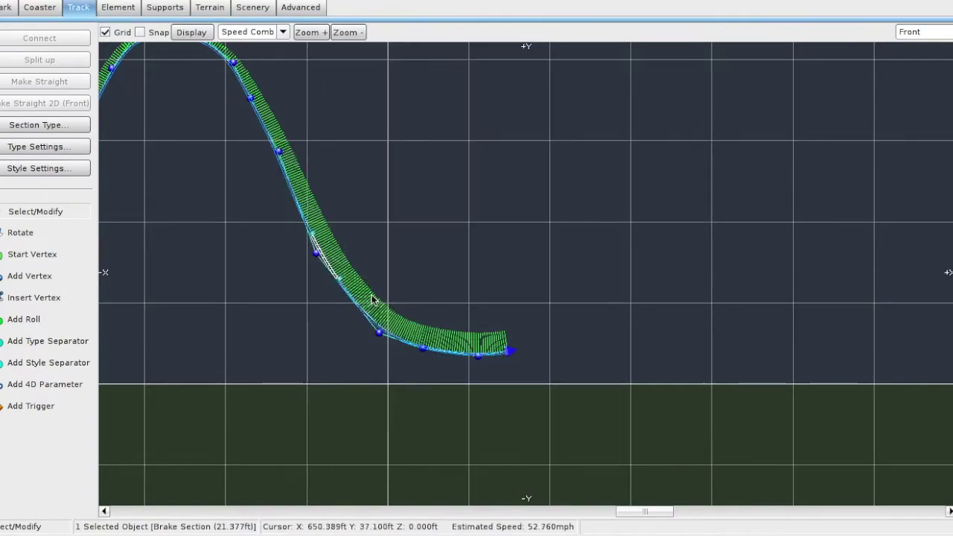
Lengthen the brake section by moving its lower separator further down the drop
scroll(332, 248, up, 2)
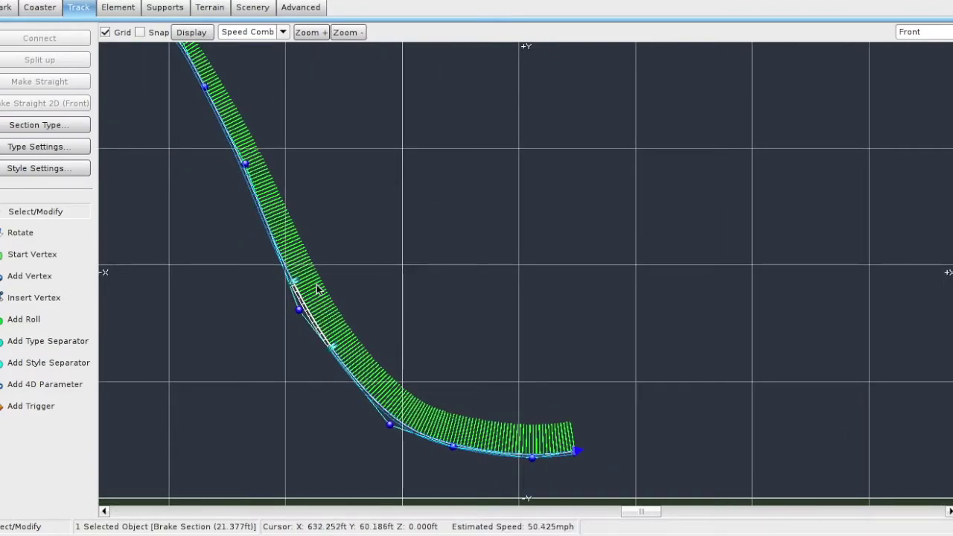
drag(349, 374, 372, 400)
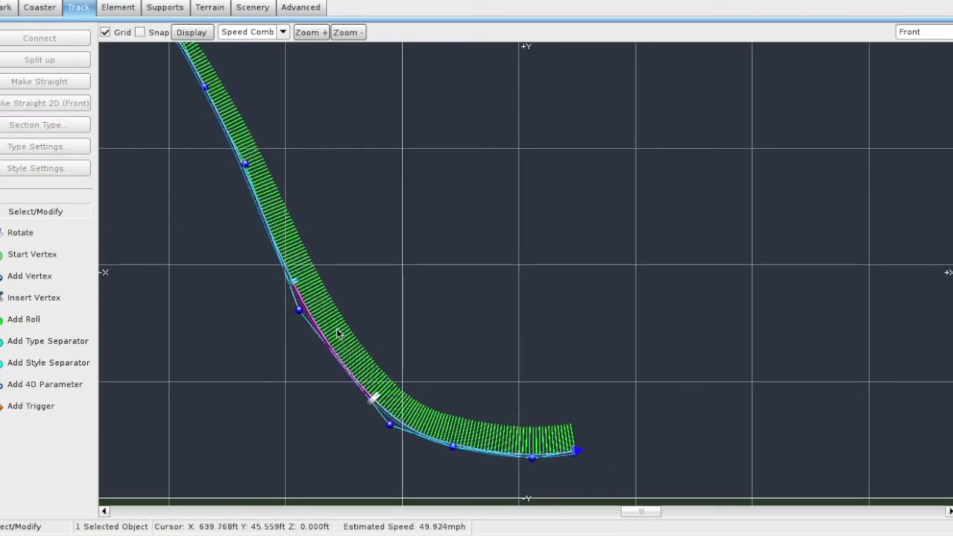
scroll(396, 395, down, 6)
scroll(397, 376, up, 2)
scroll(397, 376, up, 6)
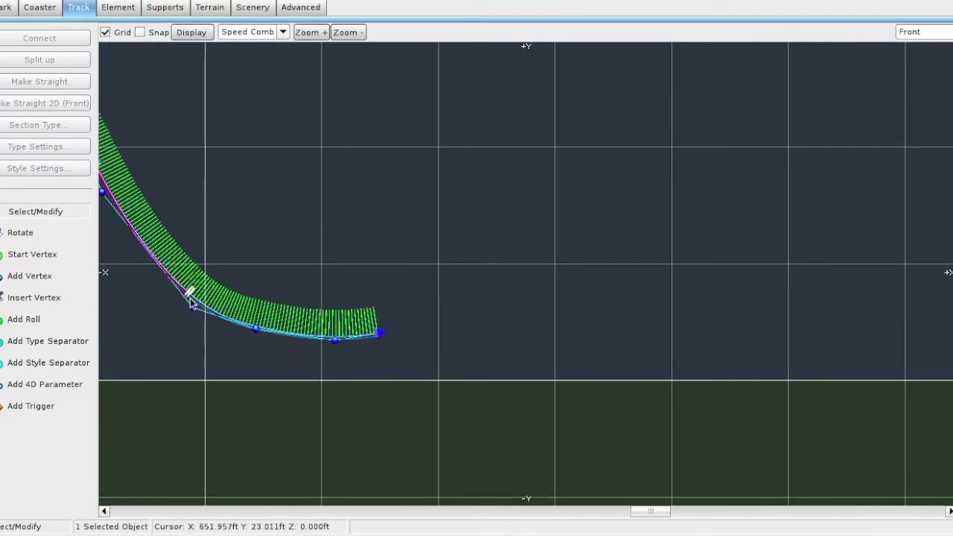
Add six vertices that carry the track up out of the third valley to the start of a level crest
click(30, 277)
click(453, 278)
click(283, 32)
click(498, 219)
click(501, 218)
scroll(537, 177, down, 3)
click(558, 187)
scroll(571, 171, up, 3)
click(583, 144)
click(622, 145)
click(35, 211)
Display the G-Force Comb and adjust the third valley's floor vertices to even out the G-forces after the brake
scroll(545, 200, down, 3)
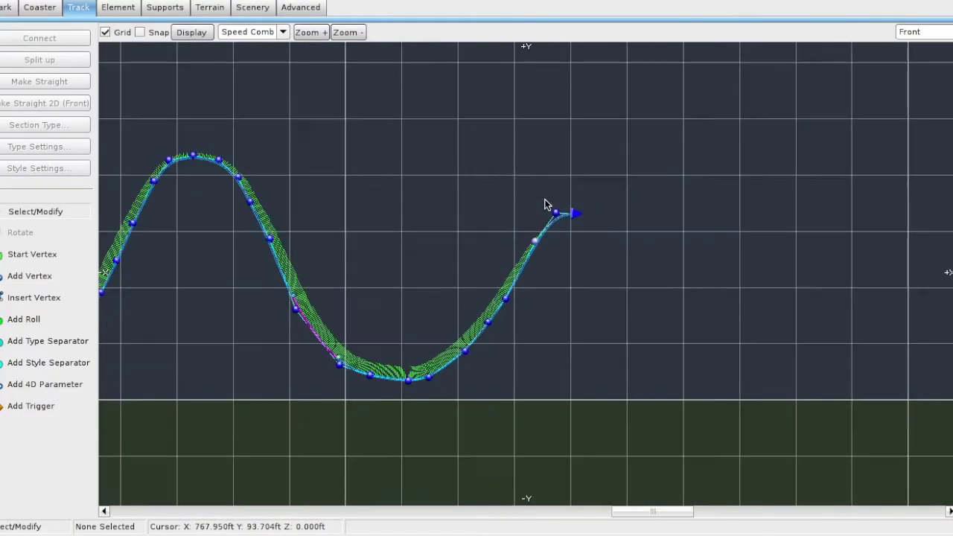
scroll(461, 333, up, 3)
click(253, 32)
click(256, 117)
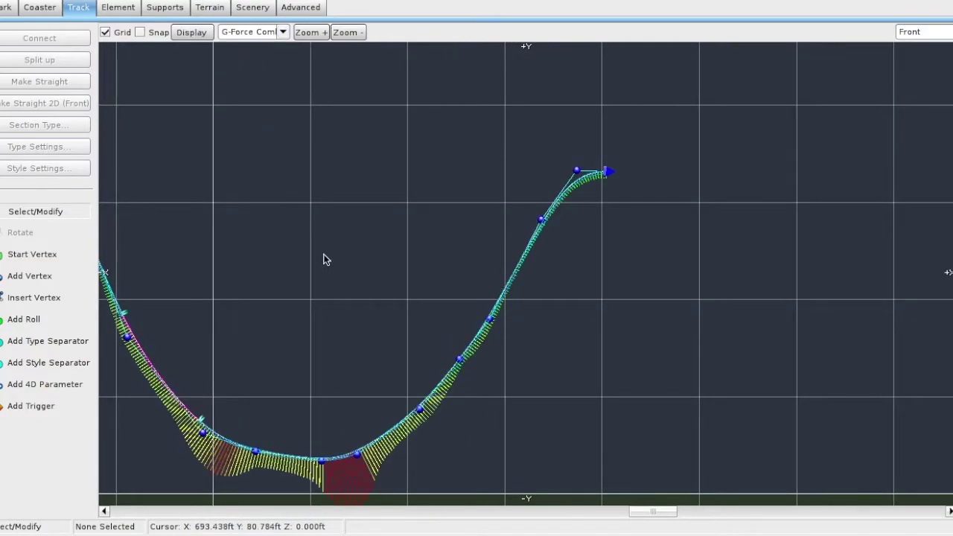
scroll(320, 357, left, 1)
mouse_move(313, 449)
mouse_down()
mouse_move(404, 445)
mouse_move(440, 422)
mouse_move(316, 453)
mouse_up()
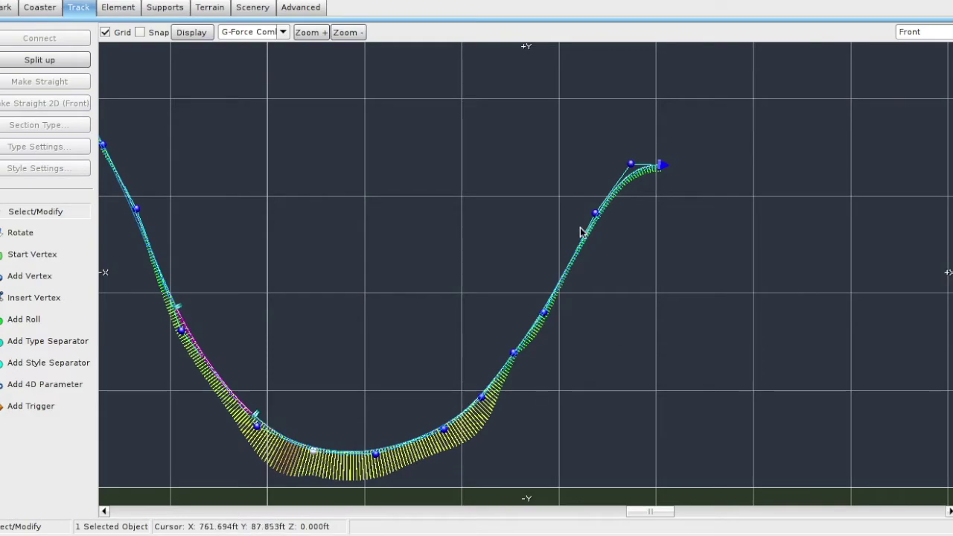
click(274, 35)
click(261, 117)
scroll(379, 290, down, 5)
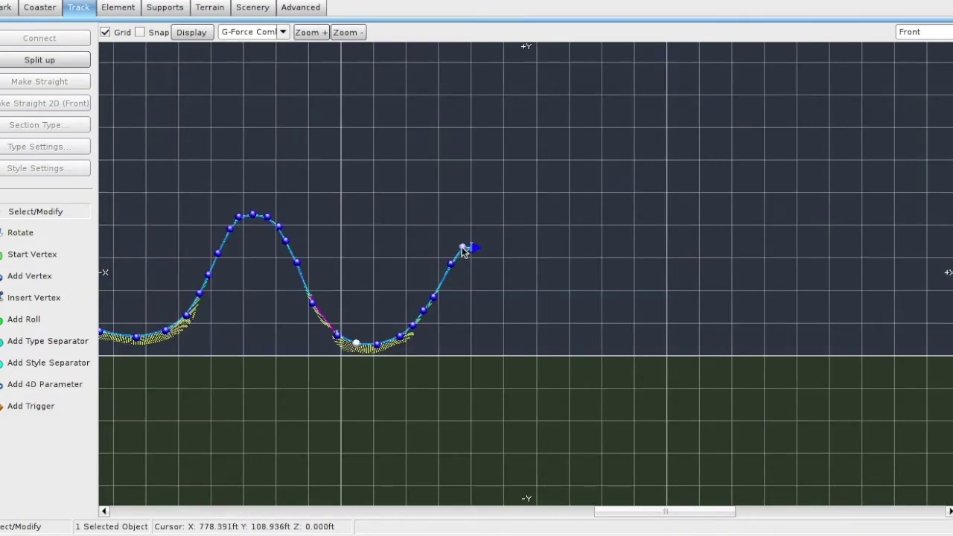
Display the Speed Comb and reposition the end vertices above the third valley to form a lower, rounded crest
scroll(471, 266, up, 5)
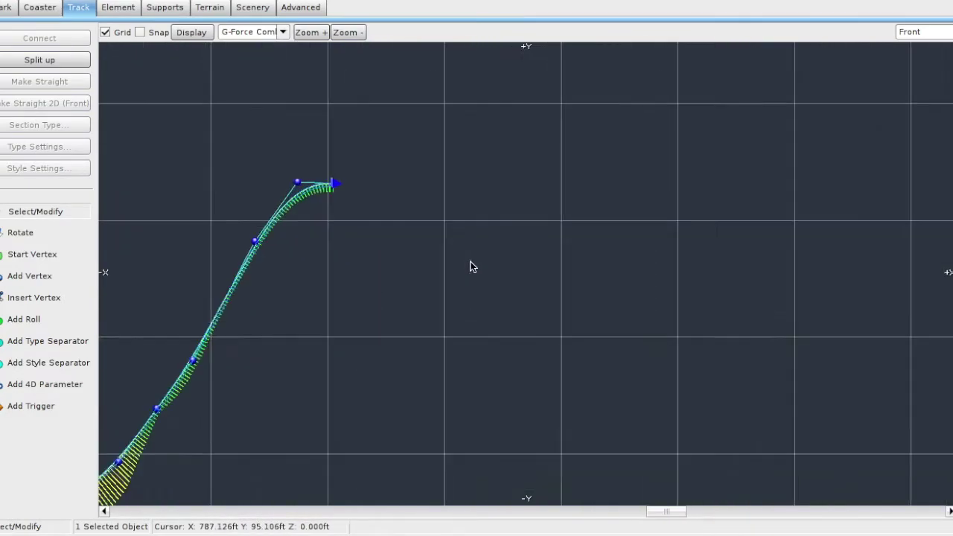
click(233, 31)
click(253, 107)
drag(297, 182, 334, 247)
click(301, 216)
scroll(333, 247, down, 2)
right_drag(311, 315, 580, 315)
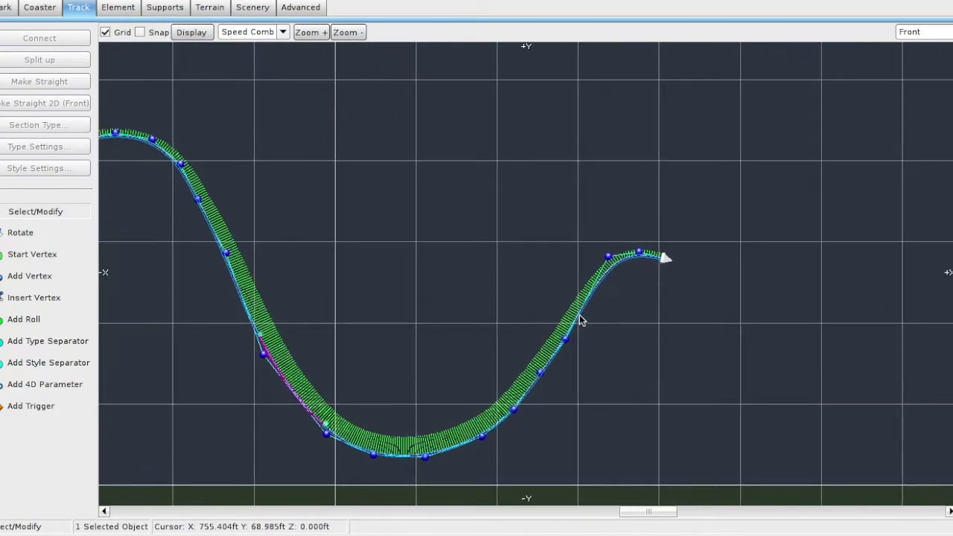
Reshape the new crest by moving its top vertices, the upper climb vertex and the end vertex
click(286, 384)
scroll(631, 247, up, 3)
drag(644, 256, 627, 230)
drag(584, 260, 595, 290)
drag(628, 231, 658, 221)
drag(692, 270, 708, 232)
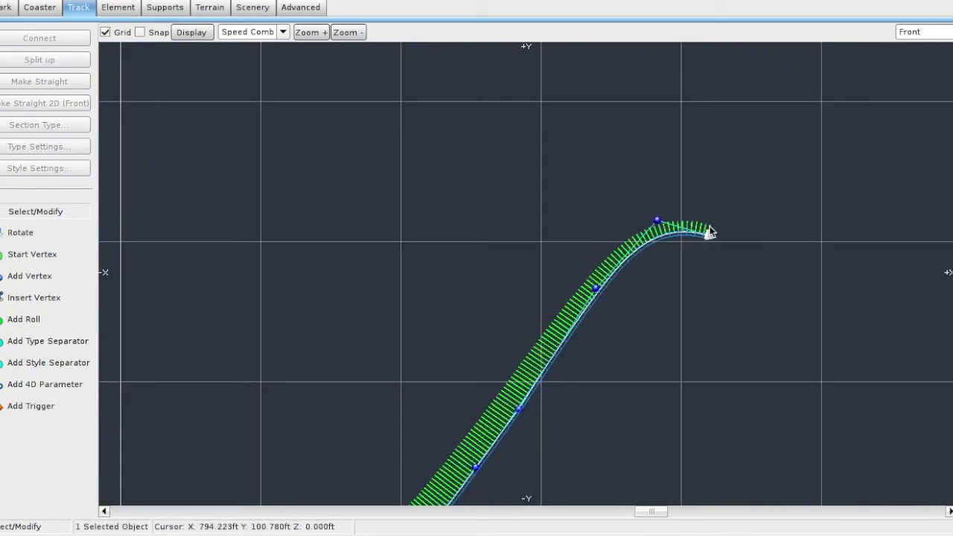
Smooth the climb into the crest by shifting the upper climb vertices and raising the track's end vertex
scroll(703, 245, down, 3)
drag(493, 288, 482, 288)
drag(447, 358, 447, 349)
drag(482, 288, 475, 289)
drag(526, 249, 535, 232)
Change the track comb display and shift the third valley's floor vertex slightly forward
click(283, 32)
click(254, 72)
click(256, 474)
drag(306, 476, 318, 474)
scroll(526, 256, up, 3)
scroll(527, 255, up, 1)
Display the Speed Comb, lower the crest's top vertex, and select the brake section to check the train's speed
click(283, 32)
click(253, 60)
drag(555, 154, 556, 205)
scroll(520, 270, down, 9)
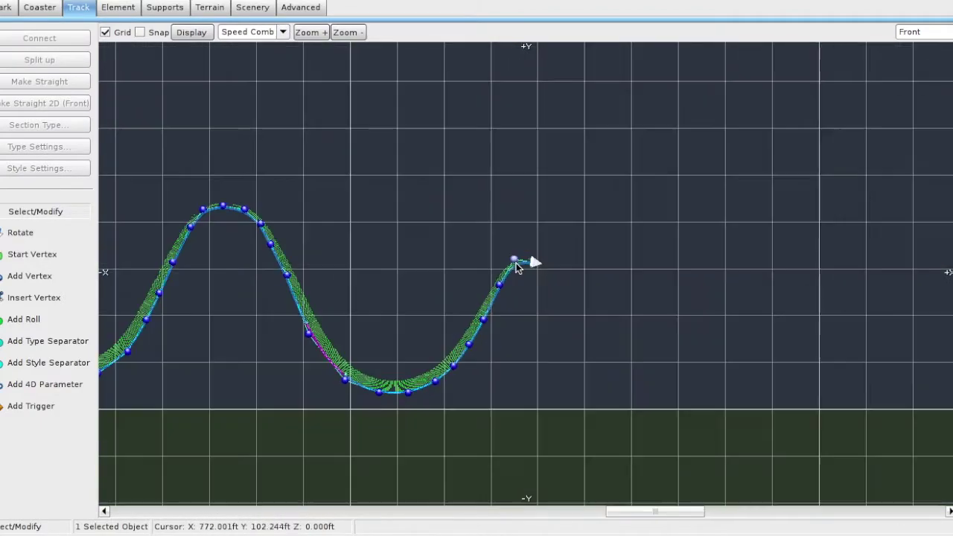
scroll(470, 365, down, 6)
scroll(464, 306, up, 2)
scroll(446, 412, up, 7)
click(272, 385)
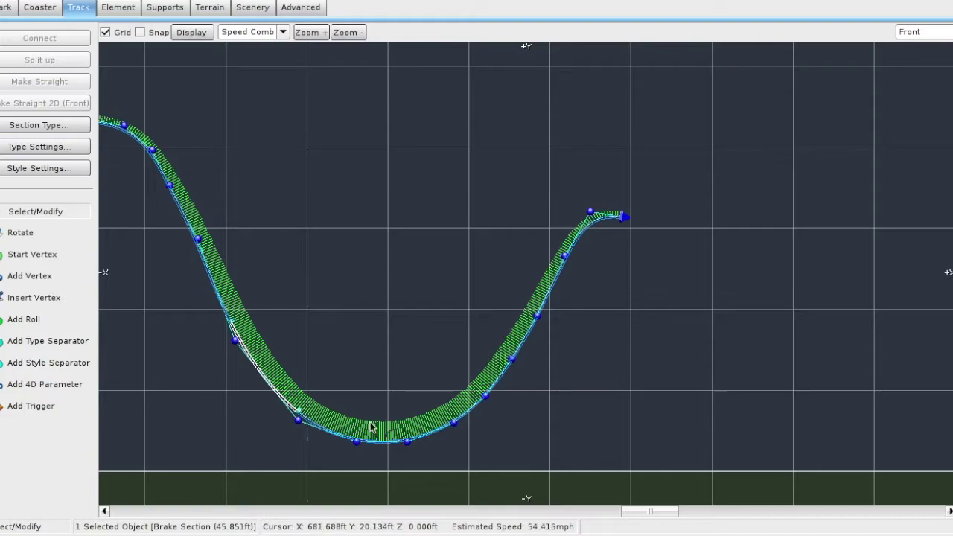
Add three vertices past the crest for a gentle dip into a level run, and extend the end vertex farther out
click(39, 279)
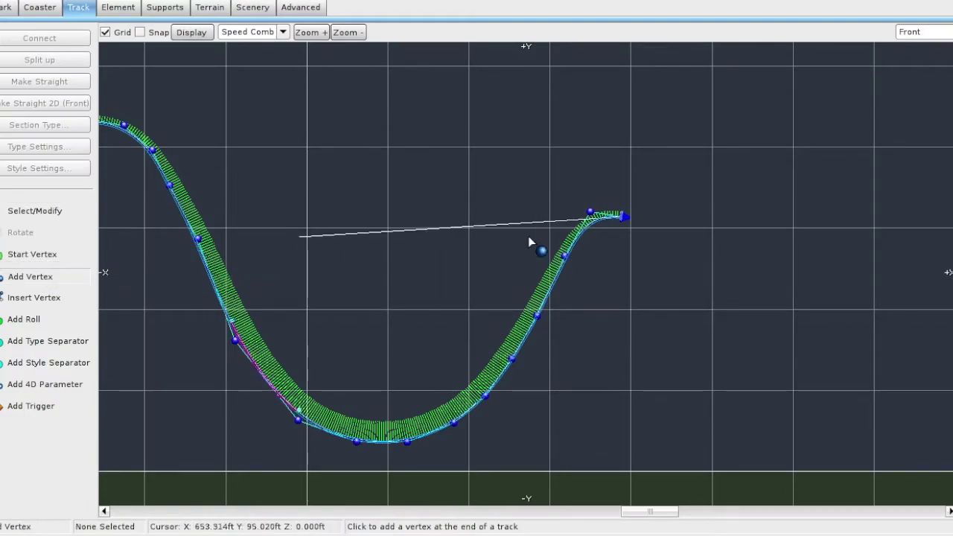
click(656, 227)
click(691, 233)
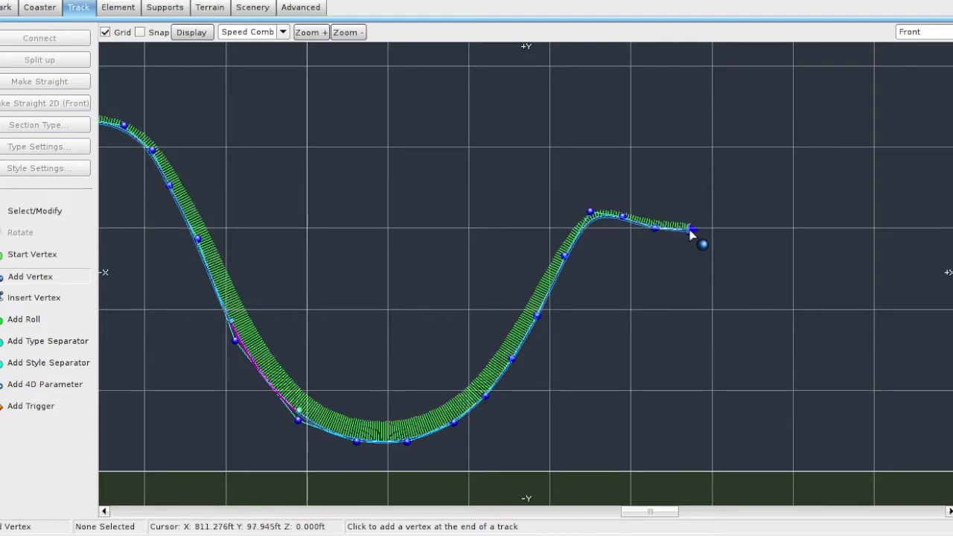
right_drag(721, 237, 648, 252)
scroll(648, 252, up, 2)
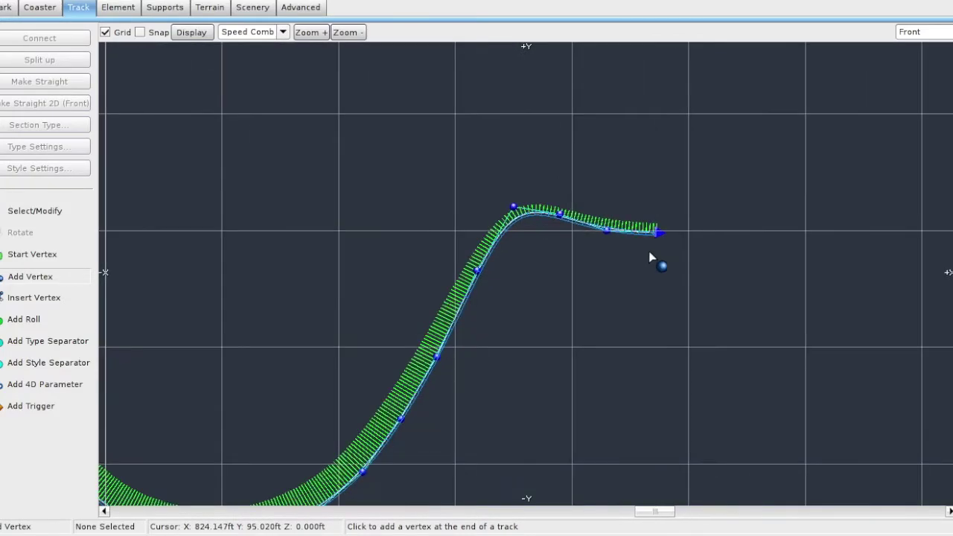
click(701, 231)
click(6, 215)
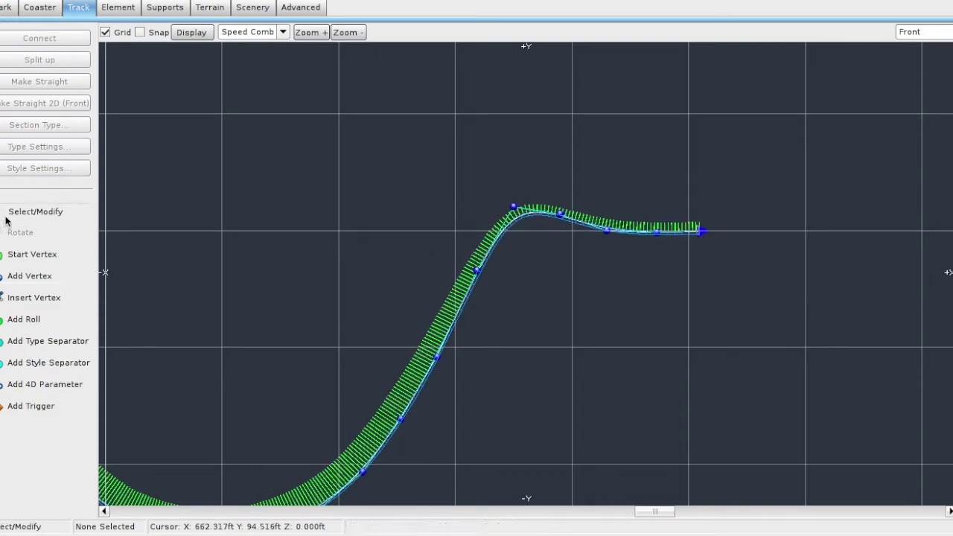
drag(701, 238, 738, 239)
scroll(738, 239, down, 5)
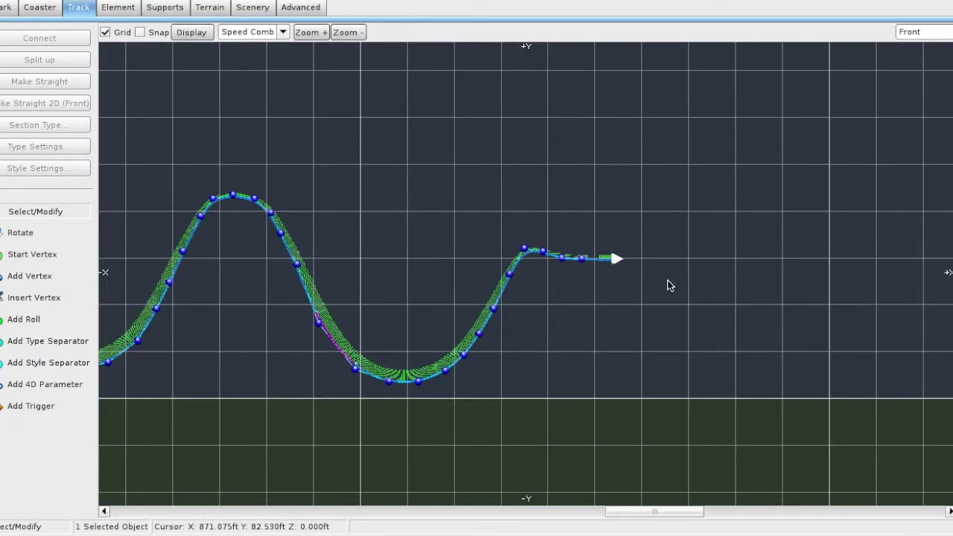
Display the G-Force Comb and add type separators just past the crest and near the end of the level run
scroll(668, 281, up, 5)
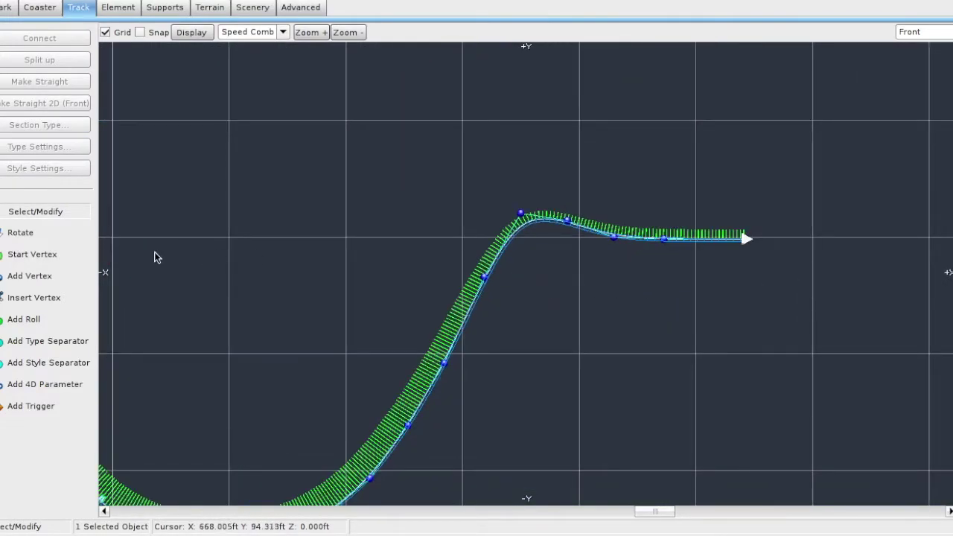
click(231, 35)
click(233, 119)
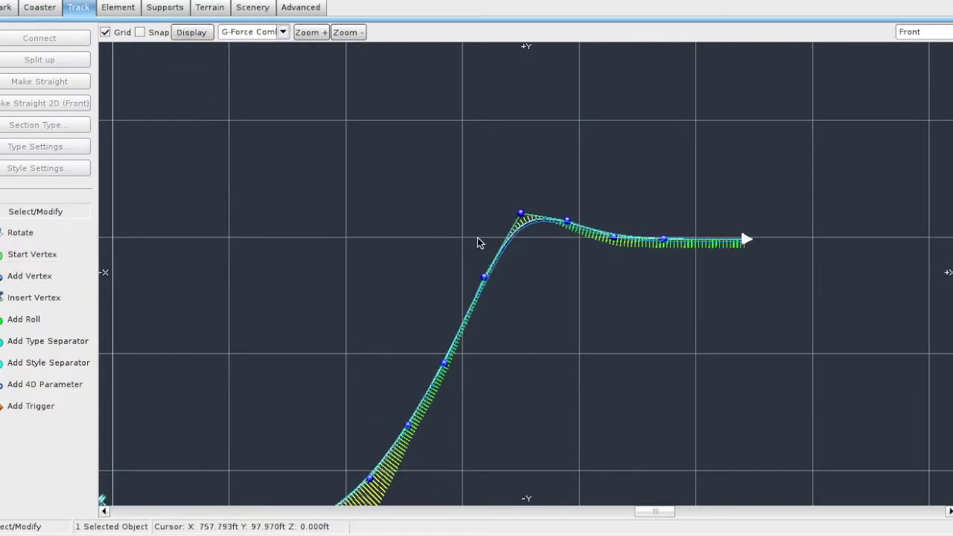
click(22, 341)
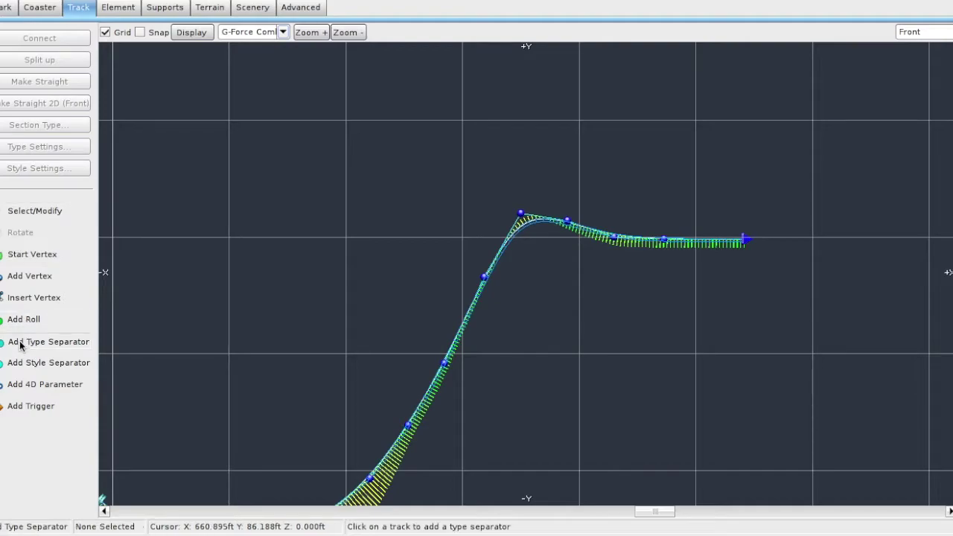
click(560, 218)
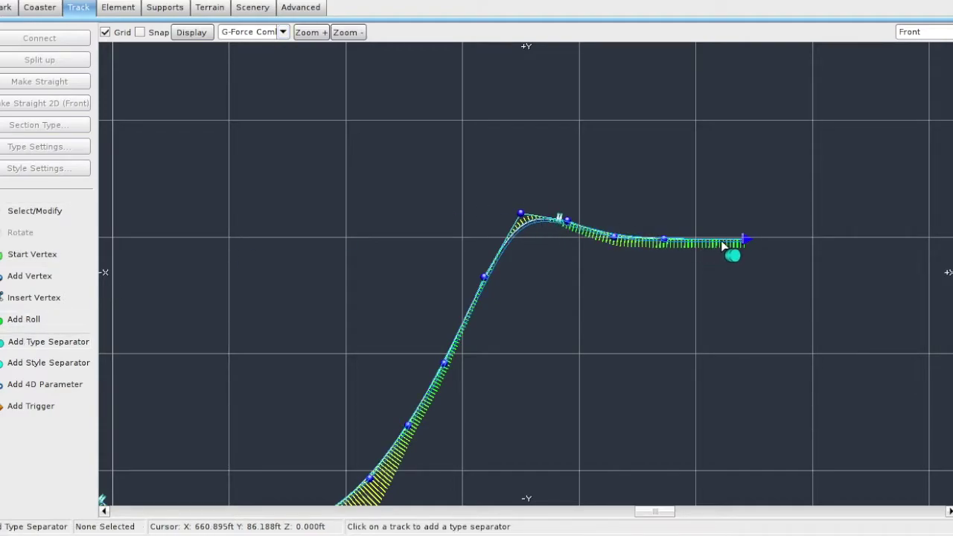
click(54, 212)
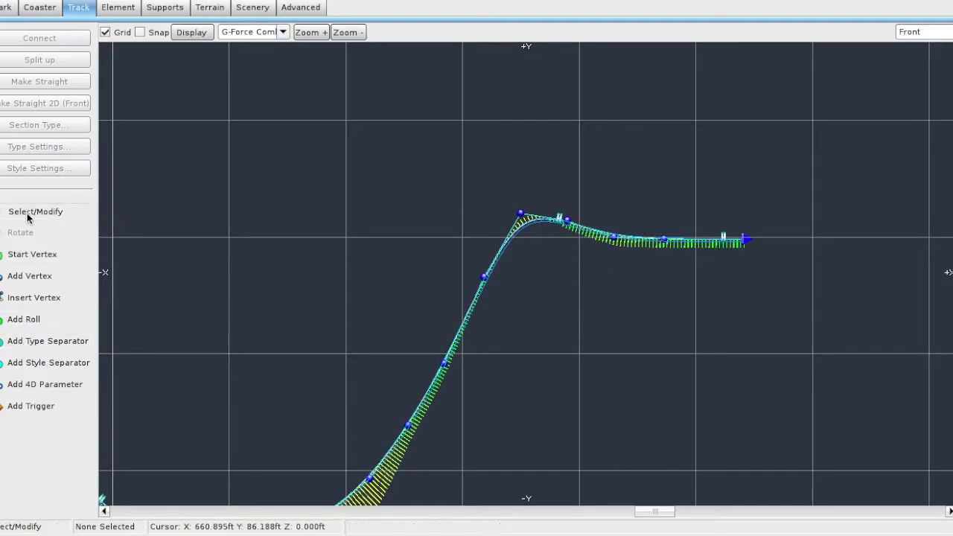
Enable left and right railings and catwalks with railing lights on the section between the new separators
click(612, 237)
click(513, 358)
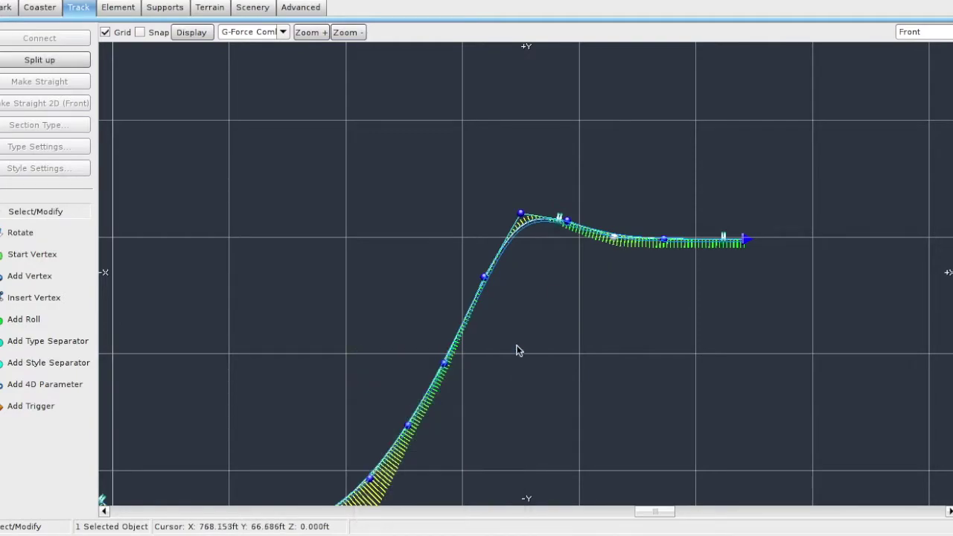
double_click(643, 238)
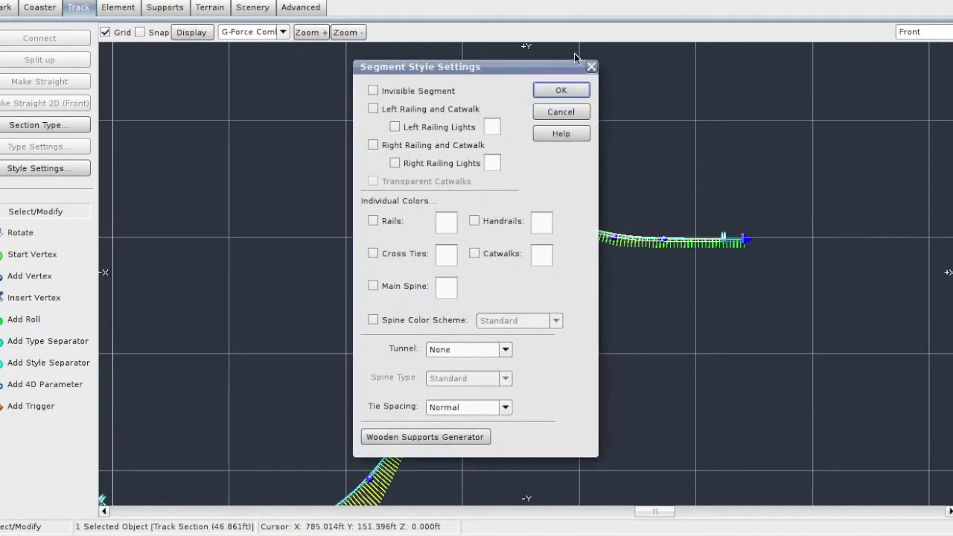
click(373, 108)
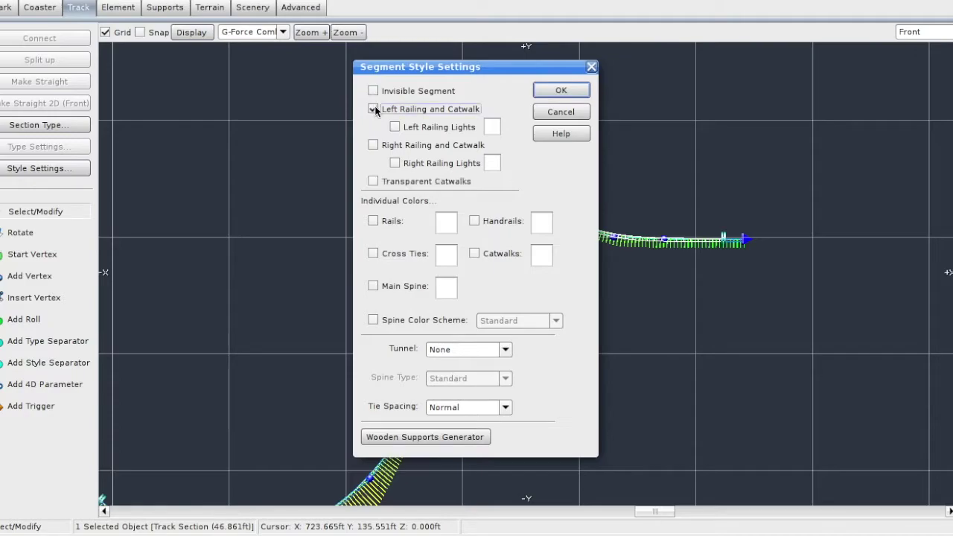
click(374, 145)
click(395, 128)
click(395, 164)
Enable individual rail and cross tie colors, set the rails to bright green (RGB 51, 255, 36), and apply the segment style
click(373, 222)
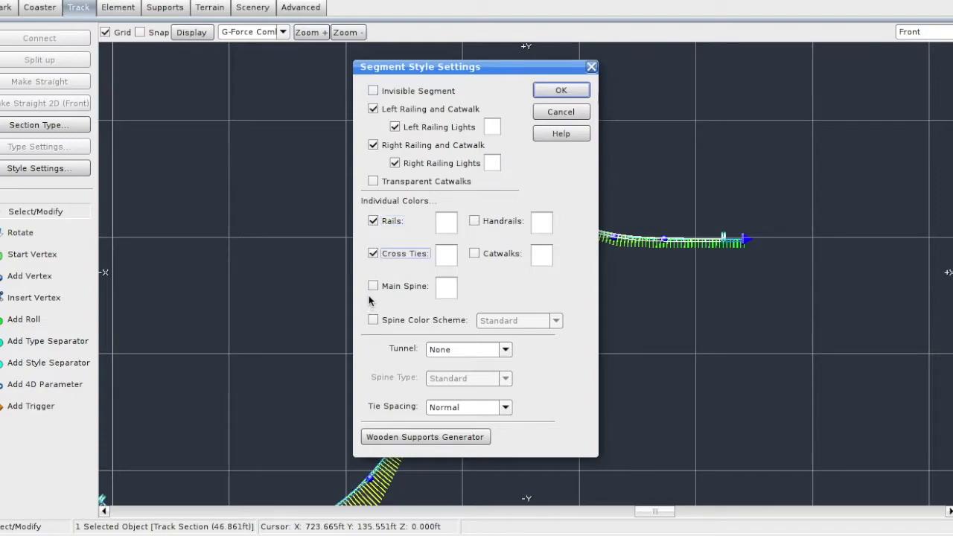
click(450, 222)
click(444, 235)
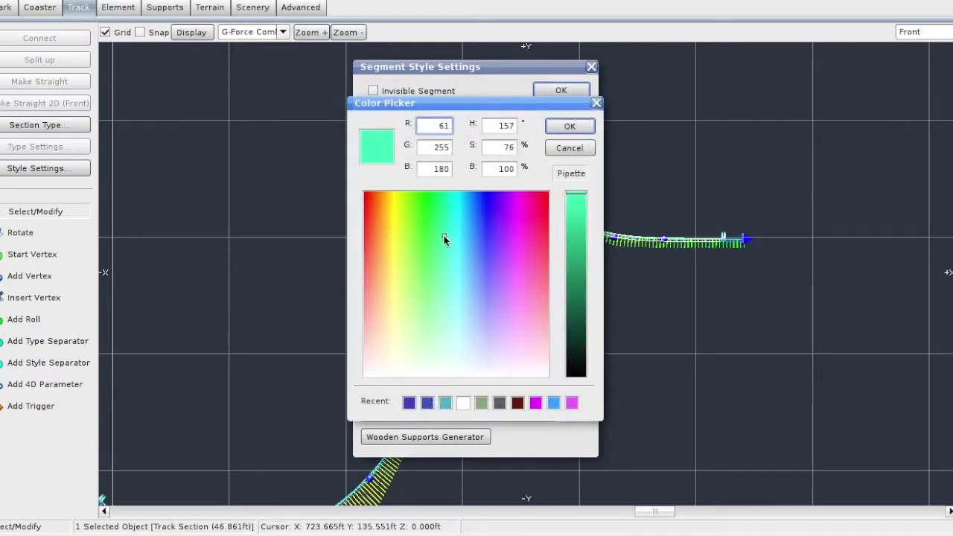
click(422, 219)
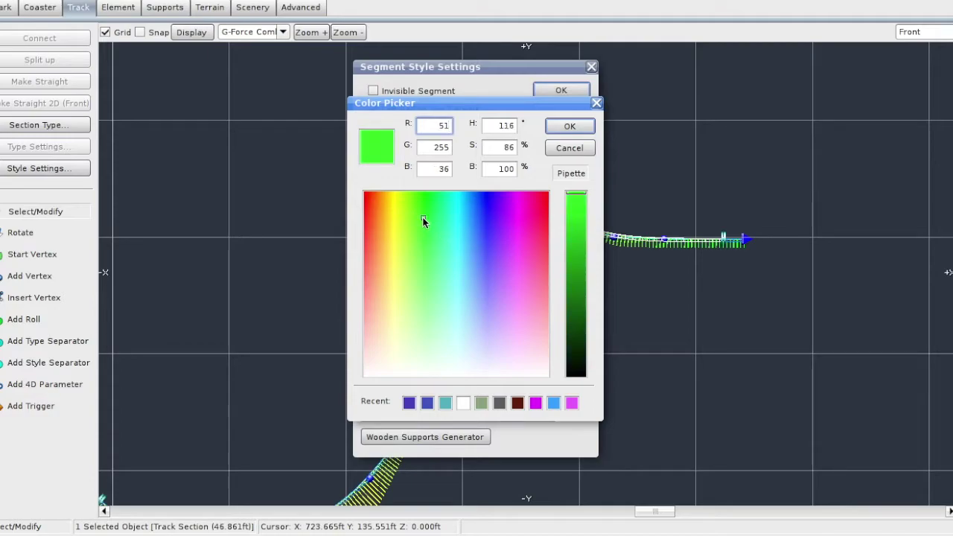
click(566, 127)
click(576, 91)
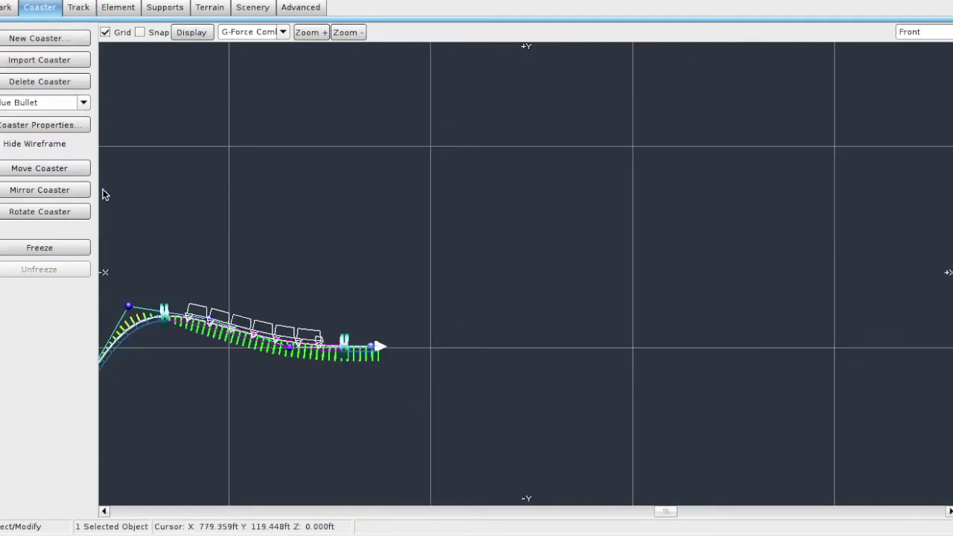
Add a vertex beyond the level run's end so the track starts sloping down after the train
click(79, 7)
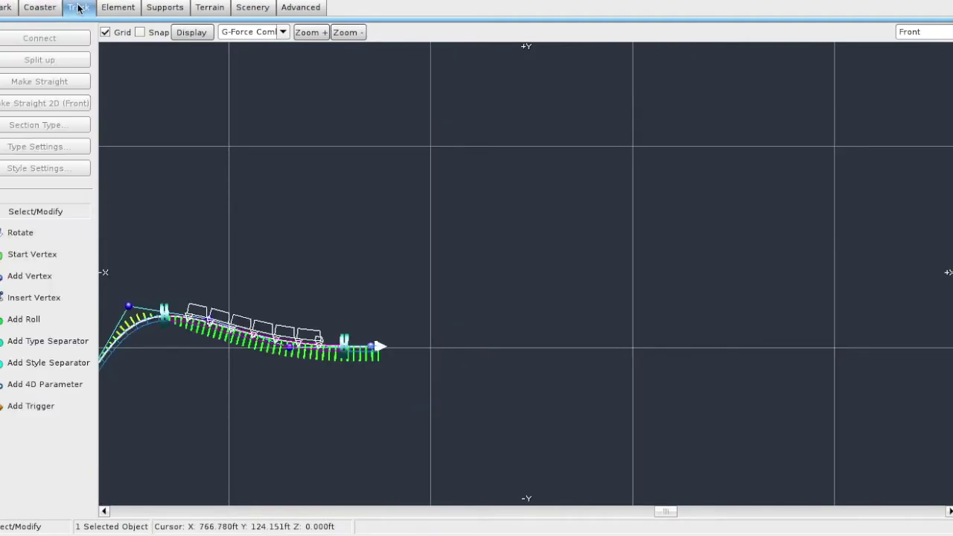
click(74, 342)
click(48, 278)
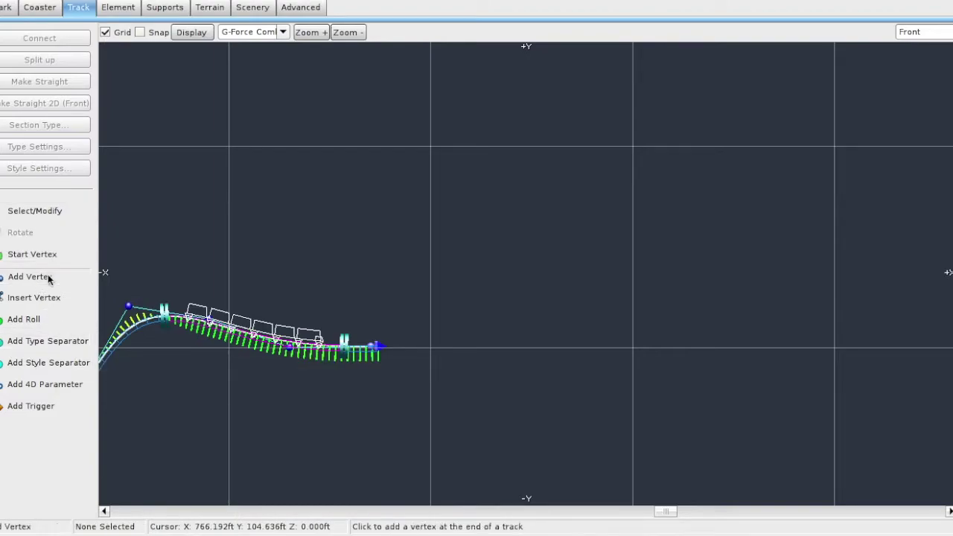
scroll(435, 359, up, 2)
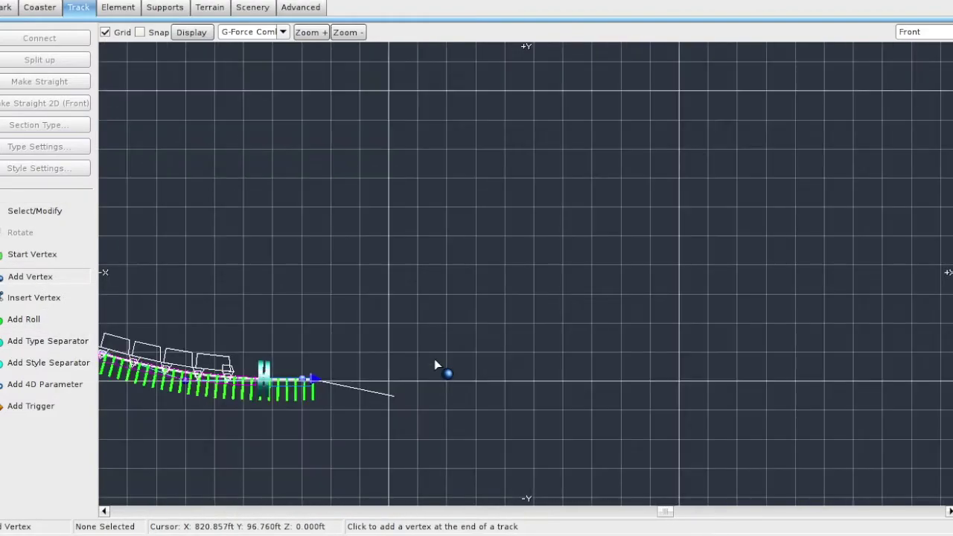
click(387, 408)
Display the Speed Comb and move the last two vertices to make a rounded, steeper drop after the level section
click(239, 32)
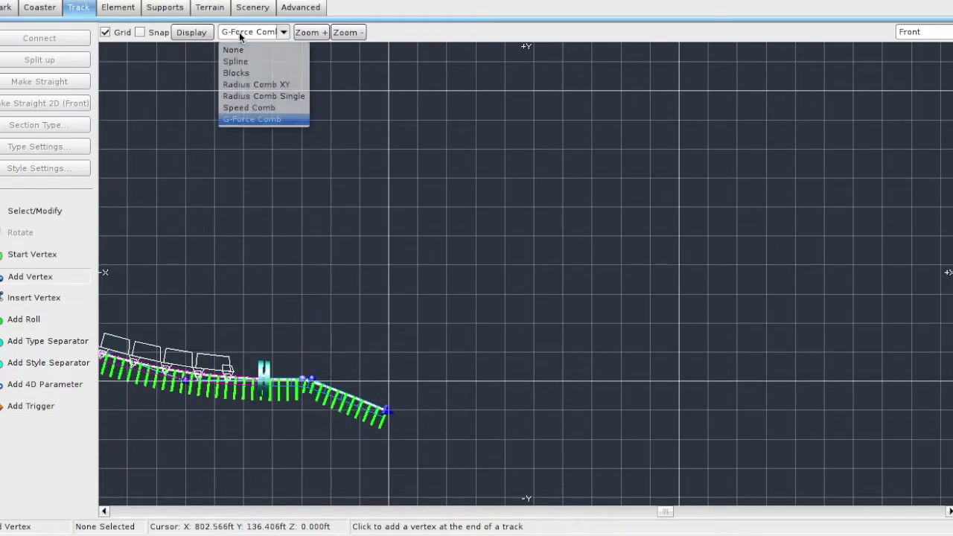
click(245, 110)
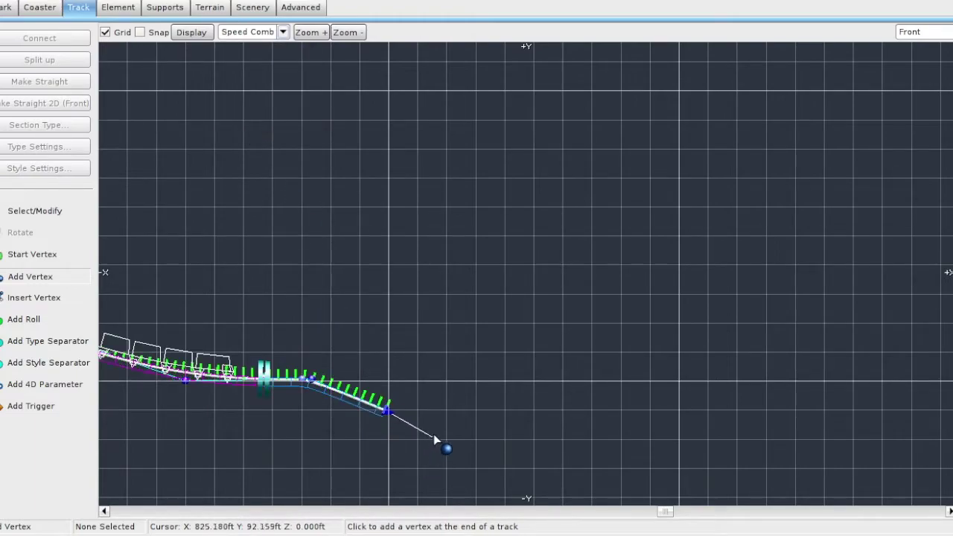
click(35, 212)
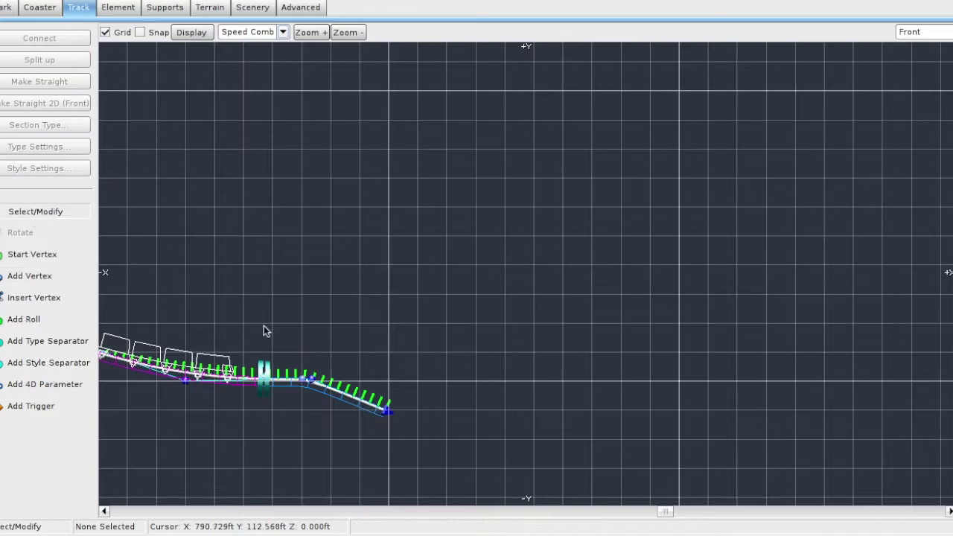
drag(311, 377, 333, 369)
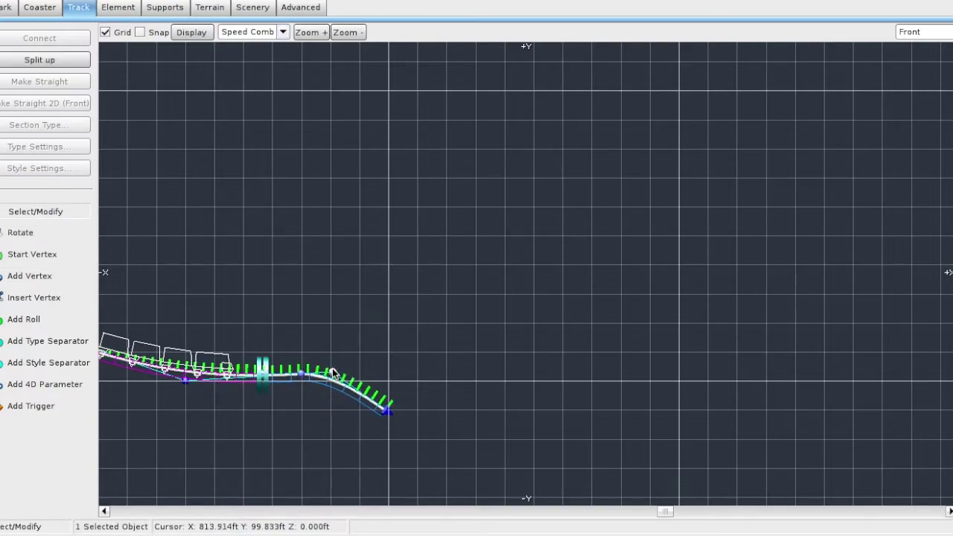
drag(388, 416, 359, 420)
scroll(359, 420, down, 2)
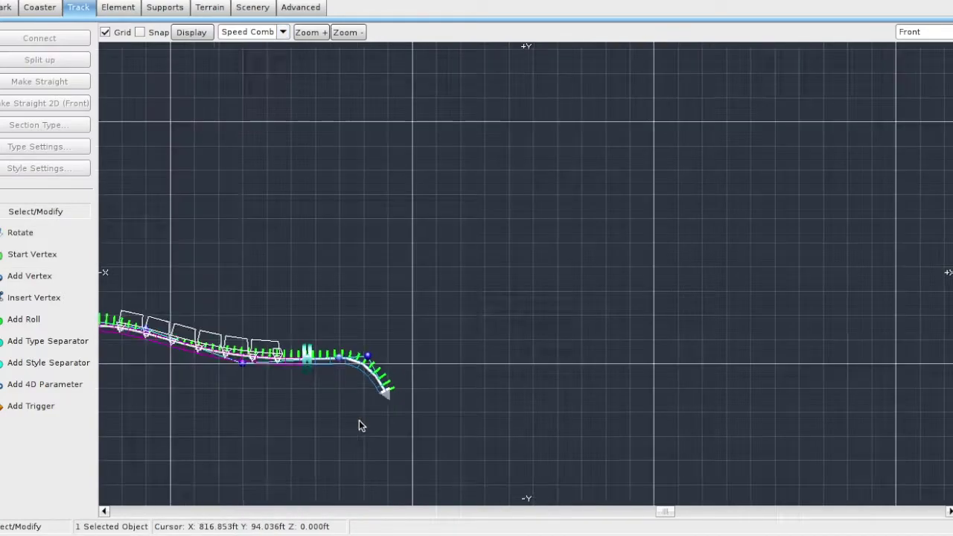
middle_drag(359, 420, 300, 408)
Display the G-Force Comb and add four vertices that level the track out below the short drop
click(281, 32)
click(267, 122)
click(248, 60)
click(246, 32)
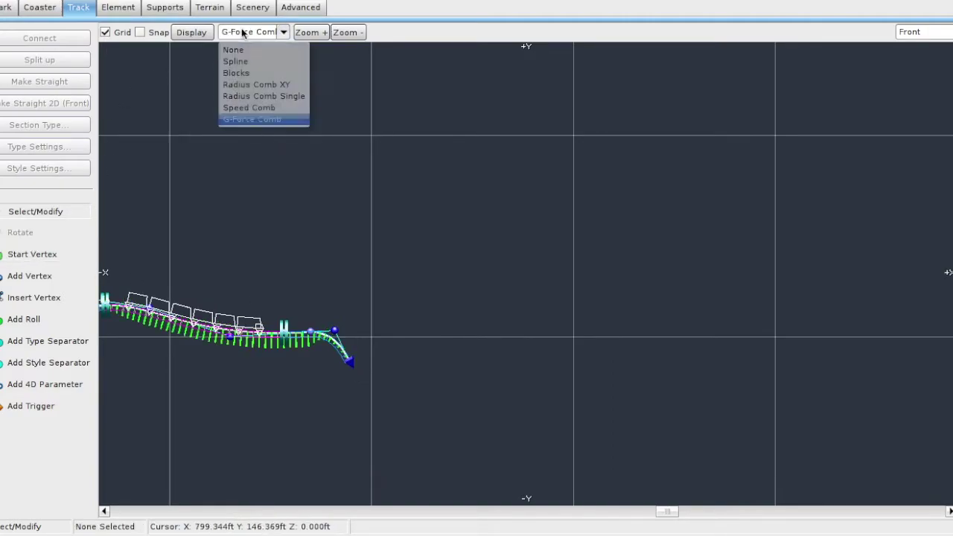
click(30, 276)
click(30, 276)
click(405, 380)
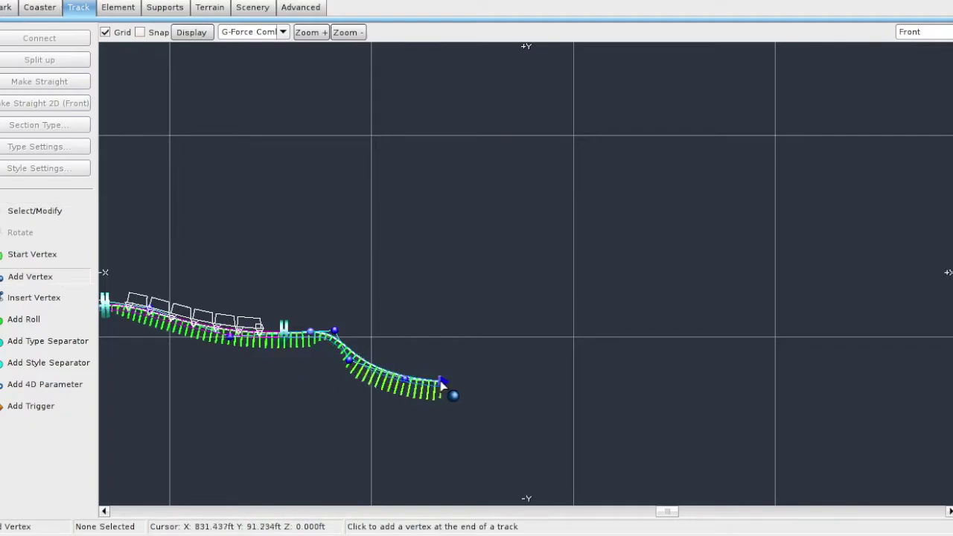
click(485, 382)
click(531, 383)
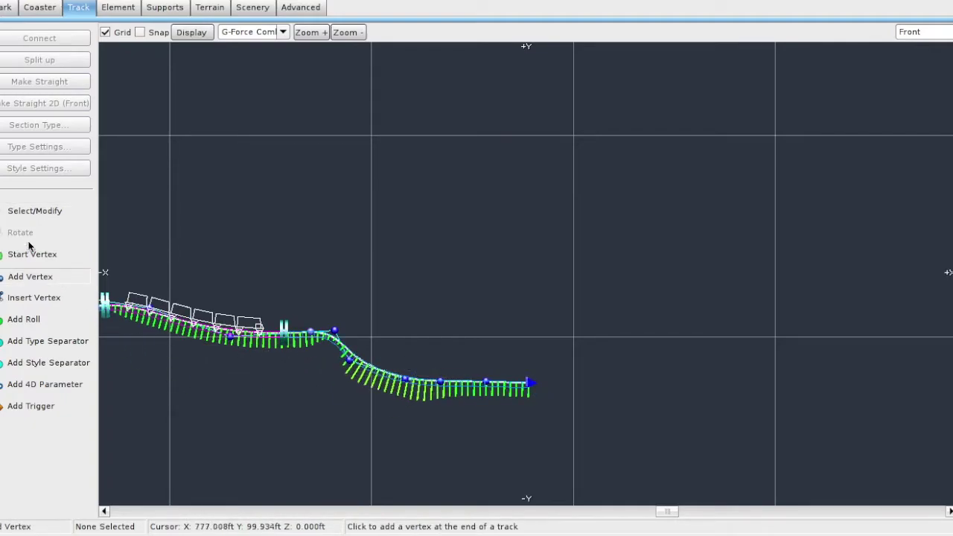
Display the Speed Comb and add a type separator on the level stretch below the short drop
click(17, 212)
click(268, 33)
click(264, 108)
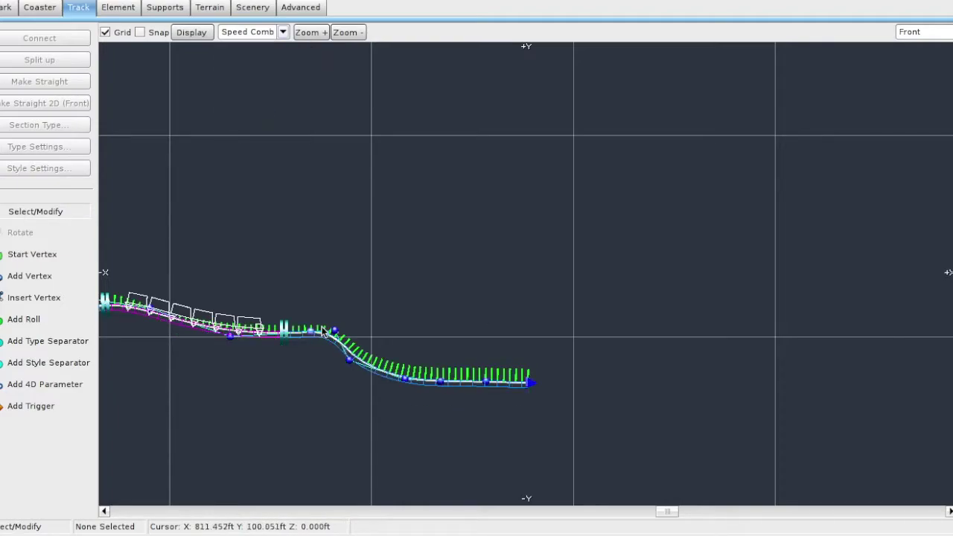
click(38, 342)
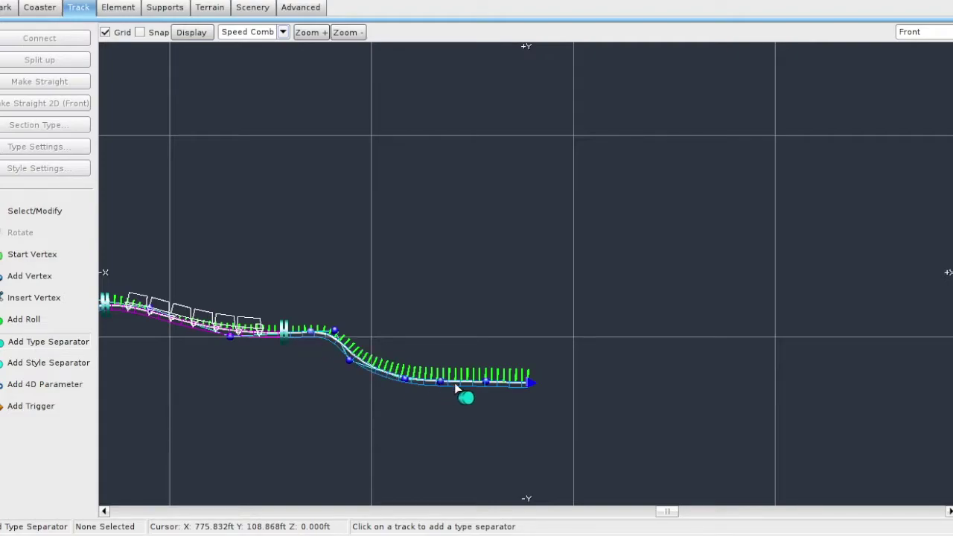
click(35, 211)
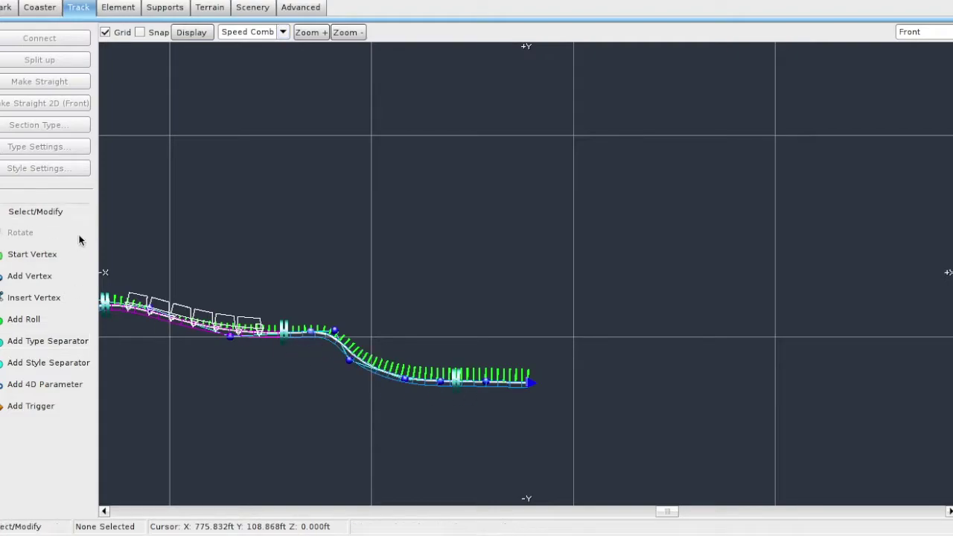
Change the track section between the last two separators, covering the short drop, to a transport section
double_click(381, 374)
click(558, 90)
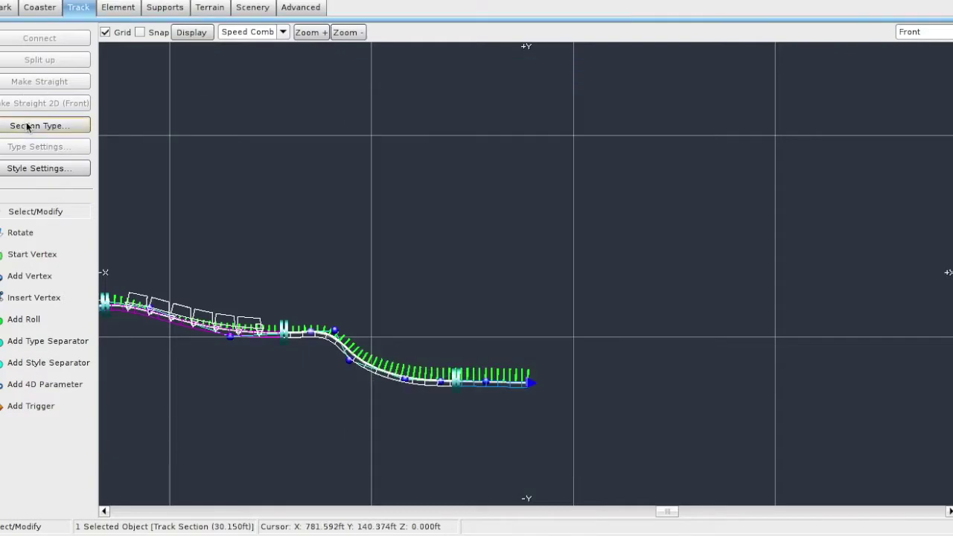
click(38, 125)
click(73, 182)
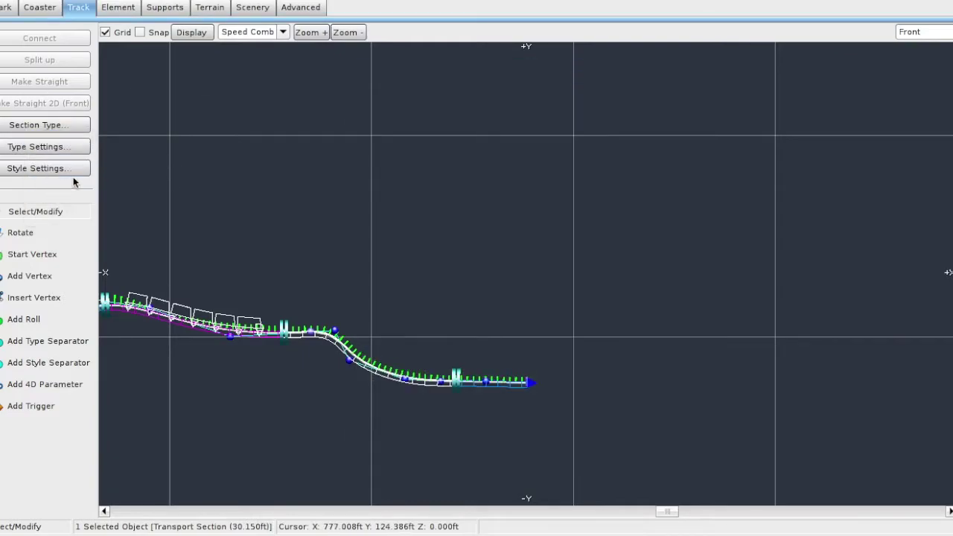
Set the drop's transport section to a speed of 18 mph with the Linear Motor (LIM/LSM) type
click(30, 146)
drag(418, 186, 356, 179)
key(BackSpace)
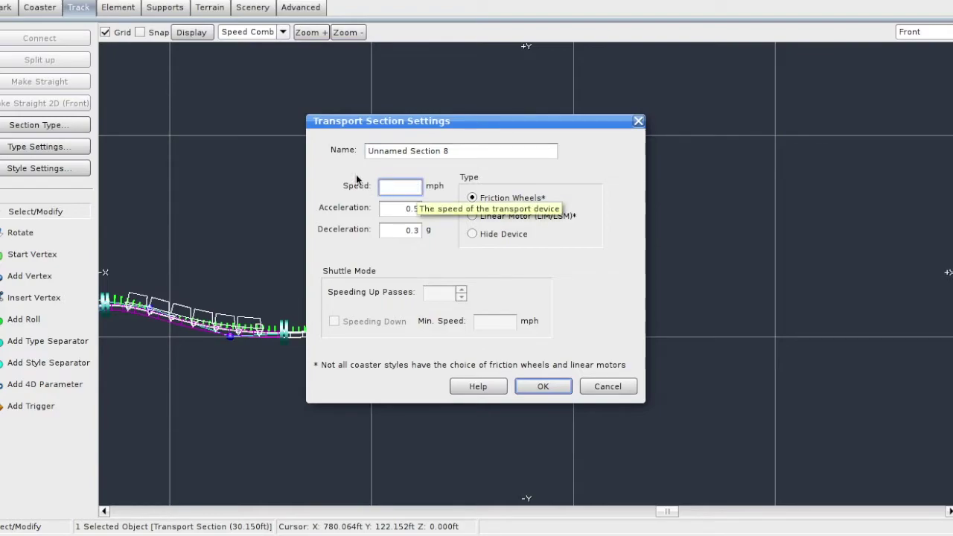
text(18)
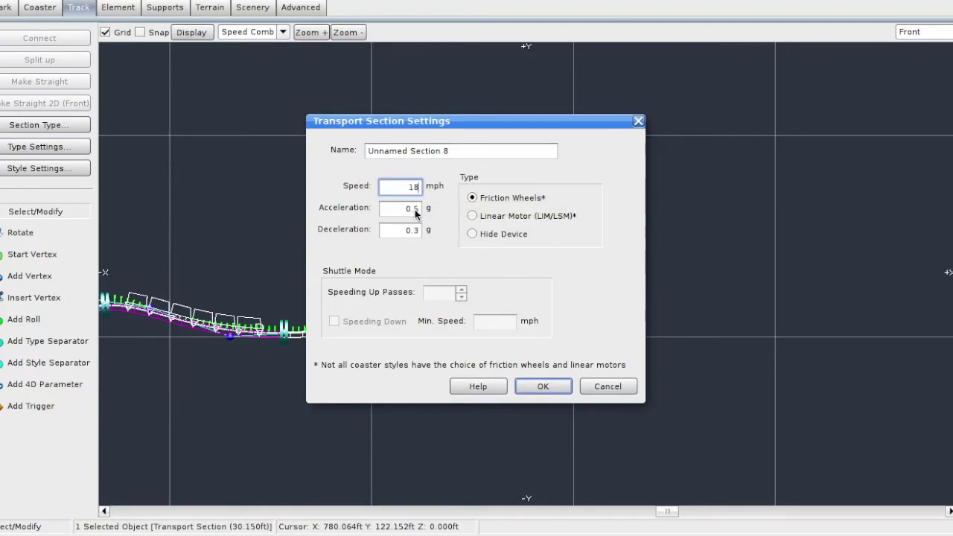
click(474, 216)
click(543, 388)
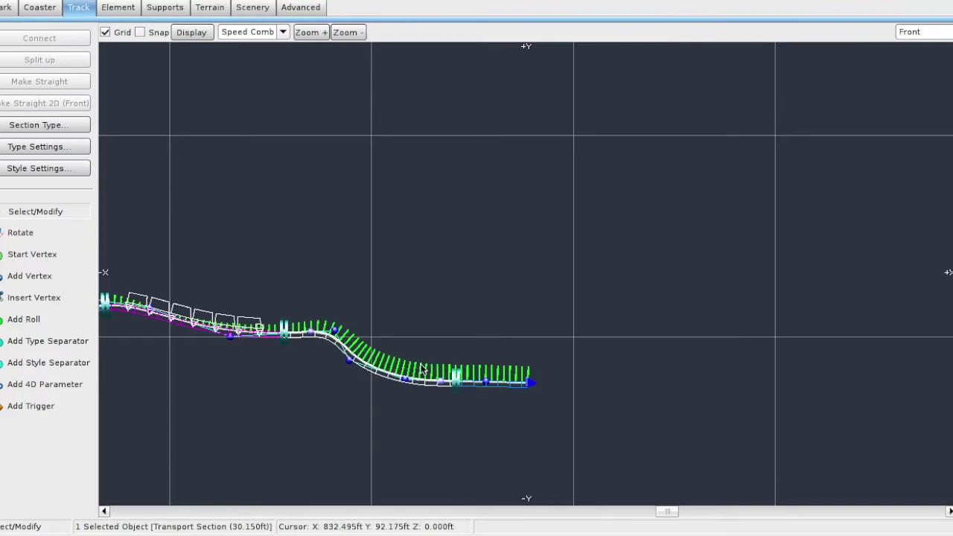
Display the G-Force Comb and move the vertices below the crest to make the short drop shallower and gentler
click(283, 33)
click(272, 119)
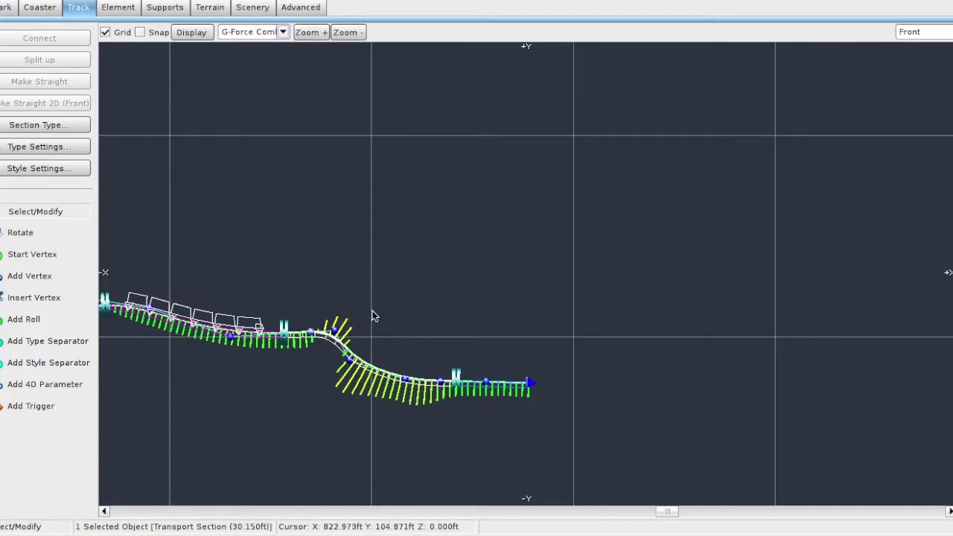
drag(349, 360, 534, 366)
drag(412, 369, 407, 361)
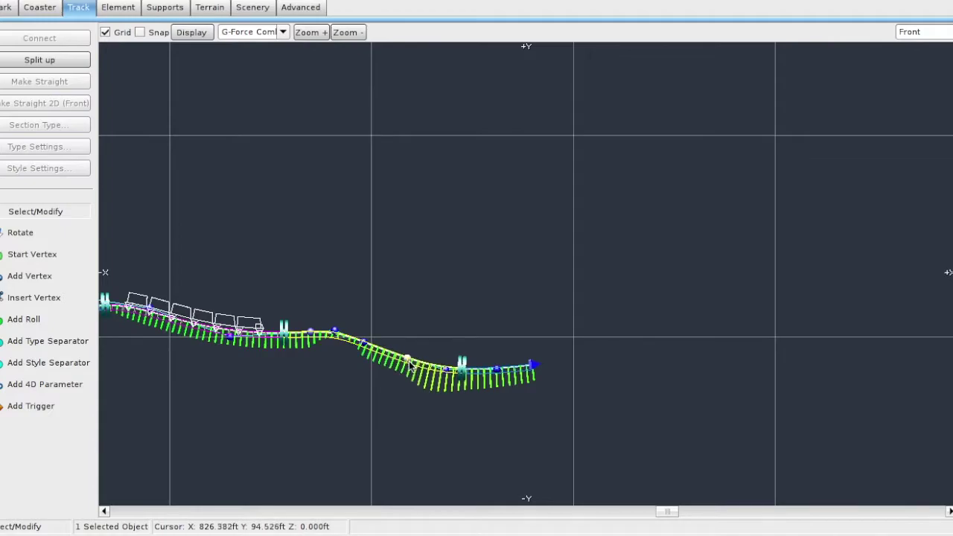
Level the vertices around the last separator, pull the track's end back, and check the drop with the Speed Comb and G-Force Comb
scroll(414, 378, up, 2)
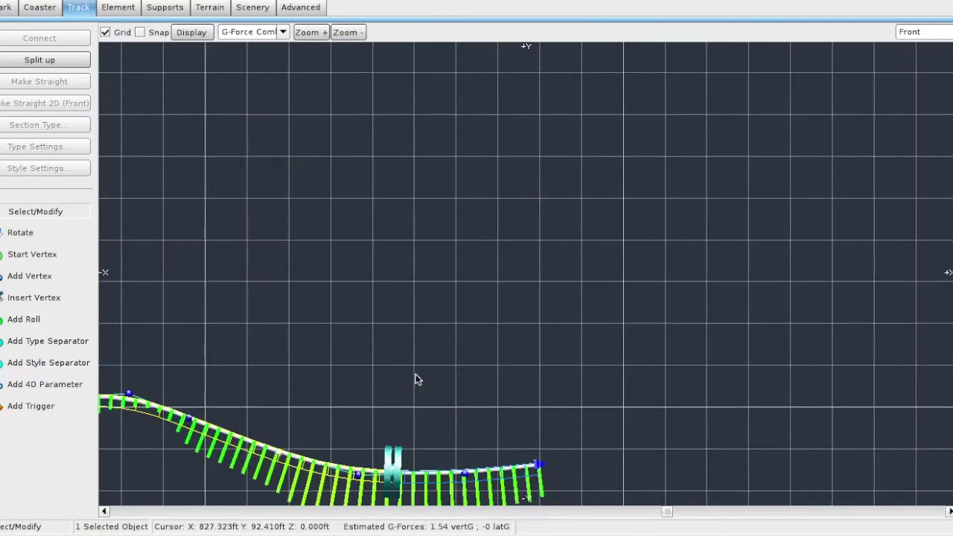
right_drag(416, 373, 450, 298)
drag(423, 405, 396, 389)
drag(500, 398, 501, 384)
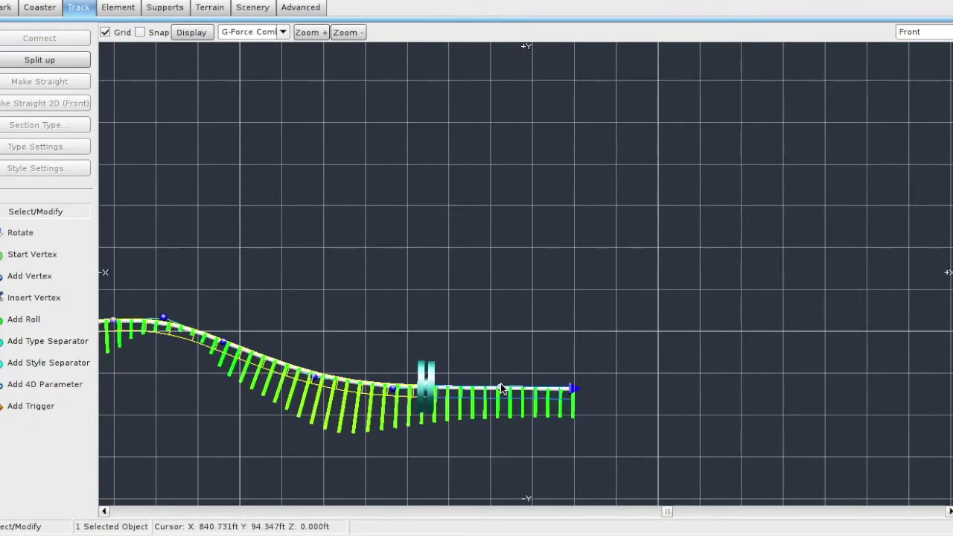
drag(569, 388, 534, 388)
click(242, 32)
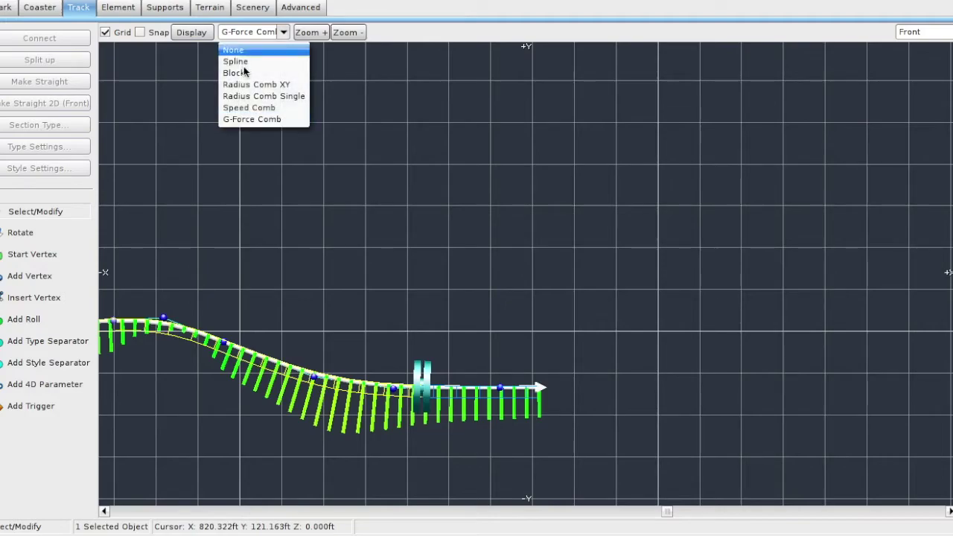
click(249, 111)
click(280, 32)
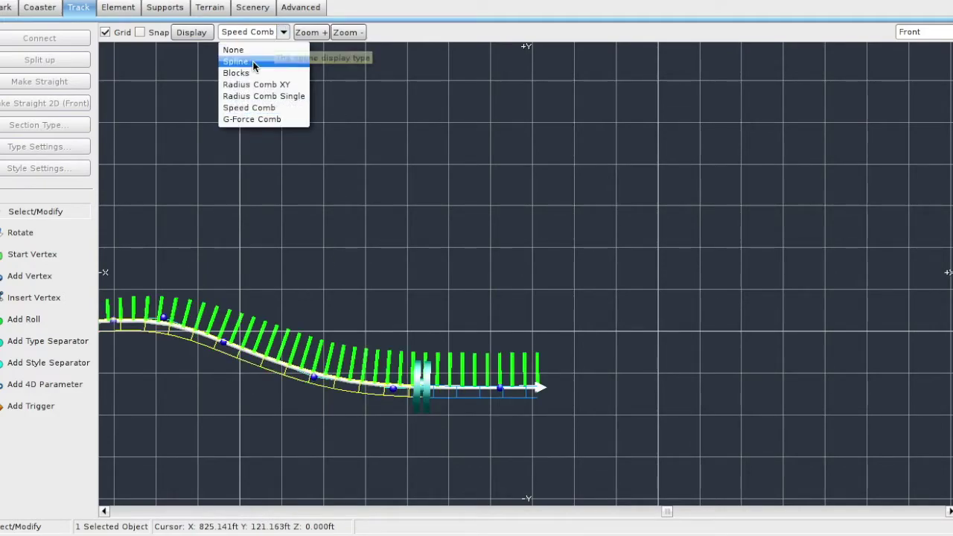
click(246, 117)
In the Top view, add seven vertices that turn the track left through a U-turn into a straight return run
click(948, 33)
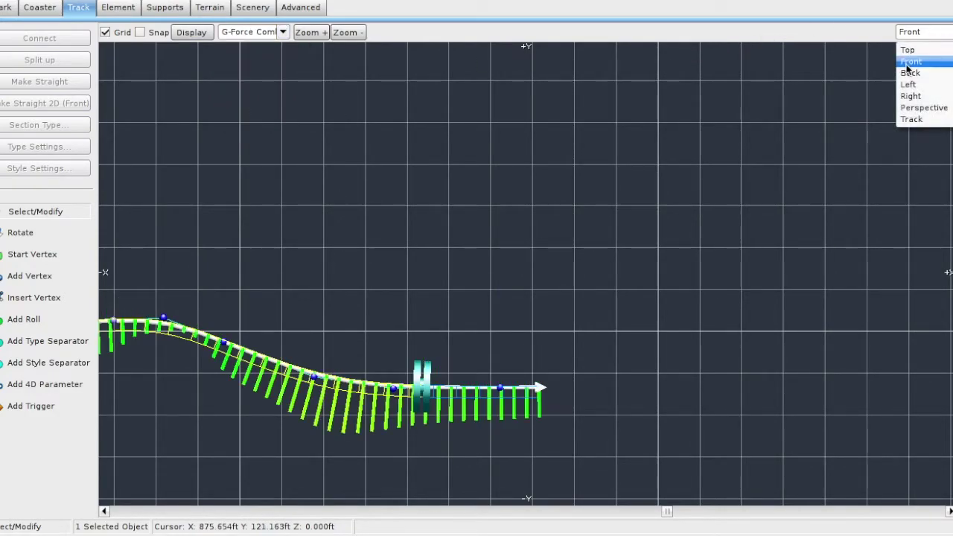
click(903, 52)
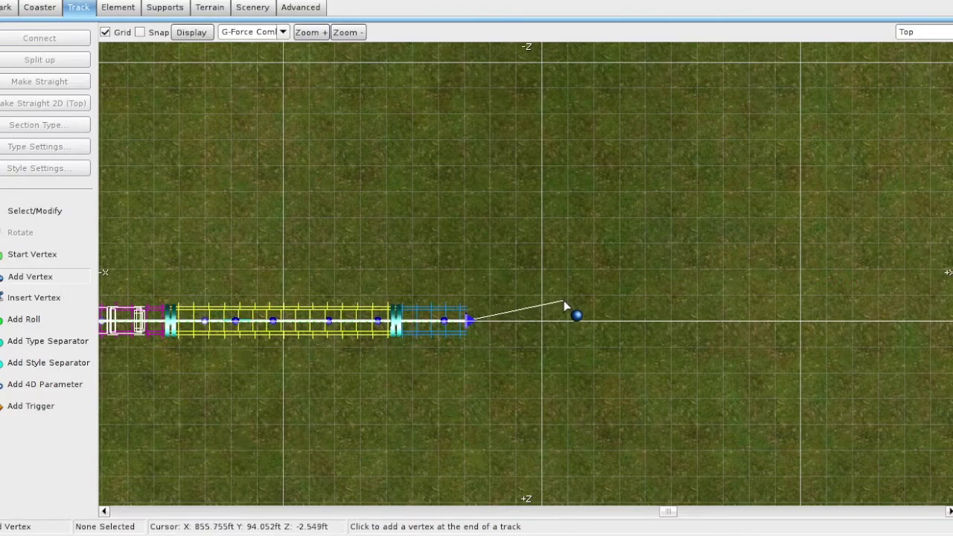
click(566, 302)
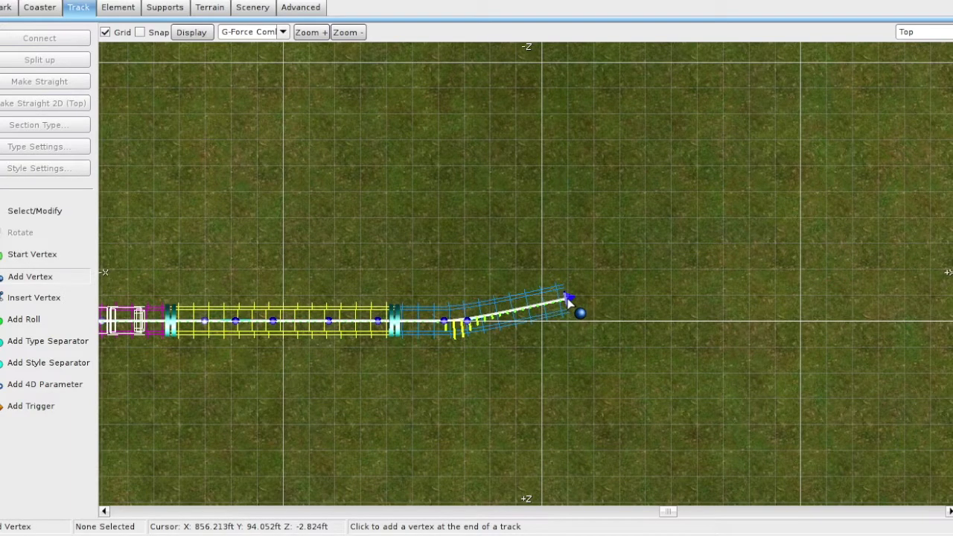
click(614, 225)
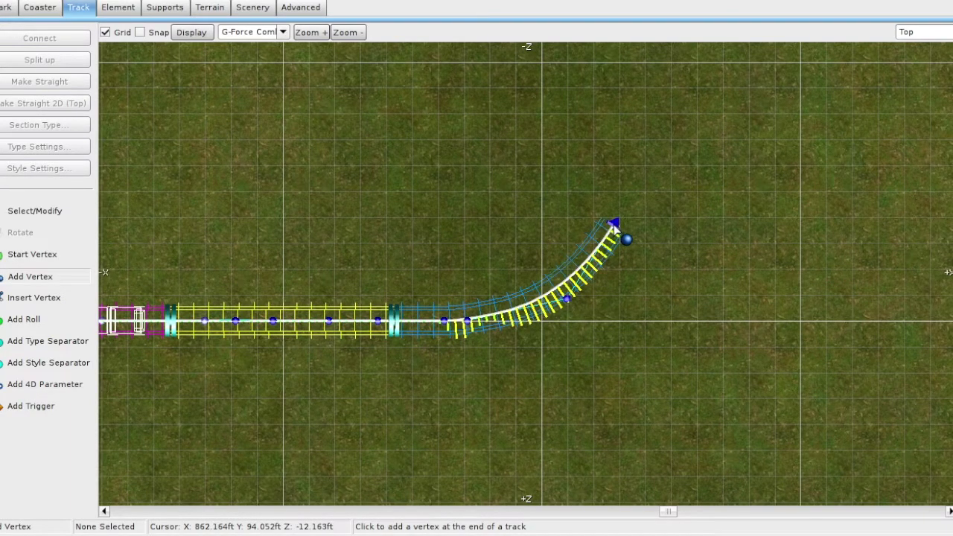
click(619, 142)
scroll(617, 141, up, 1)
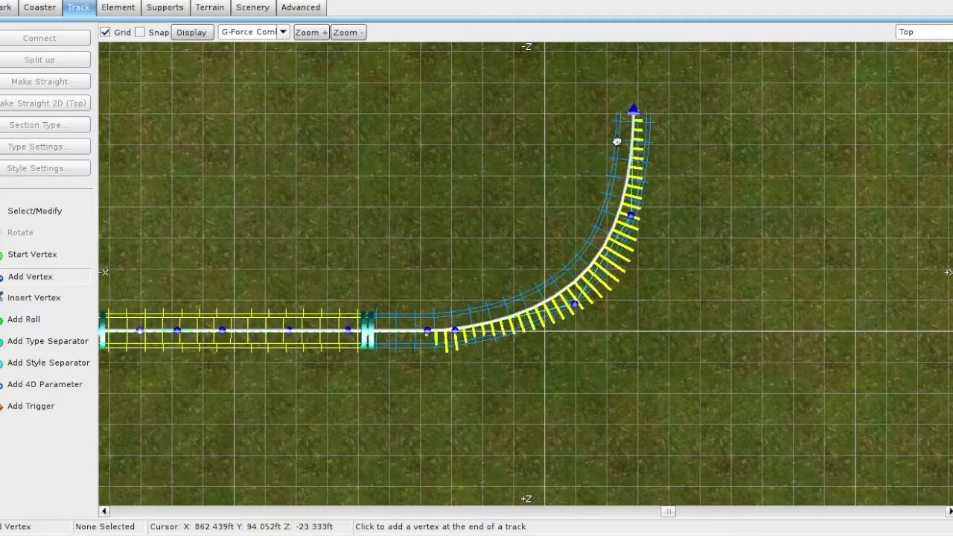
right_drag(616, 141, 574, 312)
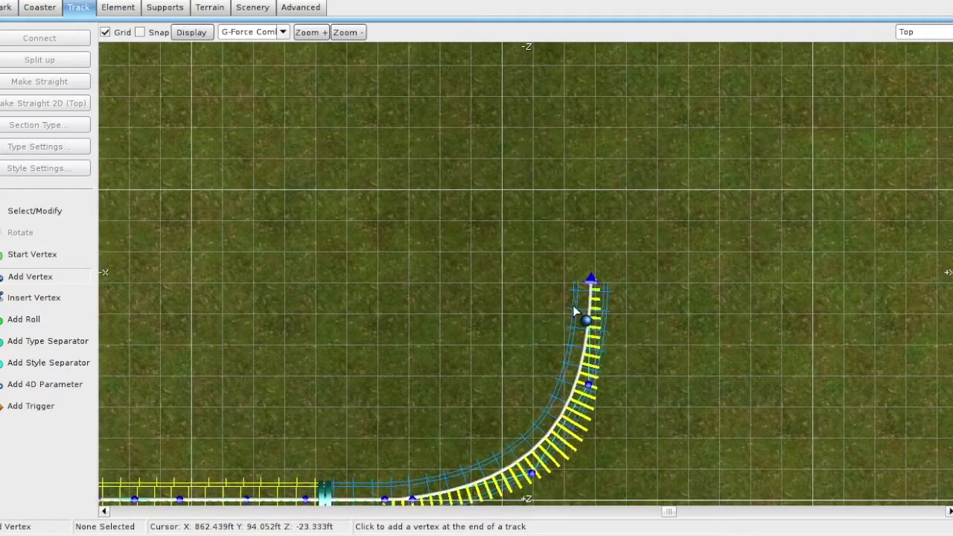
click(570, 194)
click(502, 156)
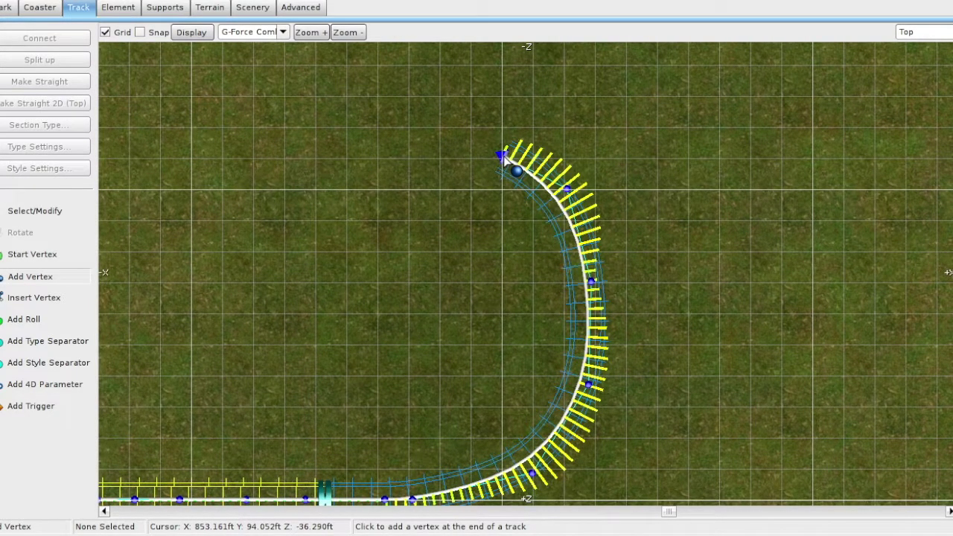
click(407, 154)
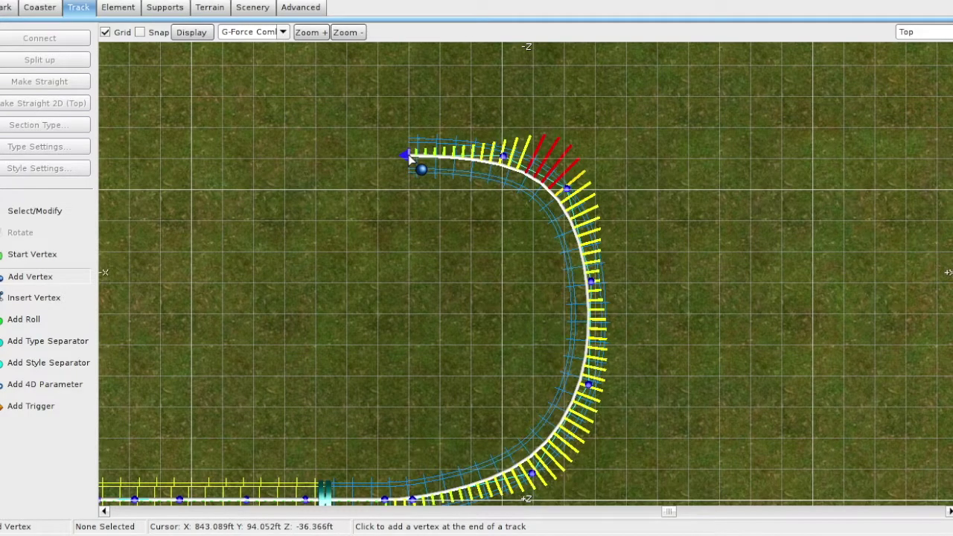
click(318, 157)
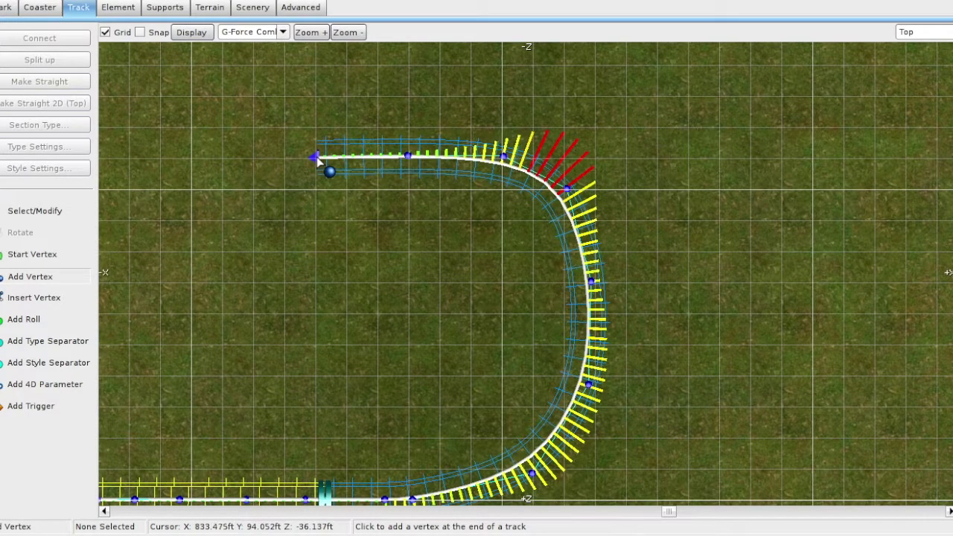
Delete the extra vertex after the turn's far corner, move the corner vertex outward, and straighten the return run's vertices
click(63, 213)
scroll(349, 196, down, 1)
right_drag(349, 195, 332, 117)
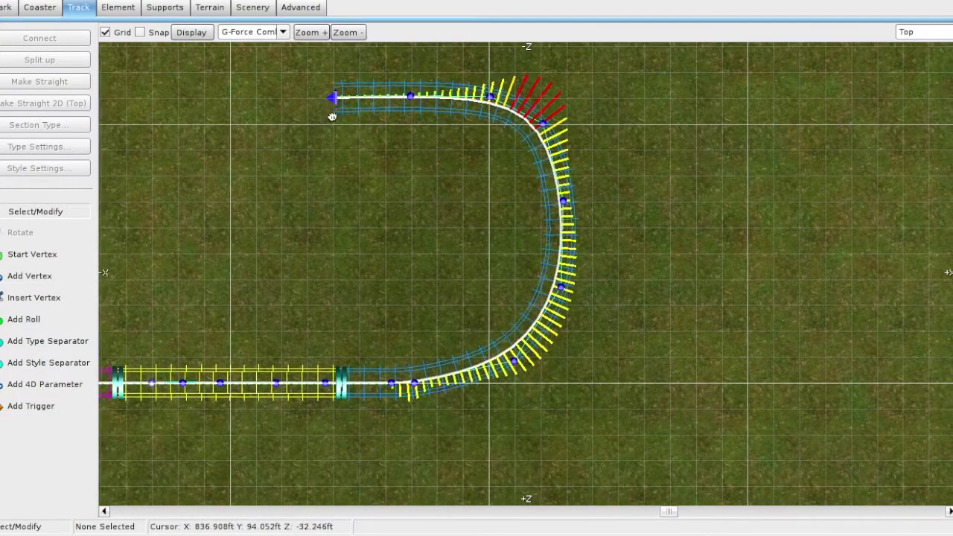
drag(491, 96, 491, 93)
drag(563, 201, 566, 203)
mouse_move(542, 119)
mouse_down()
mouse_move(551, 100)
mouse_move(539, 110)
mouse_move(543, 123)
mouse_up()
drag(490, 96, 466, 94)
key(Delete)
drag(543, 129, 545, 88)
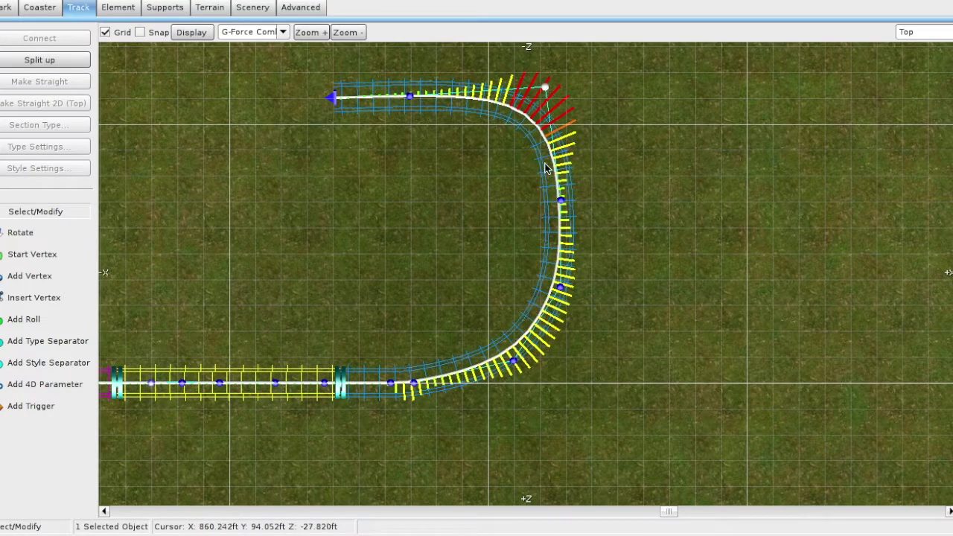
drag(411, 97, 411, 94)
drag(335, 97, 332, 93)
Add roll points along the U-turn in the Perspective view, from the return run back to the turn's entry
click(33, 319)
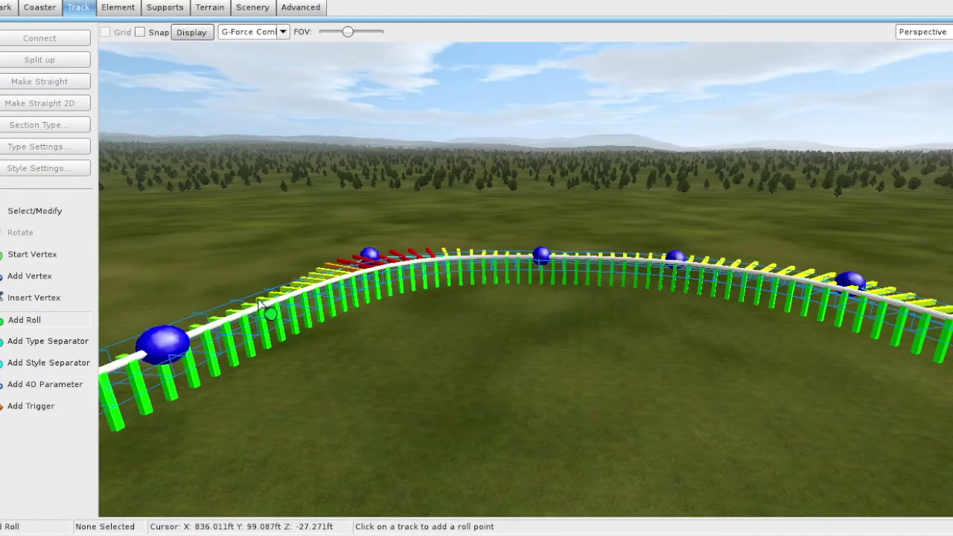
click(260, 303)
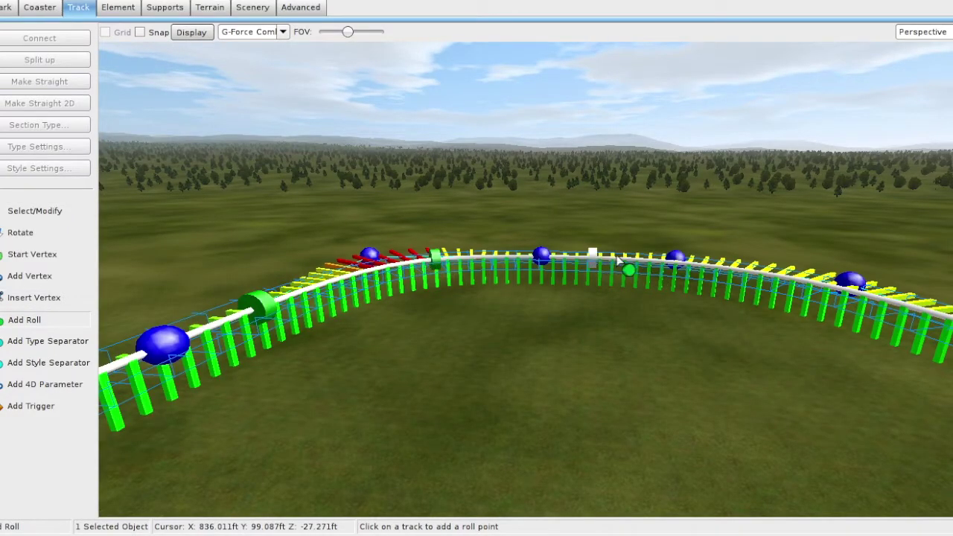
right_drag(770, 319, 849, 320)
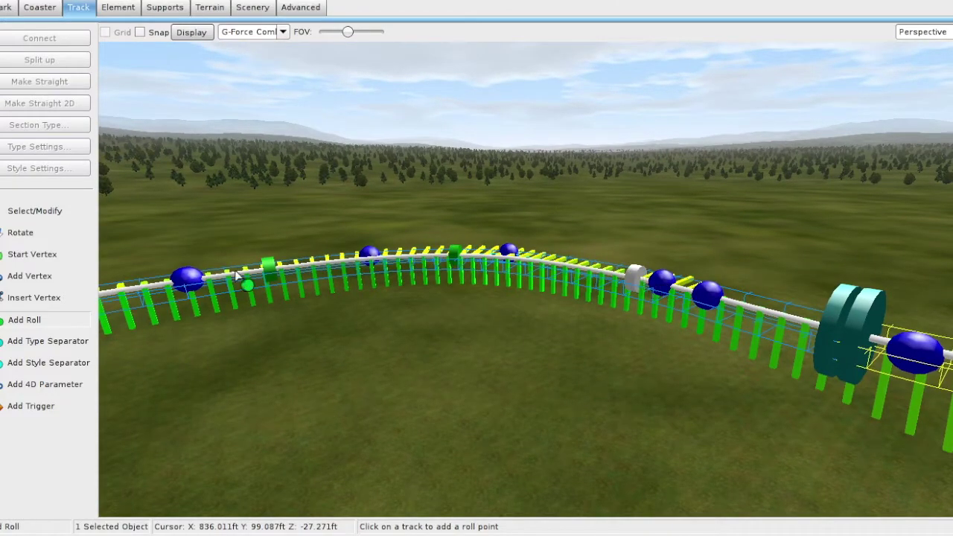
Set the angle of the roll point at the U-turn's entry to 10 degrees
click(39, 213)
click(635, 281)
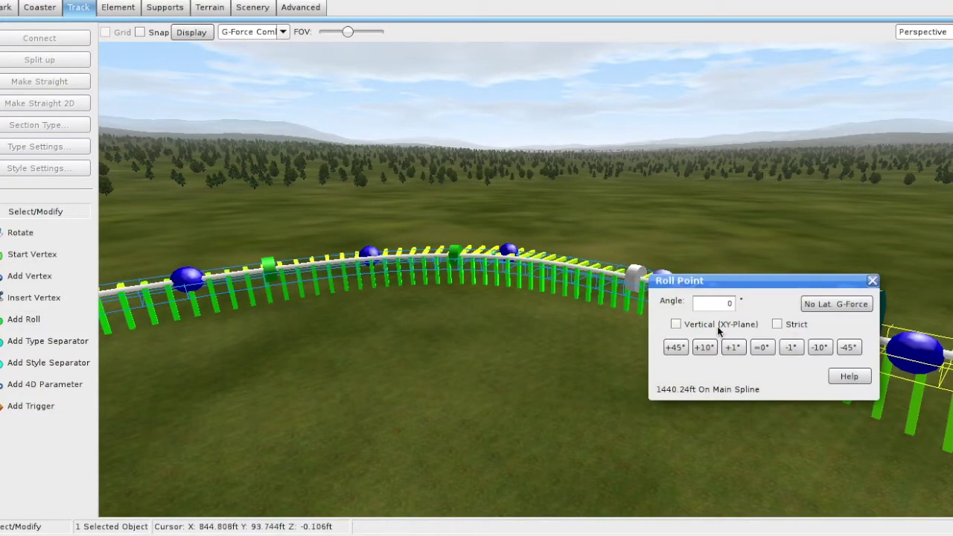
click(708, 347)
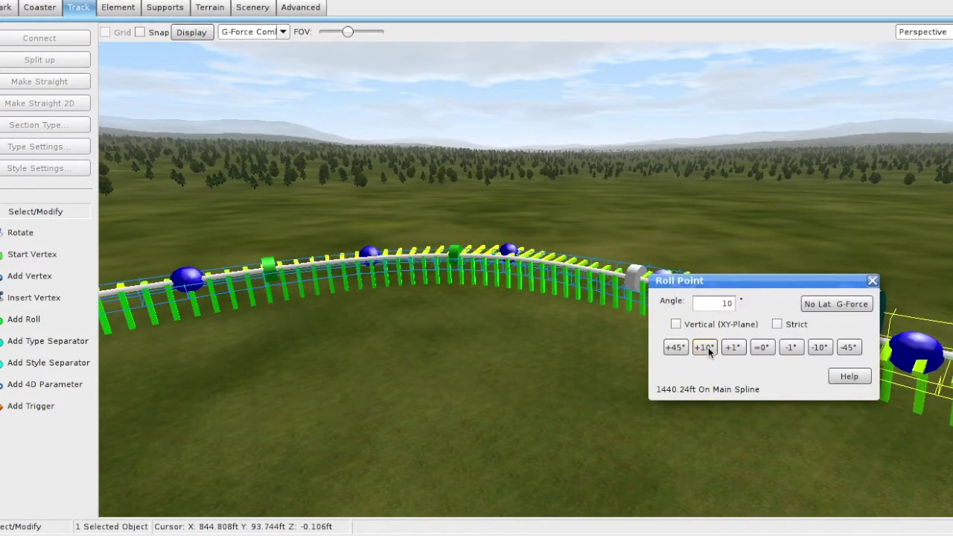
click(872, 281)
right_drag(806, 384, 897, 414)
Add two roll points on the transport section, one near its lower end by the separator and one near the drop's crest
click(34, 320)
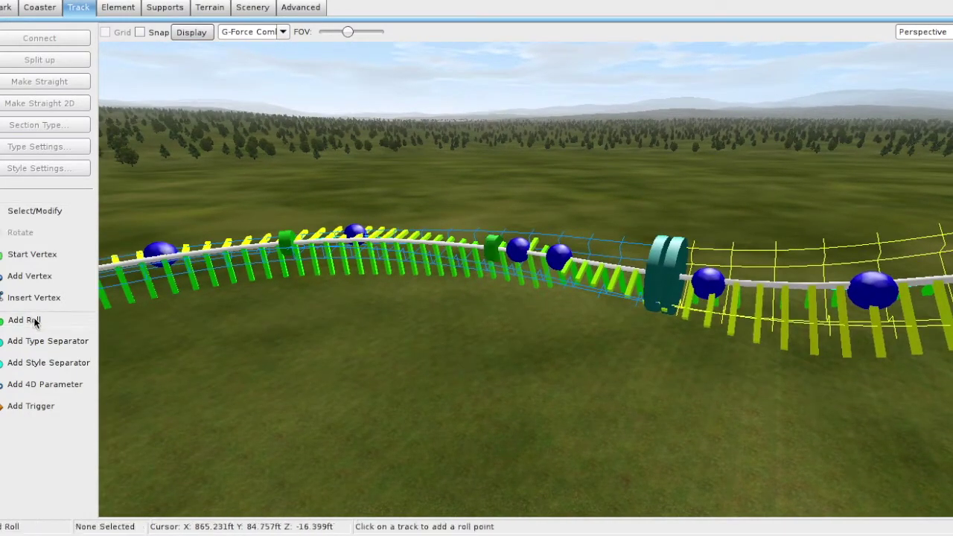
click(742, 287)
right_drag(511, 308, 589, 304)
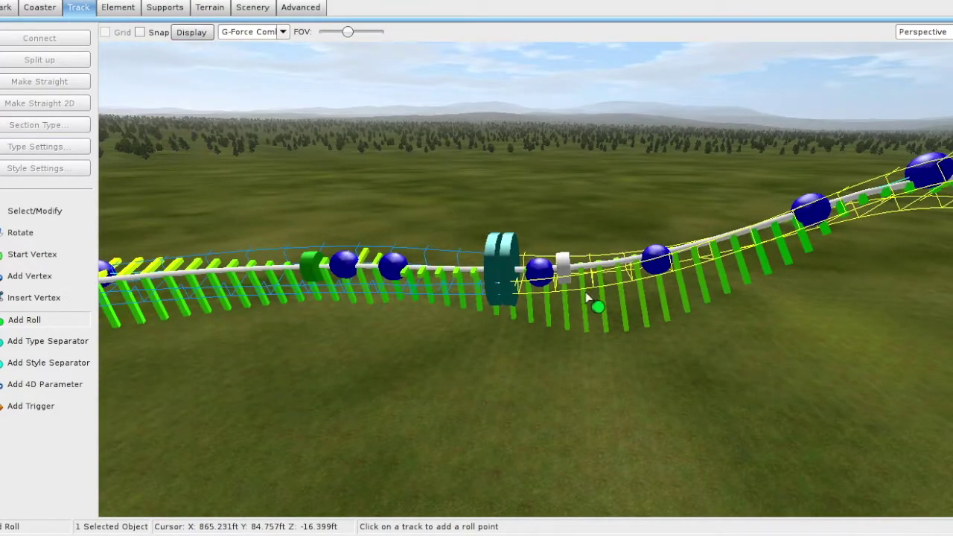
click(858, 199)
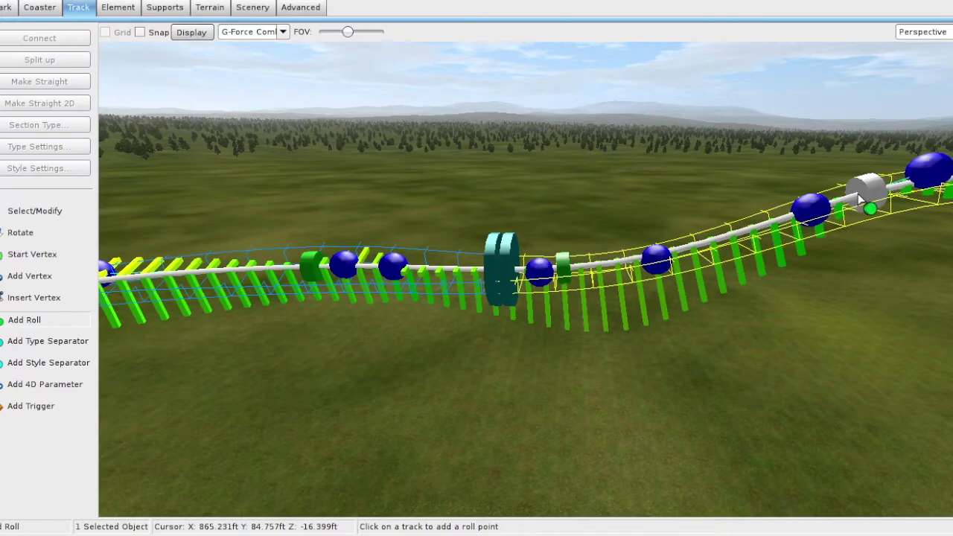
right_drag(858, 199, 940, 216)
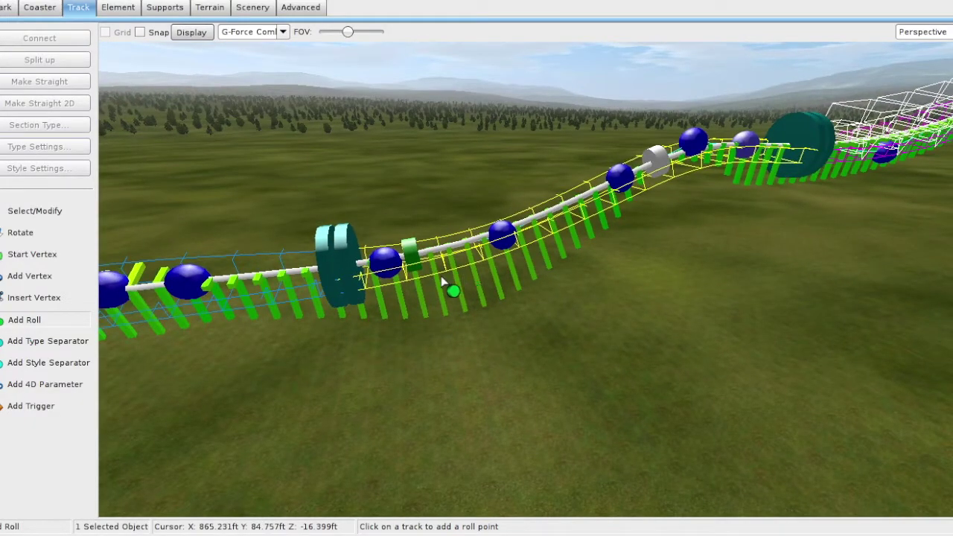
right_drag(525, 279, 702, 284)
key(w)
key(w)
right_drag(350, 231, 355, 313)
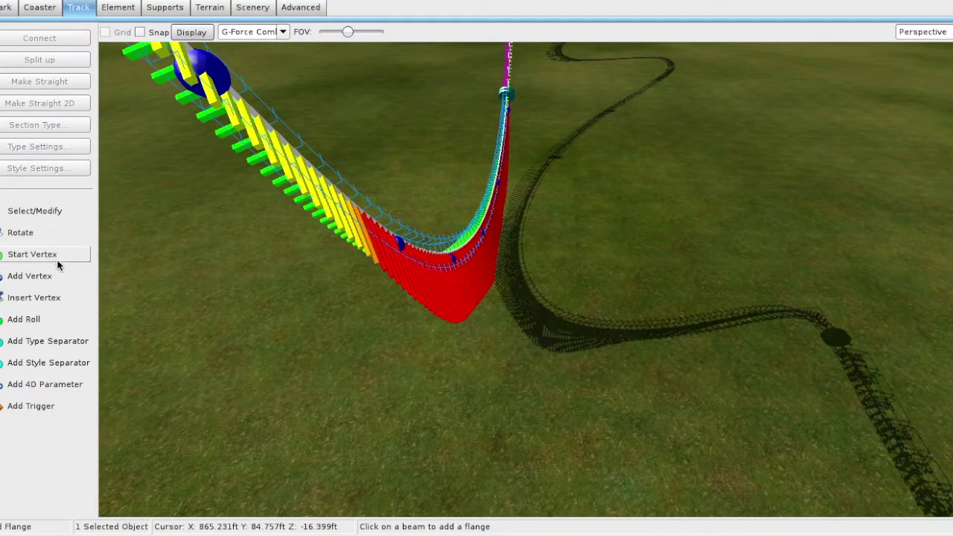
Inspect the G-force comb along the track from the valley back up to the U-turn
drag(357, 223, 420, 224)
right_drag(496, 208, 515, 59)
key(w)
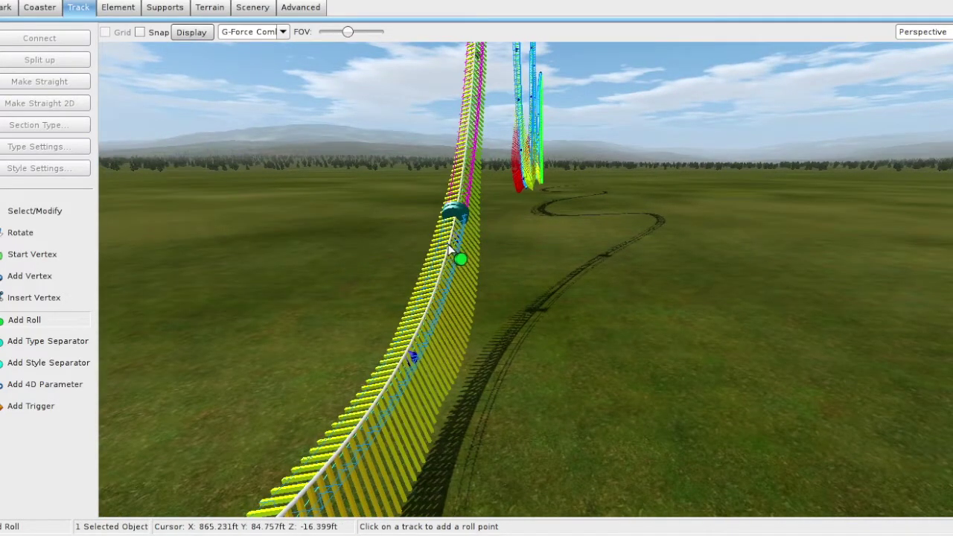
mouse_move(450, 251)
right_down()
mouse_move(453, 164)
mouse_move(449, 239)
mouse_move(379, 234)
mouse_move(447, 214)
mouse_move(447, 145)
mouse_move(449, 242)
mouse_move(450, 186)
mouse_move(452, 215)
mouse_move(471, 238)
right_up()
key(w)
key(w)
key(w)
key(w)
key(w)
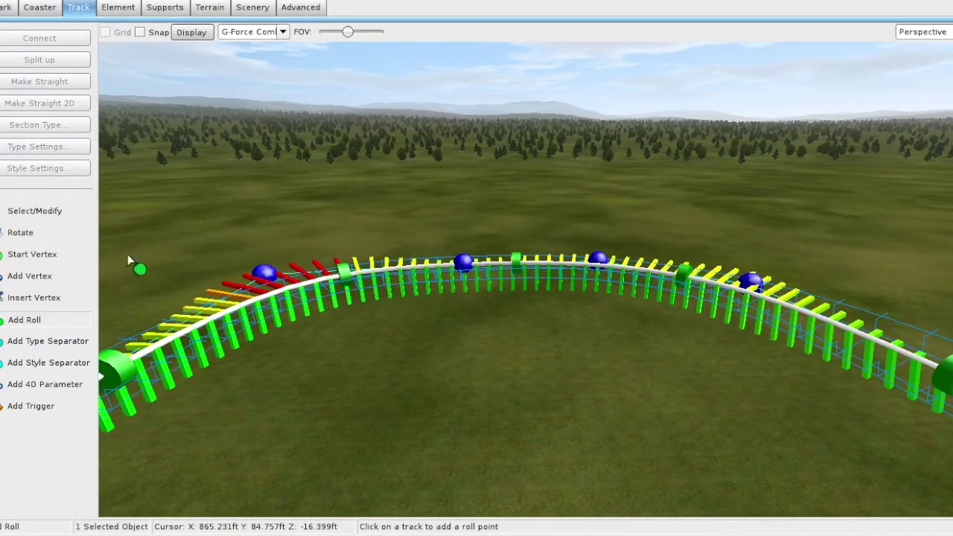
Move the roll point at the U-turn's entry slightly along the track and set its angle to 25 degrees using no lateral G-force
click(27, 213)
right_drag(224, 296, 327, 320)
key(w)
right_drag(394, 261, 407, 261)
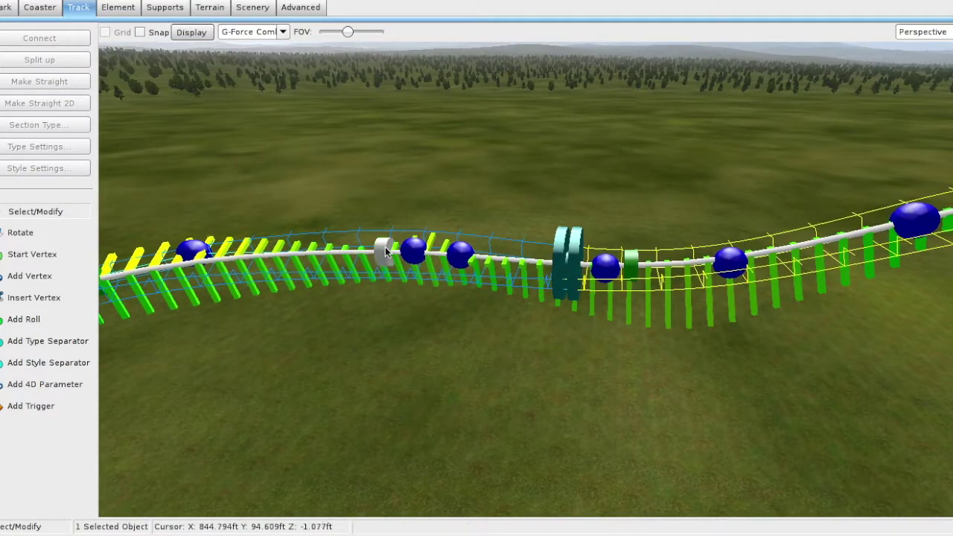
double_click(386, 252)
triple_click(735, 347)
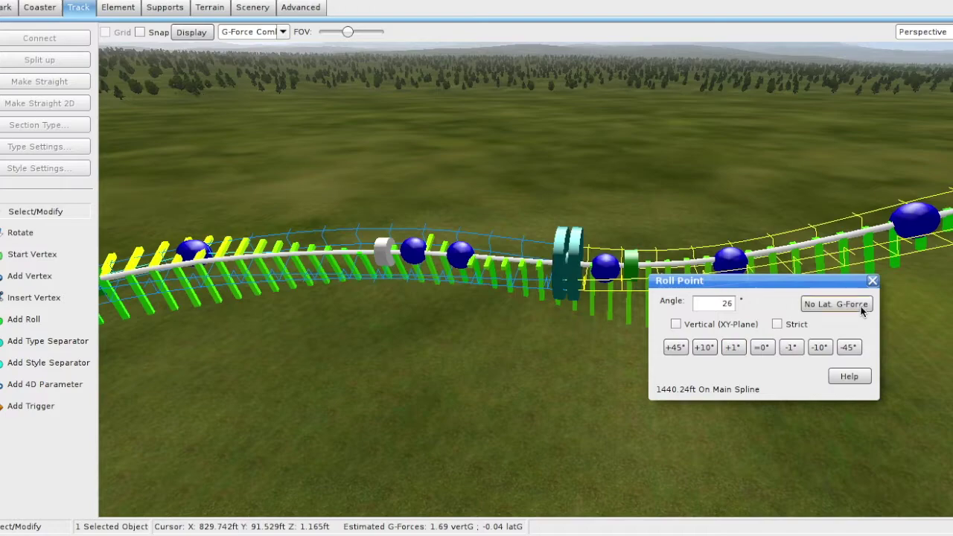
click(872, 282)
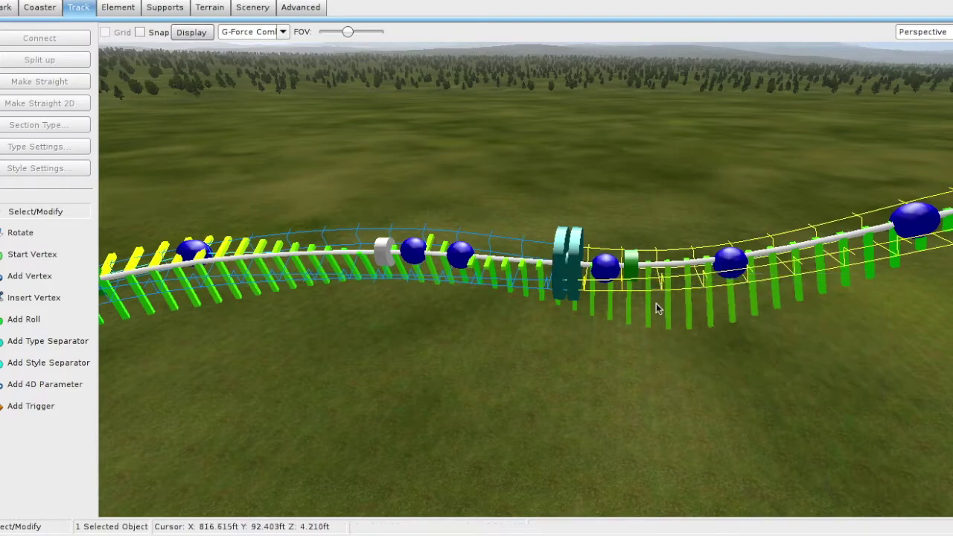
double_click(372, 252)
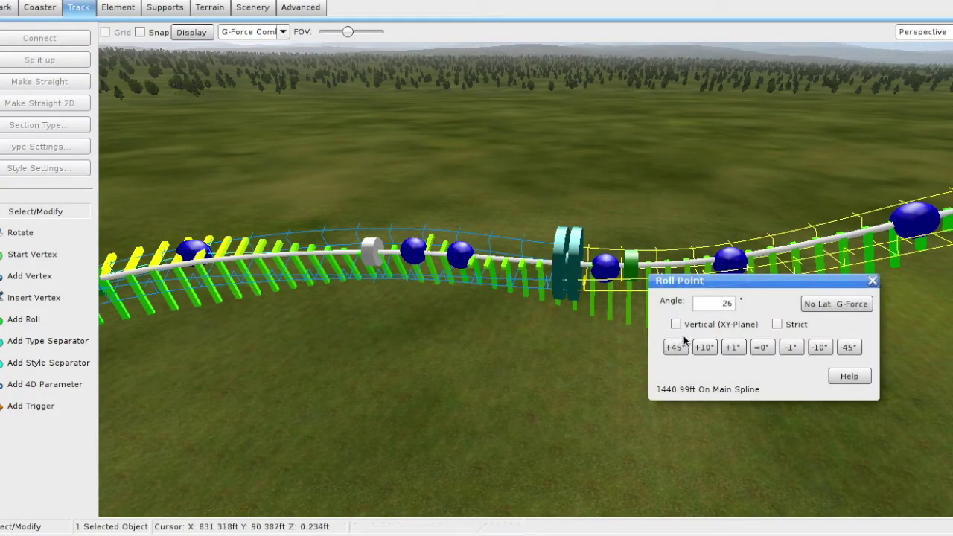
click(703, 348)
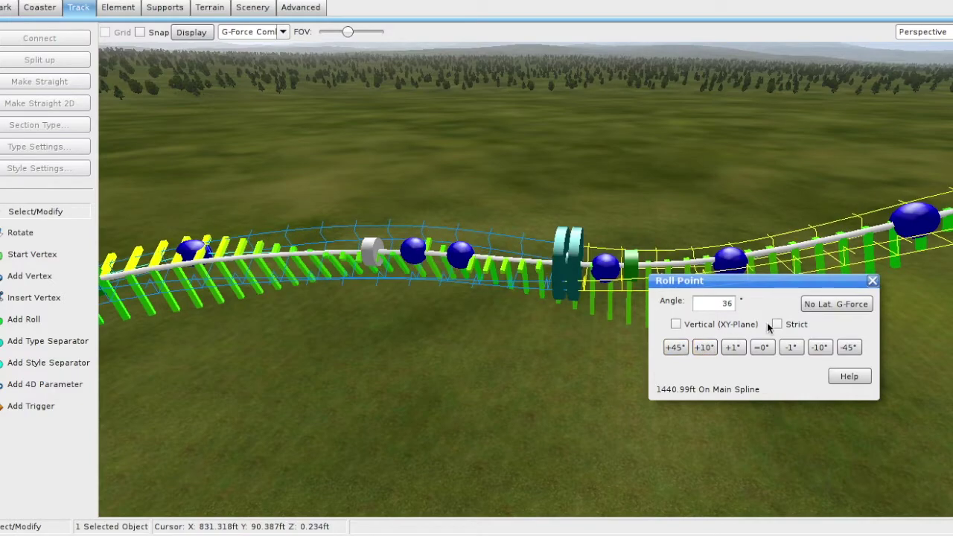
click(870, 301)
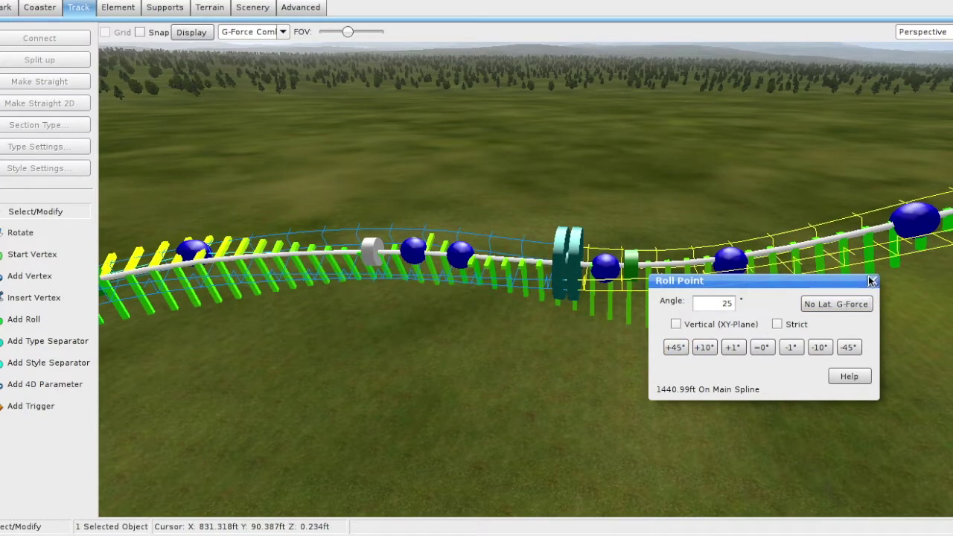
click(872, 280)
Set the angle of the roll point just after the U-turn's first bend to 45 degrees
mouse_move(637, 356)
right_down()
mouse_move(687, 357)
mouse_move(635, 354)
right_up()
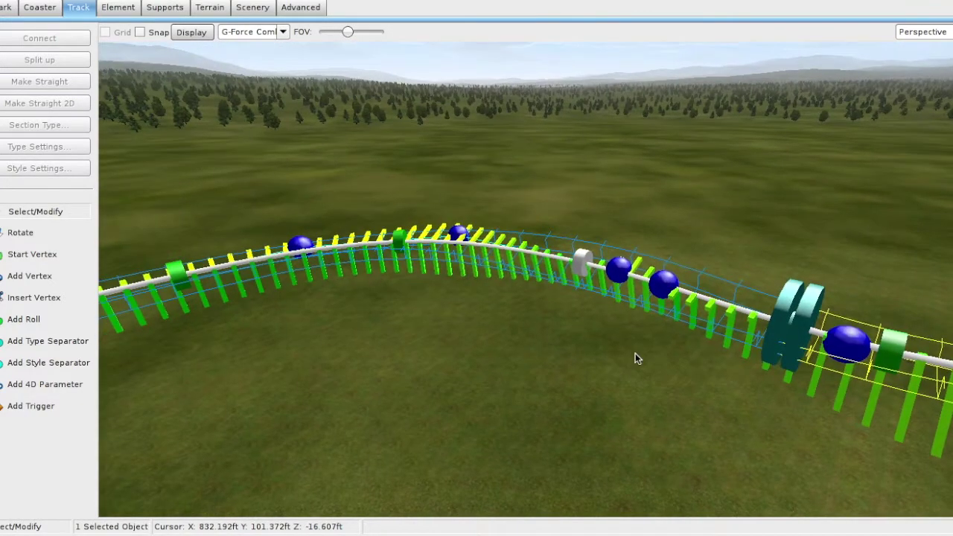
double_click(400, 240)
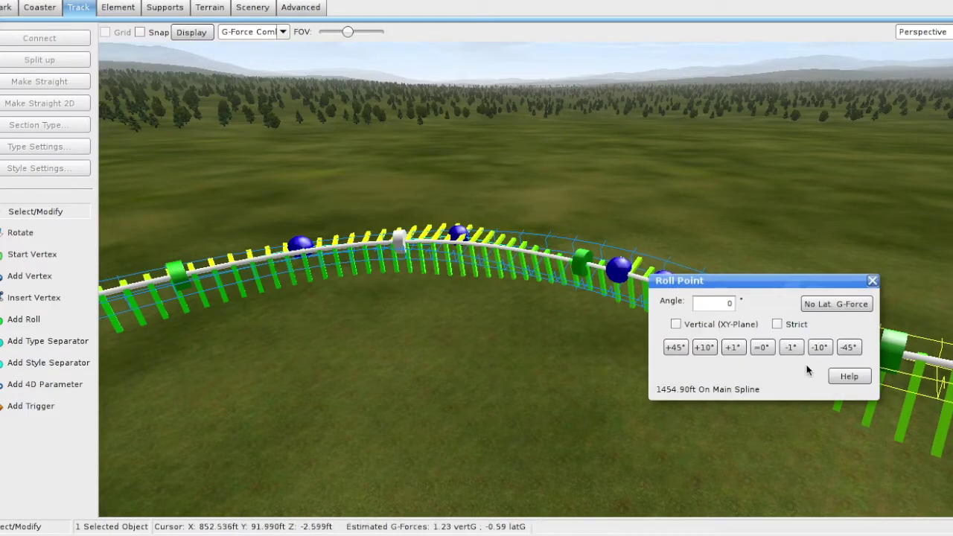
click(676, 347)
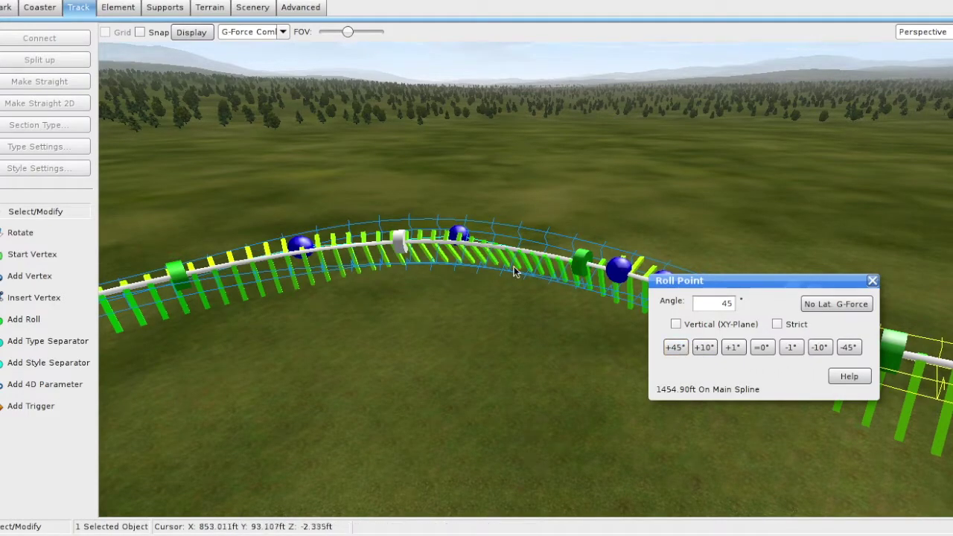
click(873, 282)
Set the angle of the roll point midway through the U-turn to 75 degrees
right_drag(414, 321, 311, 297)
double_click(332, 270)
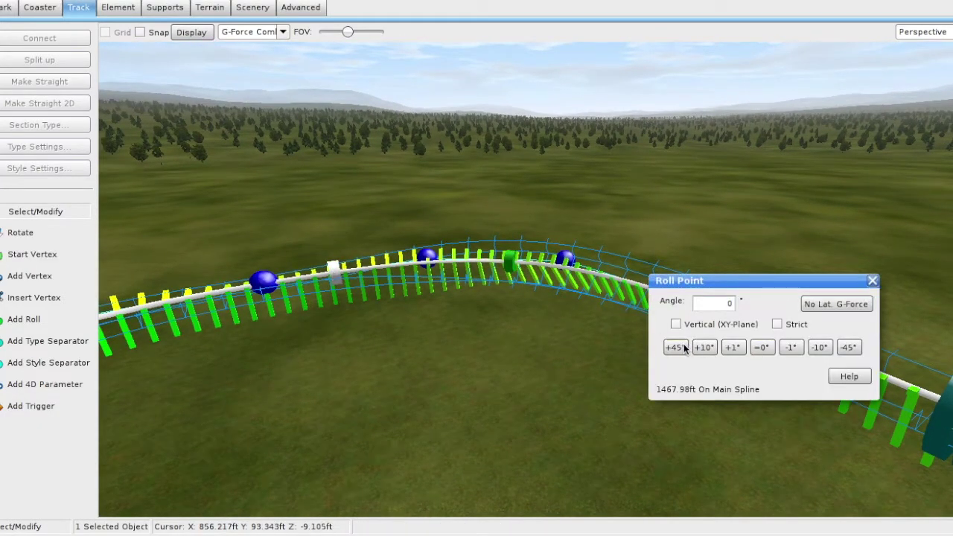
click(674, 347)
click(705, 348)
click(704, 347)
click(704, 347)
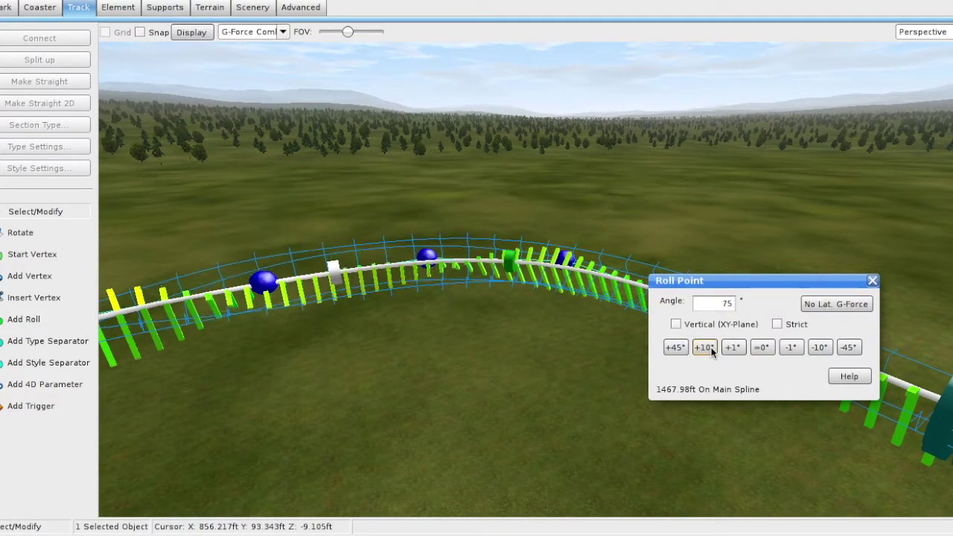
click(873, 281)
Set the angle of the roll point just before the U-turn's far corner to 45 degrees
right_drag(695, 330, 588, 328)
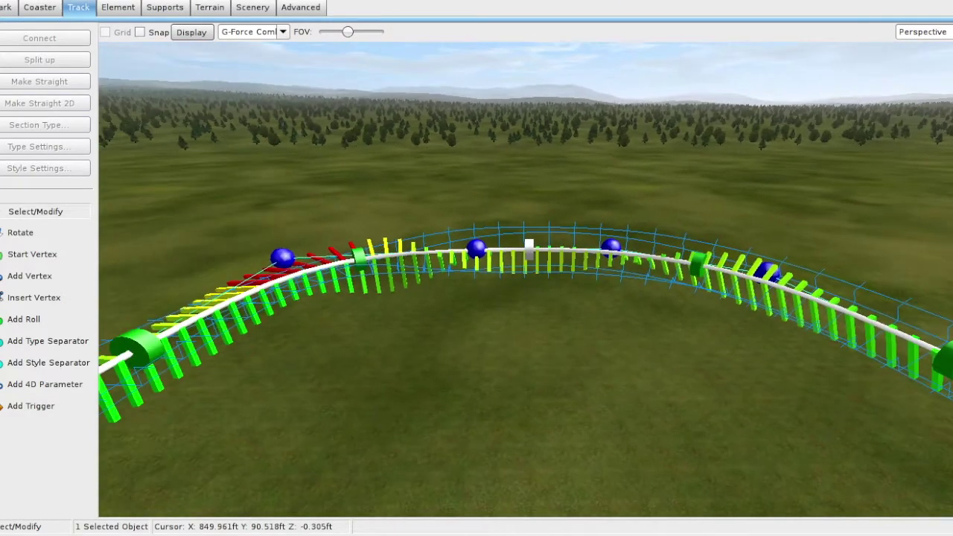
double_click(360, 257)
click(676, 347)
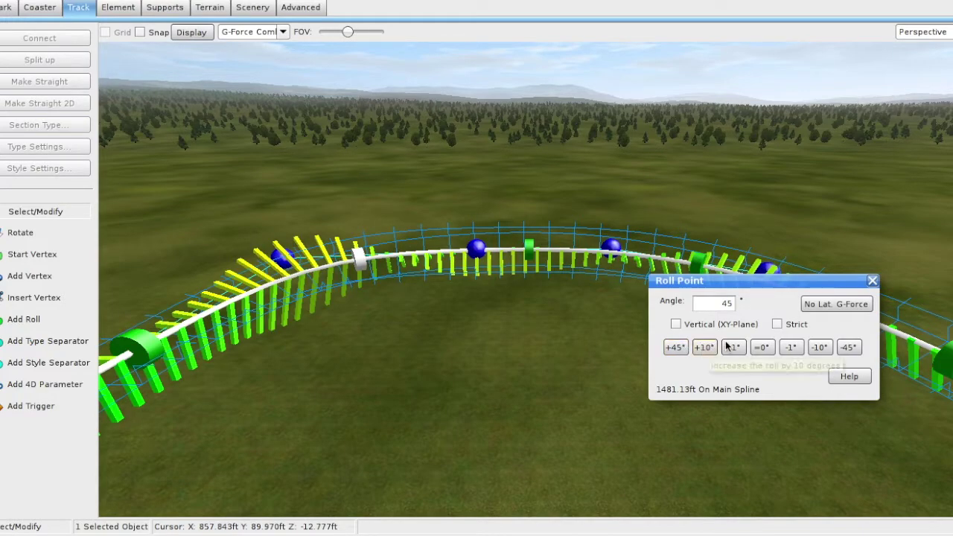
click(872, 281)
Move the roll point past the far corner back toward the corner and set its angle to 40 degrees
drag(152, 350, 186, 345)
double_click(184, 344)
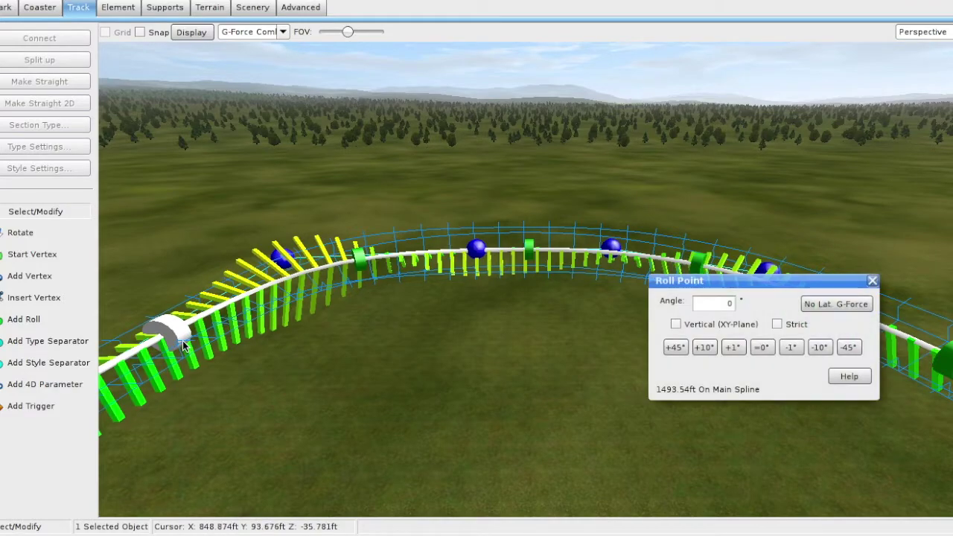
click(702, 349)
click(702, 350)
click(702, 349)
click(703, 349)
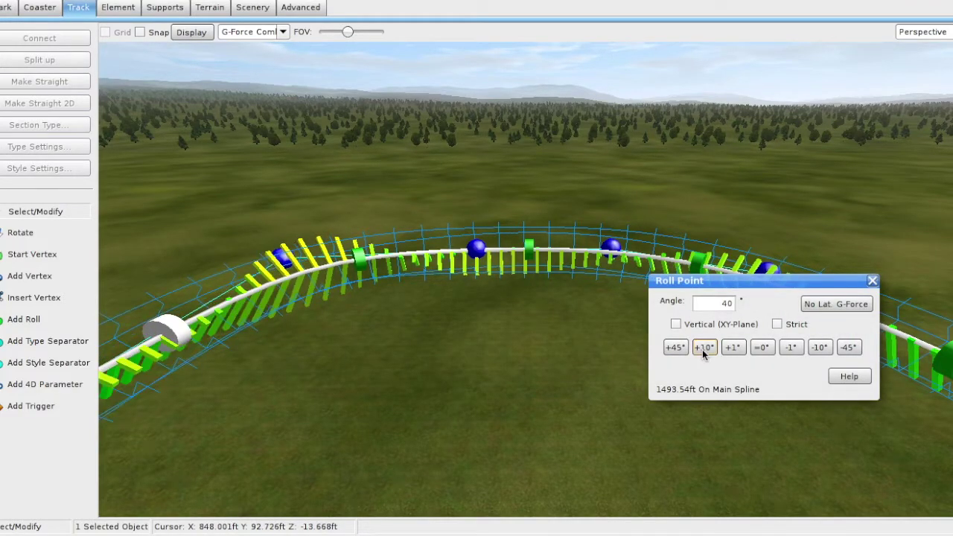
click(703, 349)
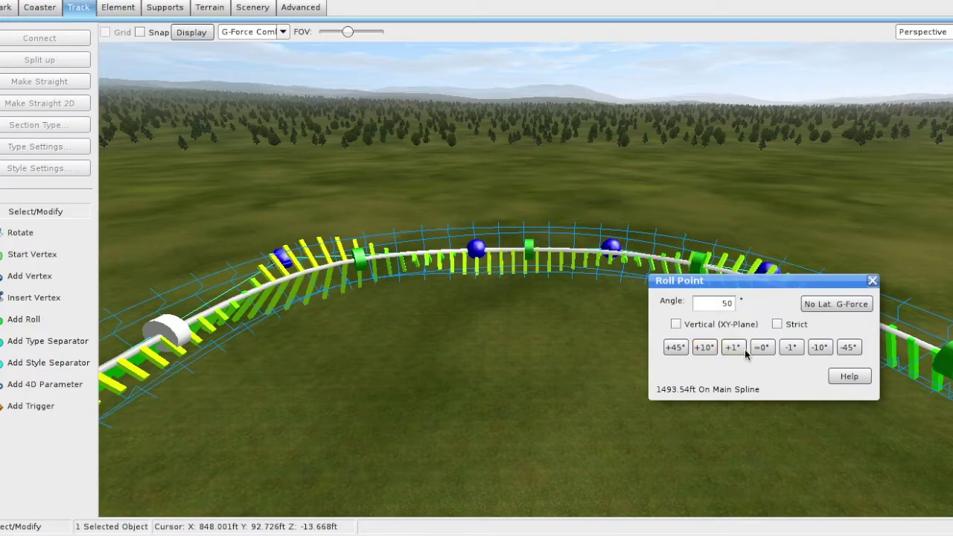
click(819, 350)
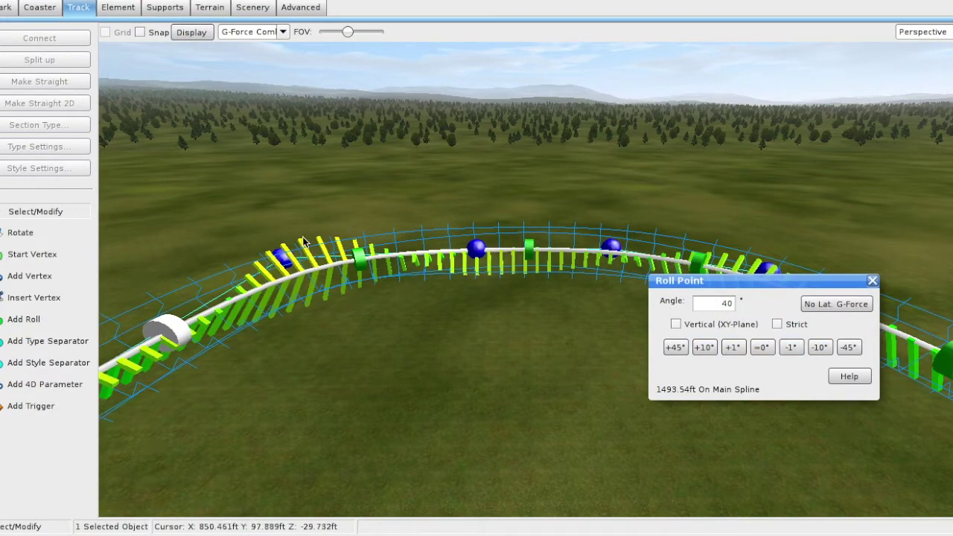
Move the roll point before the far corner onto the corner itself and set its angle to 55 degrees
click(373, 260)
drag(356, 261, 262, 290)
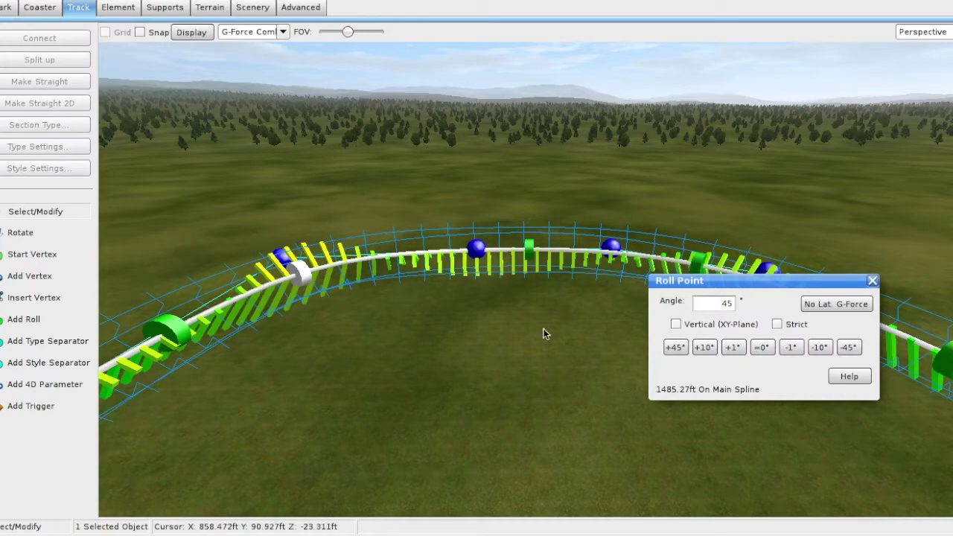
click(706, 348)
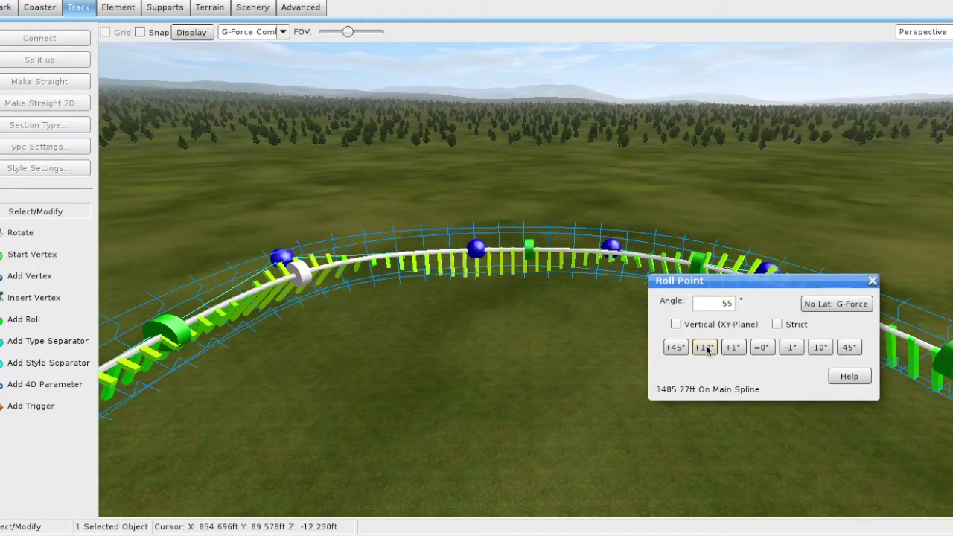
click(871, 282)
Add a roll point on the return run between the last two vertices and set its angle to 1 degree
right_drag(723, 289, 574, 332)
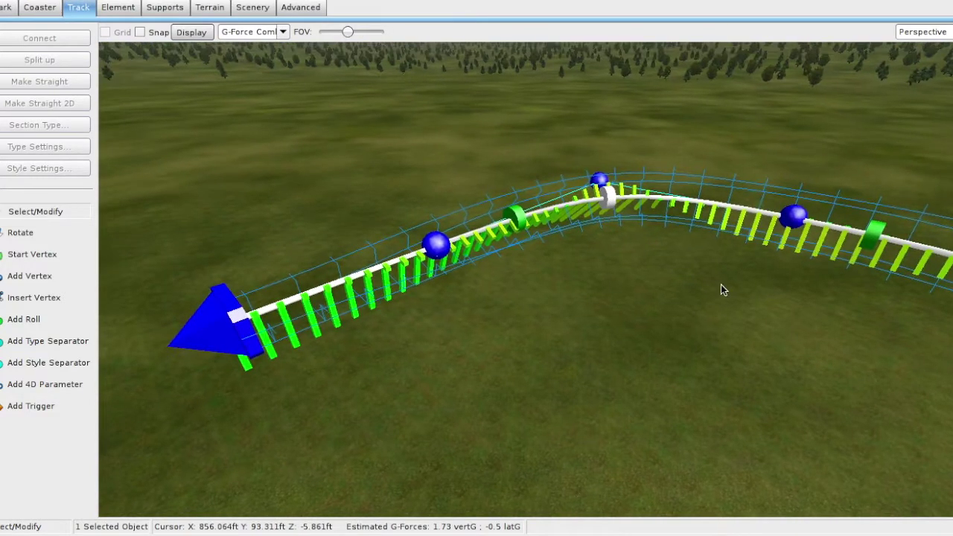
click(518, 218)
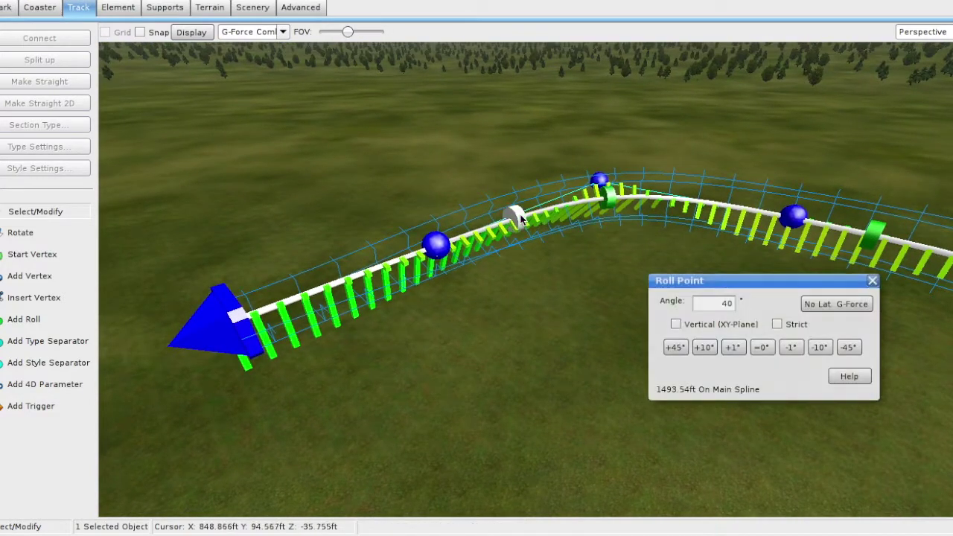
click(872, 282)
click(43, 319)
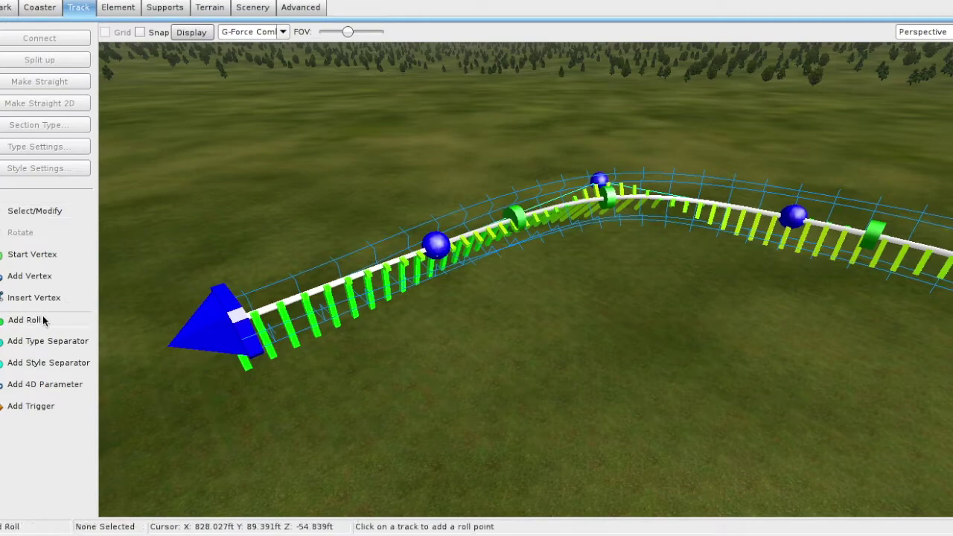
click(382, 266)
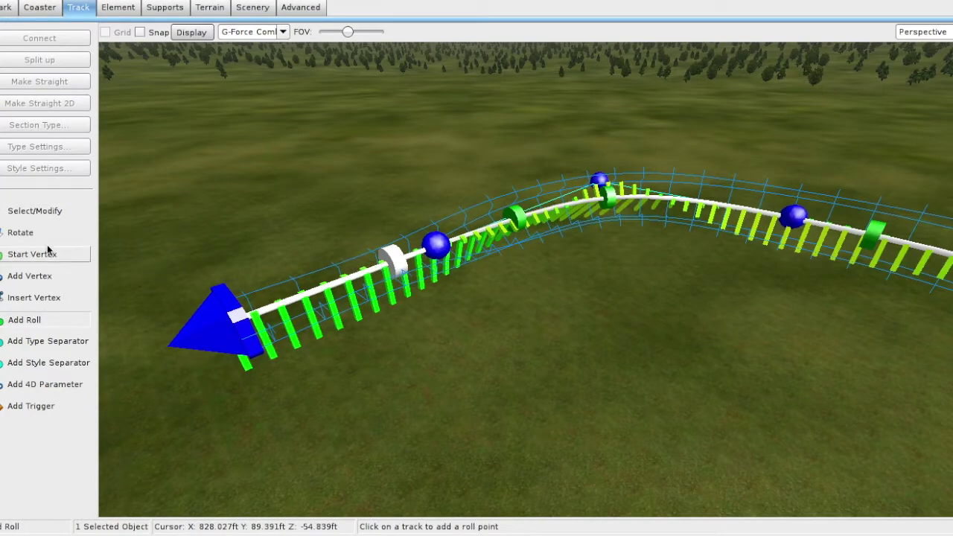
click(59, 215)
drag(390, 269, 375, 276)
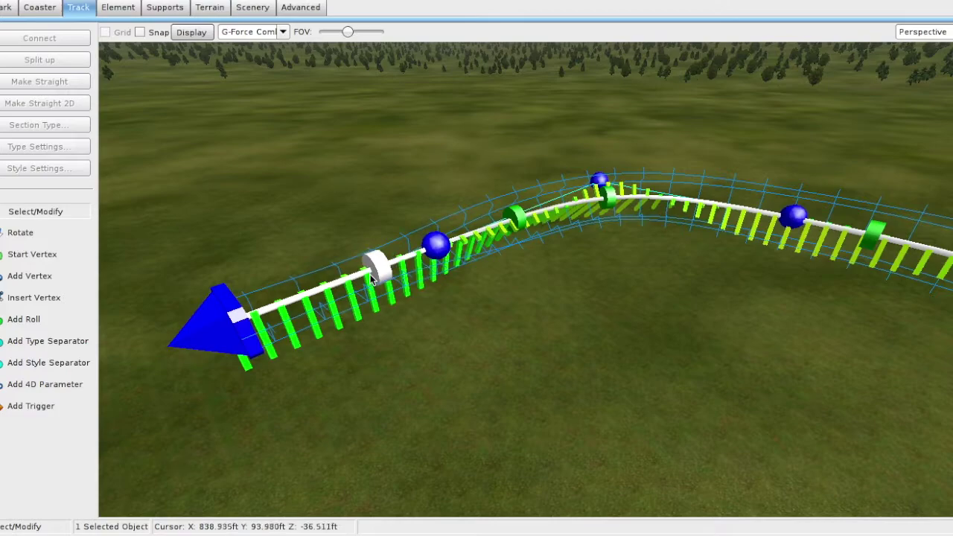
double_click(375, 277)
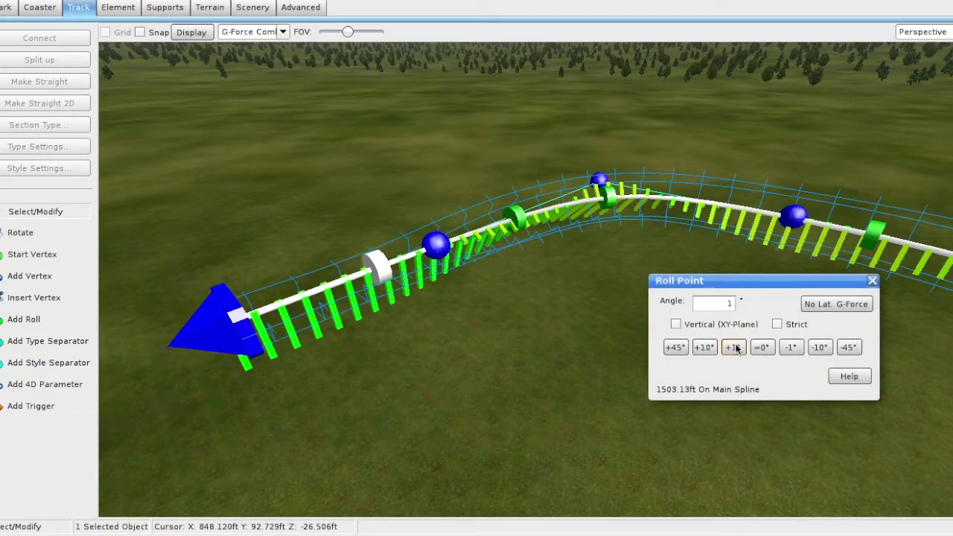
click(876, 277)
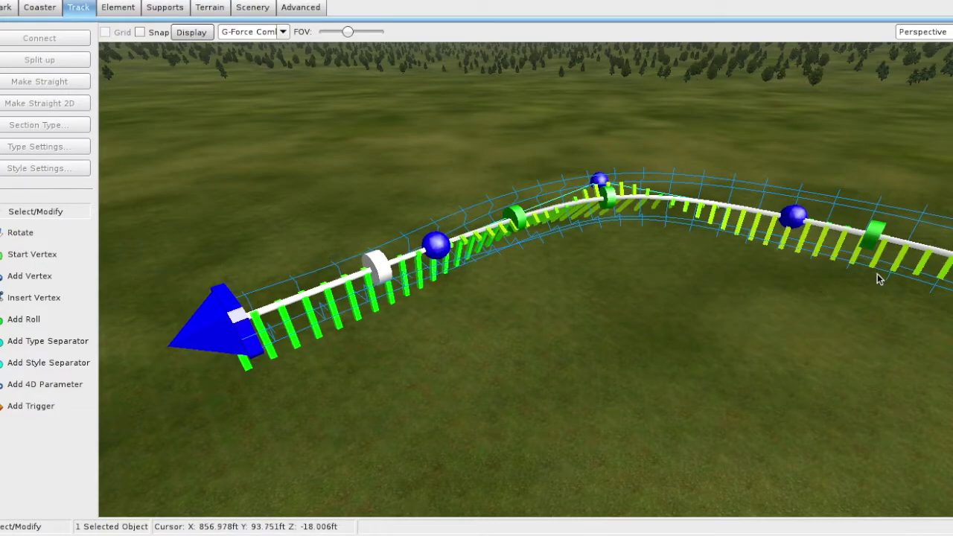
In the Back view with the G-force comb displayed, extend the track's end downward with a vertex at about X 818 ft, Y 51 ft
click(918, 32)
click(912, 73)
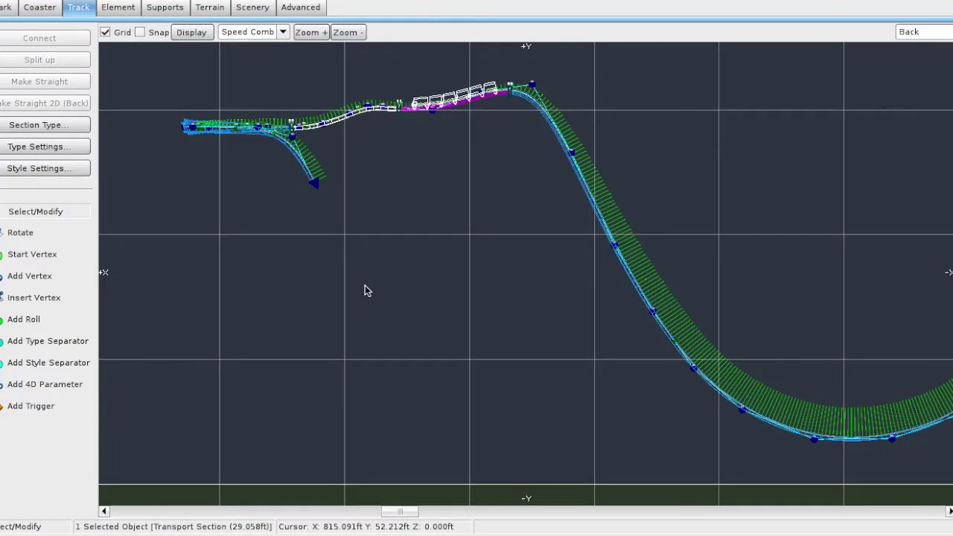
click(253, 32)
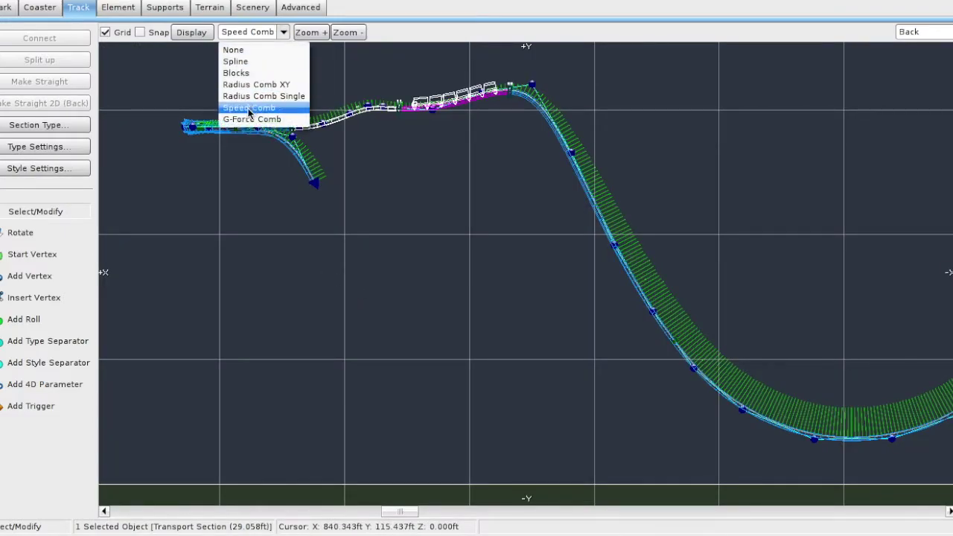
click(246, 121)
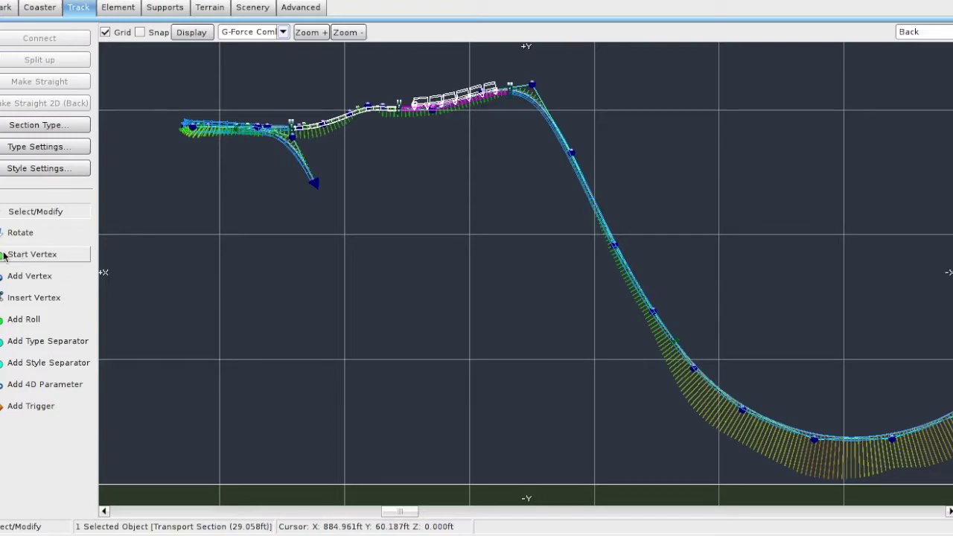
click(28, 282)
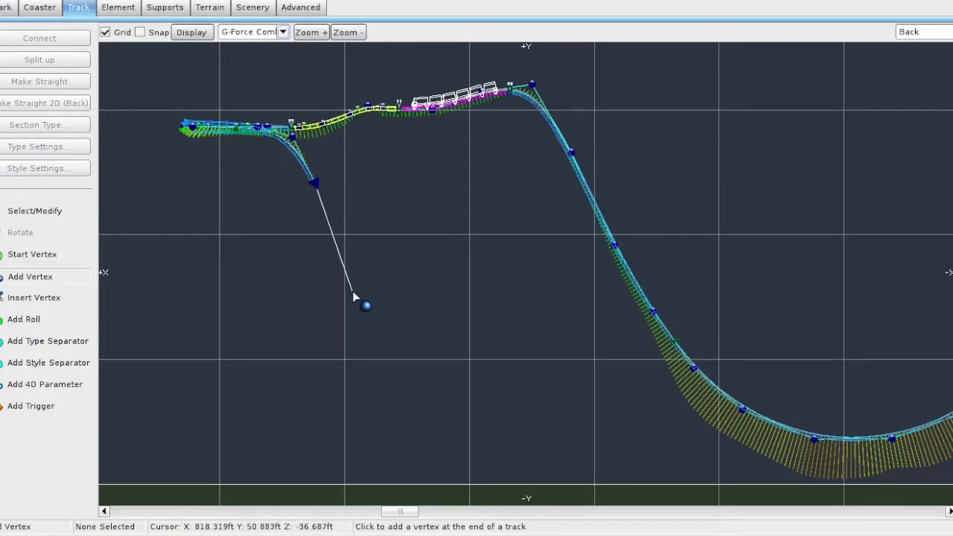
click(355, 297)
click(30, 211)
Move the new end vertex slightly lower and display the speed comb on the track
scroll(349, 213, up, 5)
scroll(449, 386, down, 2)
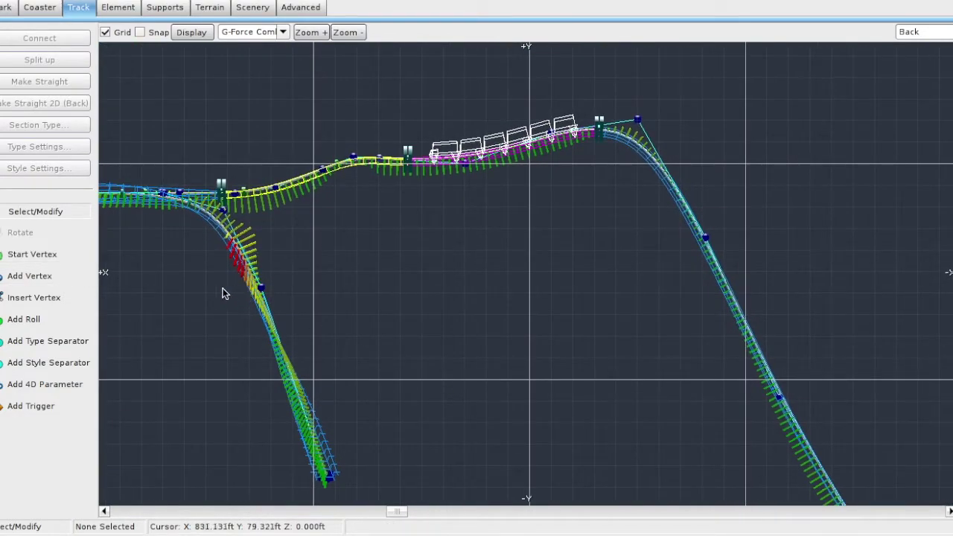
right_click(796, 169)
click(829, 256)
click(320, 457)
click(283, 32)
click(230, 113)
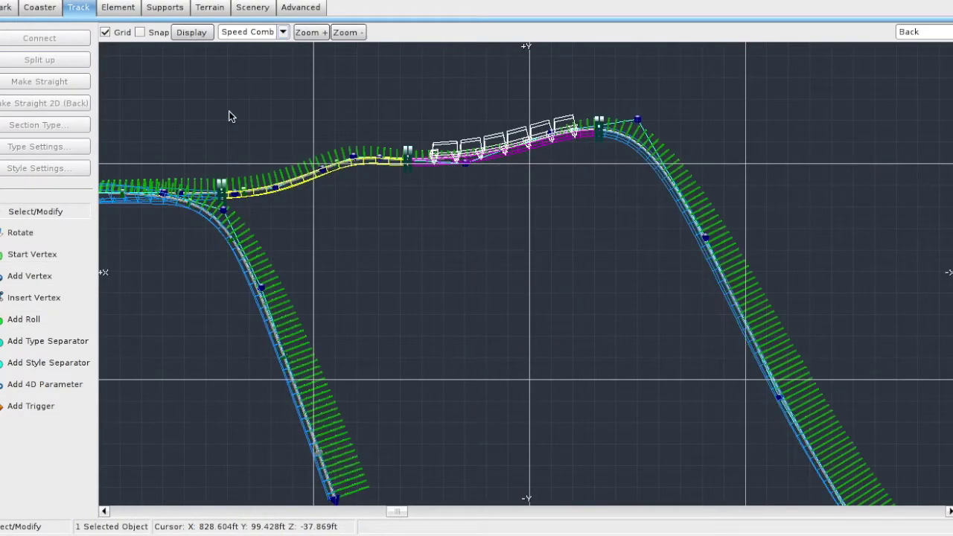
Add two type separators at the top of the new drop, one before the crest and one after it
scroll(373, 294, down, 3)
middle_drag(373, 295, 391, 355)
click(283, 33)
click(237, 88)
scroll(234, 206, up, 2)
click(49, 341)
scroll(175, 377, up, 1)
click(283, 311)
click(262, 276)
Make the section between the new separators a transport section and enter 8 in its type settings
click(17, 166)
click(593, 67)
click(48, 123)
click(59, 147)
click(293, 128)
drag(636, 109, 578, 104)
text(8)
click(579, 463)
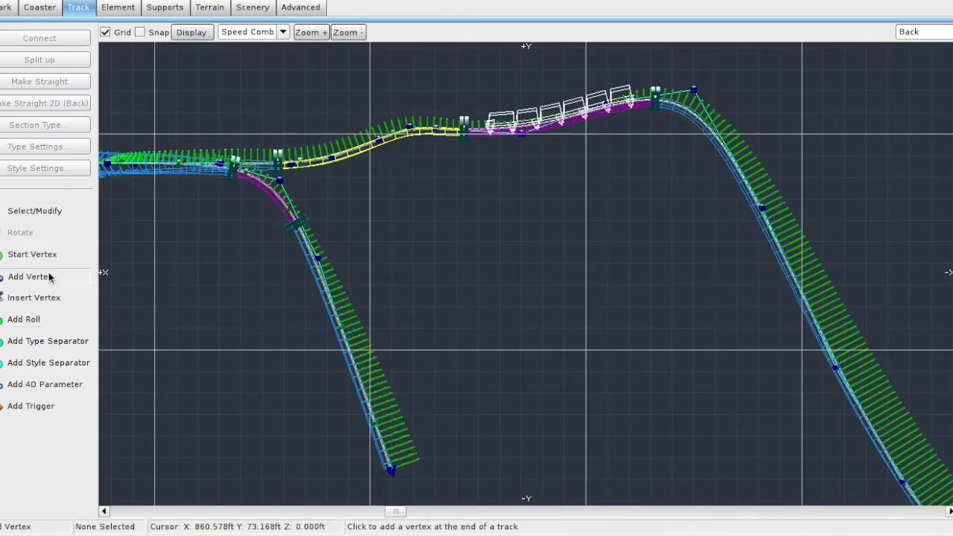
Extend the second drop with another vertex at its lower end and add a roll point on the descending track
click(49, 276)
click(385, 404)
click(41, 319)
click(351, 320)
Inspect the second drop in perspective and, seen from above, align its vertices and shift its end vertex
click(35, 213)
click(923, 31)
click(922, 46)
drag(604, 339, 523, 358)
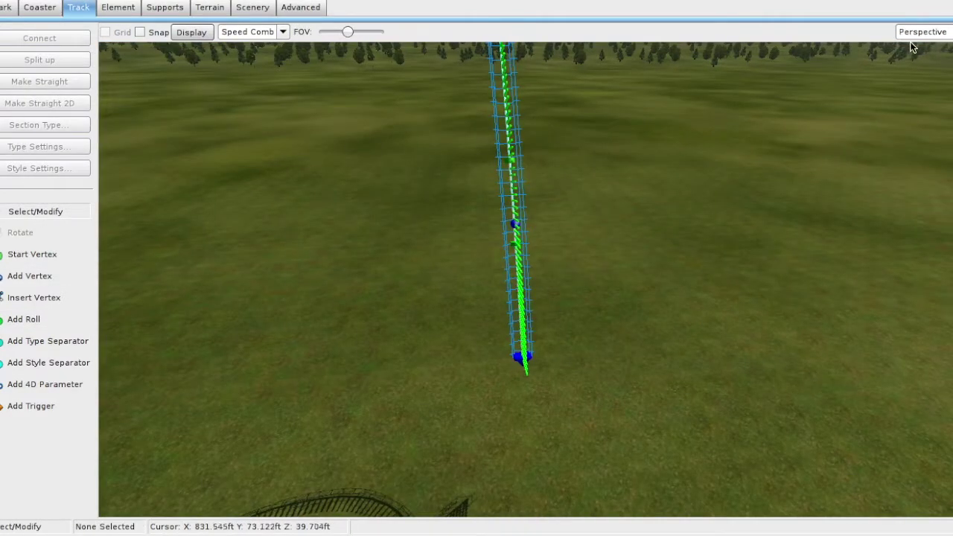
click(910, 45)
click(922, 32)
click(915, 59)
scroll(477, 207, up, 3)
drag(490, 130, 492, 125)
drag(403, 130, 405, 124)
drag(347, 129, 350, 125)
drag(245, 143, 191, 129)
Continue the track from the foot of the second drop with three level vertices placed from above
right_drag(177, 194, 376, 212)
click(37, 273)
click(204, 147)
click(128, 146)
scroll(196, 250, down, 1)
right_drag(197, 251, 398, 266)
click(148, 201)
click(35, 211)
In the Back view with the G-force comb displayed, reshape the level vertices into a smooth valley with a rising exit
click(922, 32)
click(916, 109)
scroll(598, 289, up, 4)
click(255, 31)
click(255, 119)
click(254, 35)
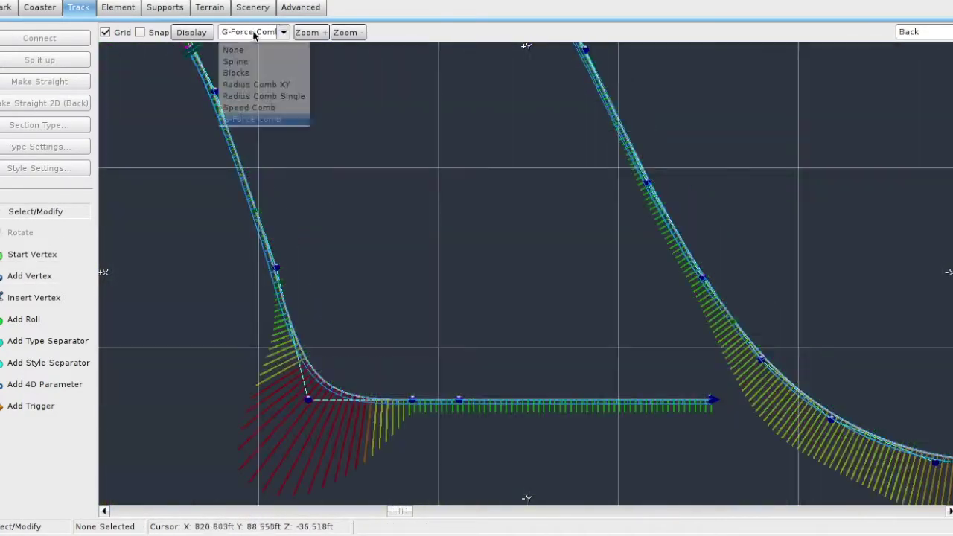
right_drag(413, 357, 417, 298)
drag(417, 341, 391, 414)
scroll(453, 372, down, 2)
drag(463, 341, 515, 326)
scroll(455, 371, down, 2)
drag(579, 300, 556, 291)
scroll(577, 342, up, 3)
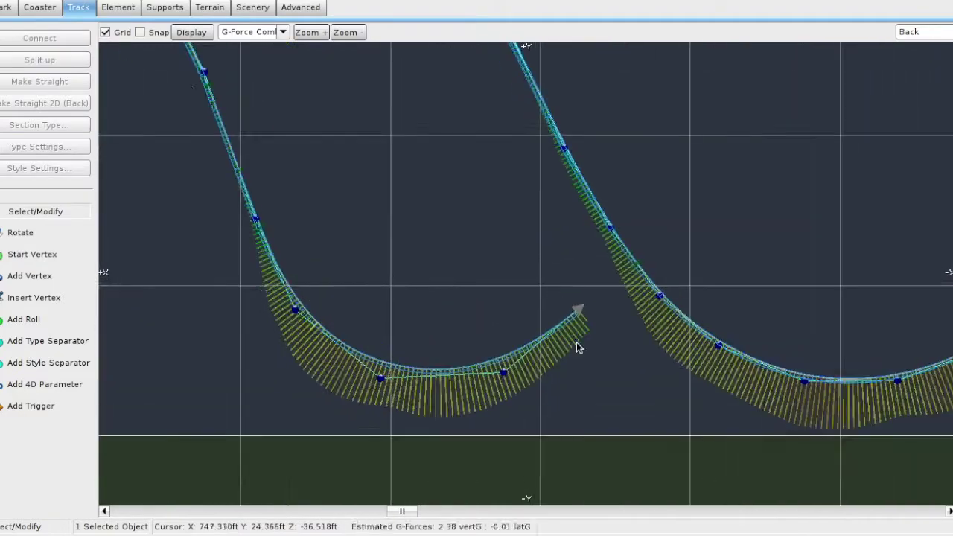
Extend the track from the valley's exit with five vertices forming a climb and hill crest, and display the speed comb
scroll(666, 217, down, 5)
right_drag(665, 217, 473, 278)
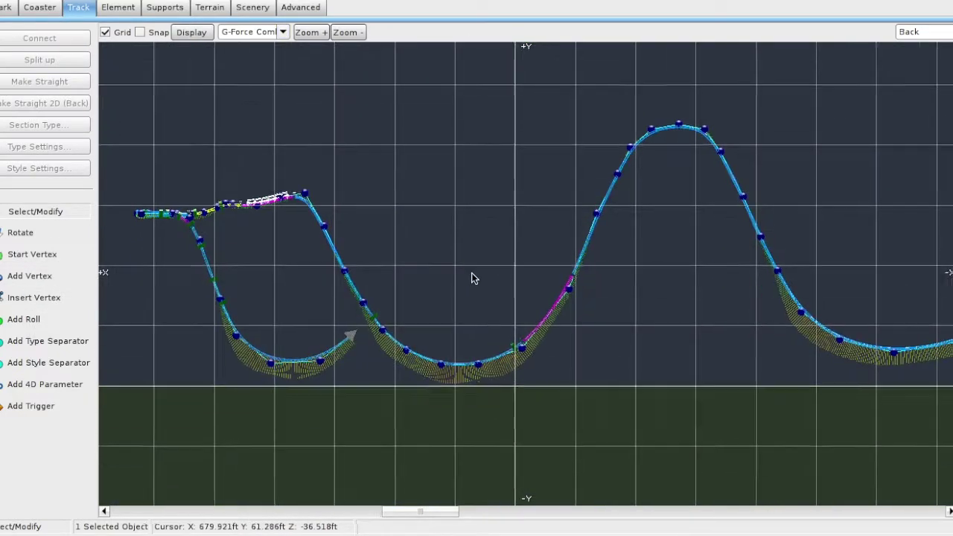
scroll(432, 313, up, 3)
right_drag(386, 351, 485, 306)
click(30, 277)
click(386, 296)
click(415, 254)
click(282, 34)
click(250, 108)
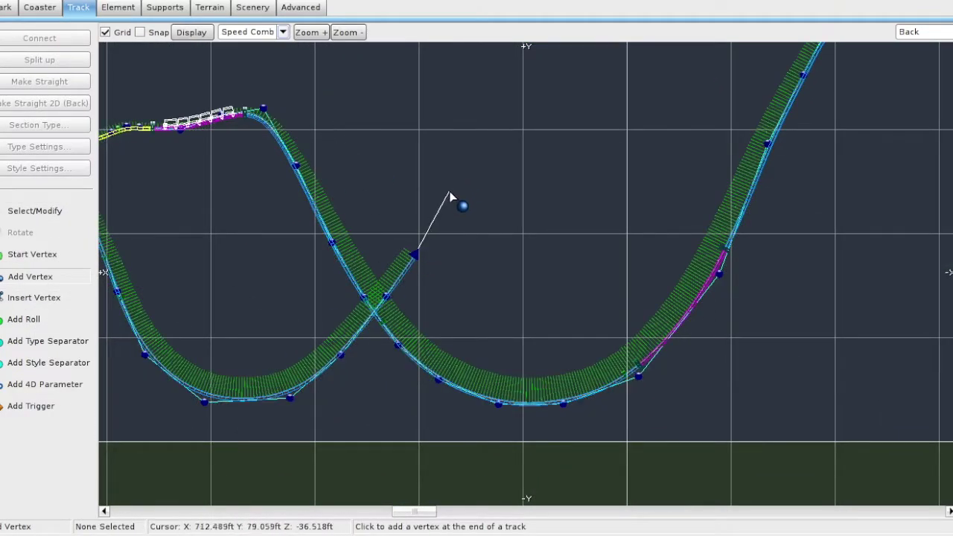
click(451, 198)
click(487, 198)
click(524, 206)
Display the G-force comb and slightly adjust the lowest vertex of the valley below the second drop
click(283, 32)
click(256, 119)
click(35, 211)
drag(205, 402, 207, 401)
right_drag(422, 325, 397, 251)
scroll(395, 249, down, 10)
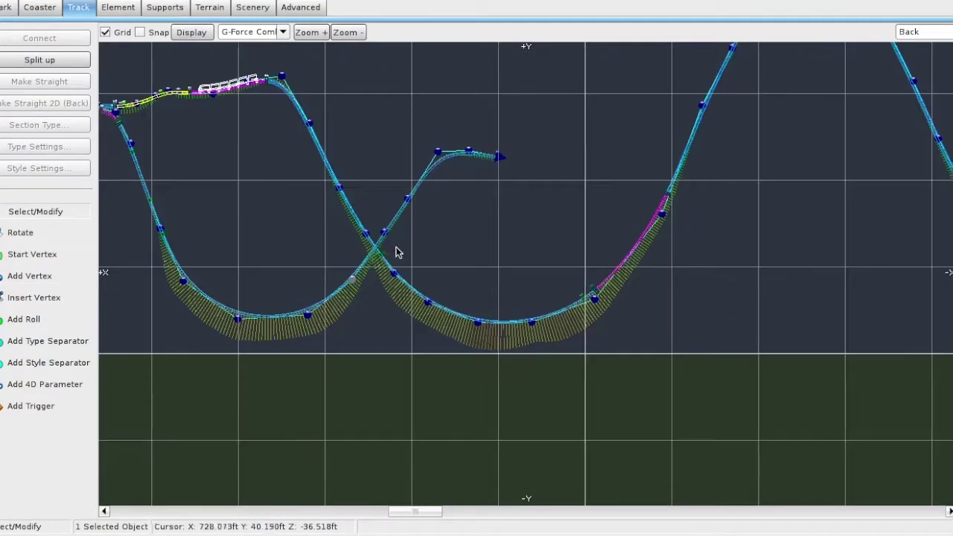
Extend the track down from the new crest through a second valley and into a climb, using the G-force comb
scroll(388, 237, up, 3)
scroll(542, 347, up, 10)
right_drag(580, 488, 639, 262)
click(283, 33)
click(250, 108)
drag(331, 324, 320, 332)
click(30, 276)
click(283, 33)
click(263, 118)
click(371, 246)
click(479, 426)
click(548, 435)
click(609, 432)
click(645, 397)
click(674, 366)
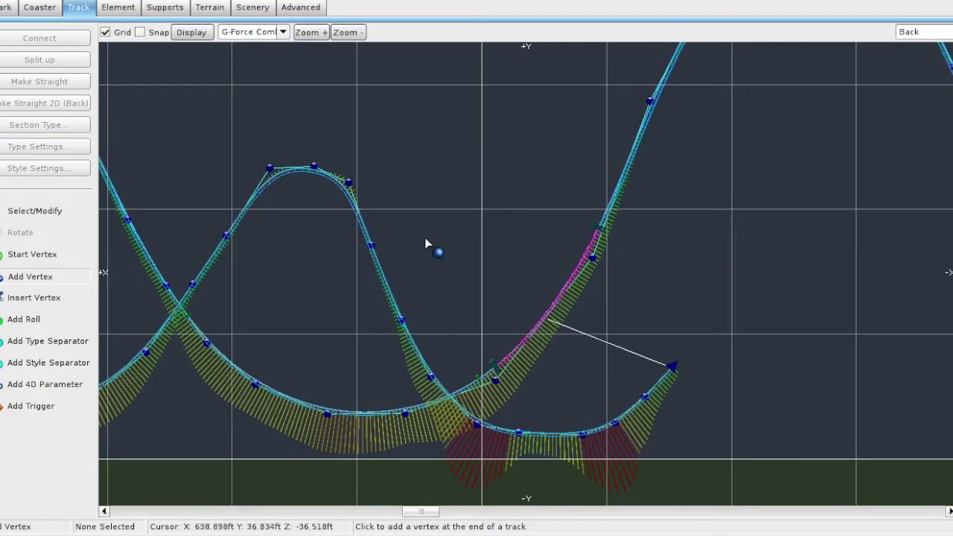
Reposition the second valley's bottom, exit and end vertices to round the curve and spread out its G-forces
click(35, 212)
drag(481, 428, 492, 420)
drag(609, 432, 621, 419)
drag(672, 368, 707, 341)
drag(622, 419, 625, 414)
drag(707, 340, 696, 337)
drag(625, 413, 657, 379)
Examine the second valley and the surrounding track with the speed comb and return to the G-force comb
click(267, 35)
click(249, 108)
right_drag(441, 403, 643, 342)
scroll(643, 343, down, 3)
right_drag(614, 288, 324, 282)
scroll(398, 257, up, 3)
right_drag(397, 258, 428, 320)
click(429, 331)
click(266, 34)
click(249, 95)
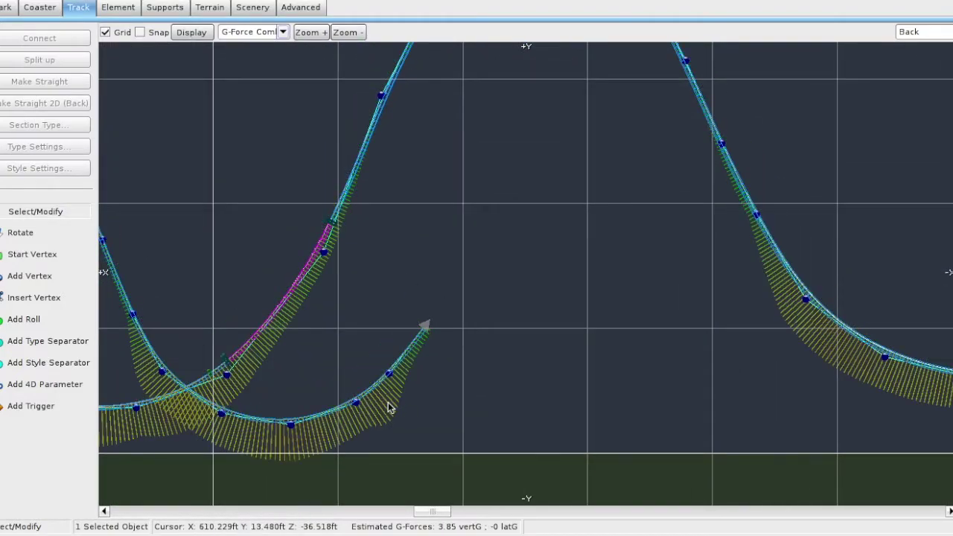
With the speed comb displayed, extend the track over a second small hill, through a third valley and into a climb
click(30, 276)
click(461, 255)
click(267, 34)
click(250, 108)
click(484, 211)
scroll(484, 213, down, 5)
click(575, 245)
scroll(609, 365, down, 4)
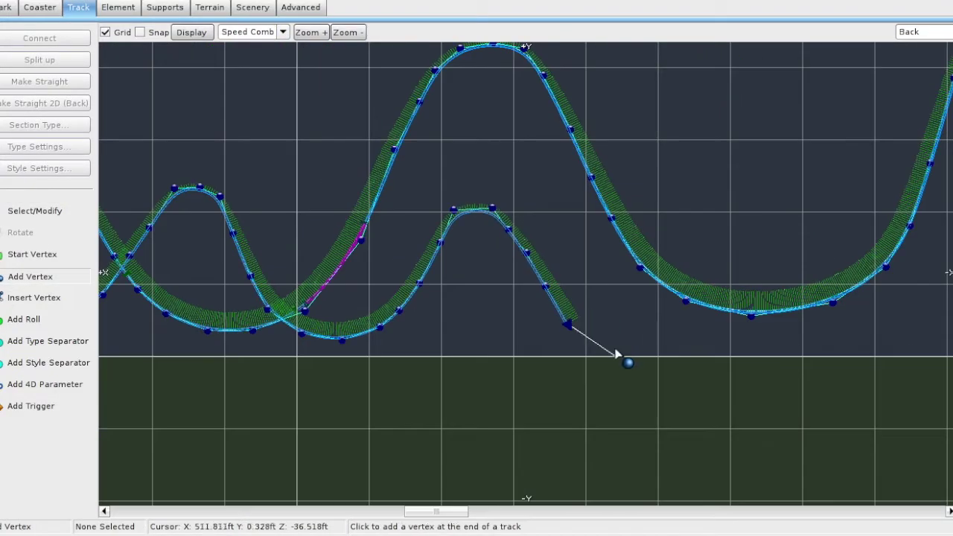
click(615, 336)
click(690, 276)
click(716, 249)
scroll(715, 250, up, 5)
Display the G-force comb and raise the third valley's bottom vertices, moving its exit vertex up and outward
click(35, 211)
scroll(536, 335, down, 10)
scroll(526, 350, up, 11)
right_drag(421, 82, 400, 189)
click(266, 35)
click(249, 96)
scroll(329, 286, down, 3)
drag(554, 352, 556, 345)
drag(664, 364, 690, 335)
drag(633, 364, 632, 357)
drag(557, 345, 558, 338)
Widen the third valley by shifting its entry vertices outward and fine-tuning its bottom and exit vertices
right_drag(606, 380, 387, 378)
scroll(432, 388, up, 2)
drag(368, 397, 367, 411)
drag(259, 371, 240, 387)
drag(209, 313, 191, 315)
drag(171, 245, 157, 245)
drag(238, 385, 245, 387)
mouse_move(451, 363)
mouse_down()
mouse_move(447, 370)
mouse_move(462, 368)
mouse_up()
click(557, 245)
drag(572, 236, 548, 233)
With the speed comb displayed, extend the track up to a third small hill, across its crest and into the descent
scroll(549, 234, down, 2)
click(283, 32)
click(251, 82)
scroll(522, 266, down, 7)
right_drag(337, 354, 278, 372)
click(33, 277)
right_drag(478, 263, 364, 274)
click(365, 274)
scroll(449, 244, up, 7)
click(208, 359)
click(242, 361)
click(257, 389)
click(284, 430)
Continue the track from the third hill down through a fourth valley and up to a fourth hill crest
right_drag(179, 373, 179, 207)
click(332, 375)
click(598, 317)
click(609, 280)
click(627, 217)
click(656, 215)
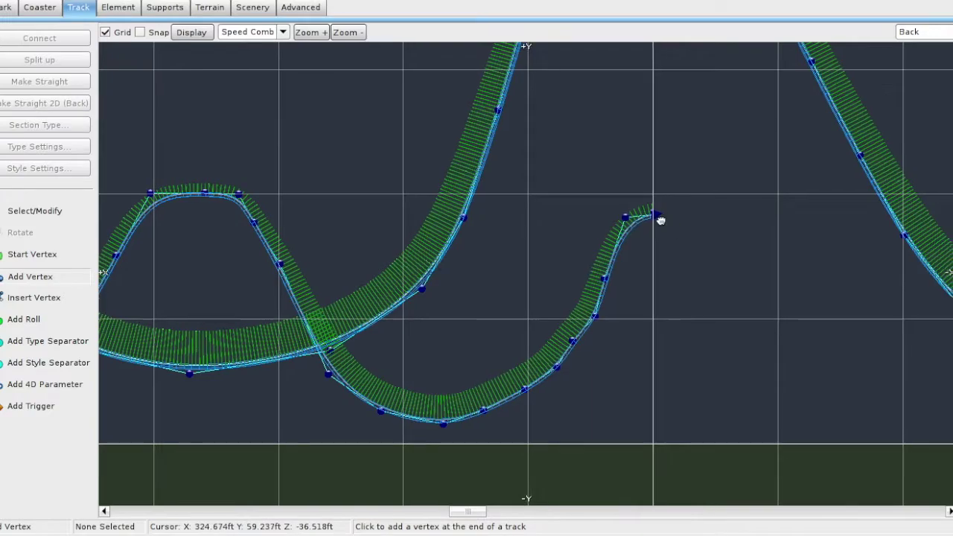
Extend the track down from the fourth hill through a fifth valley and onto the next crest
right_drag(658, 219, 301, 109)
click(347, 105)
click(374, 146)
click(407, 200)
click(35, 211)
scroll(463, 288, up, 7)
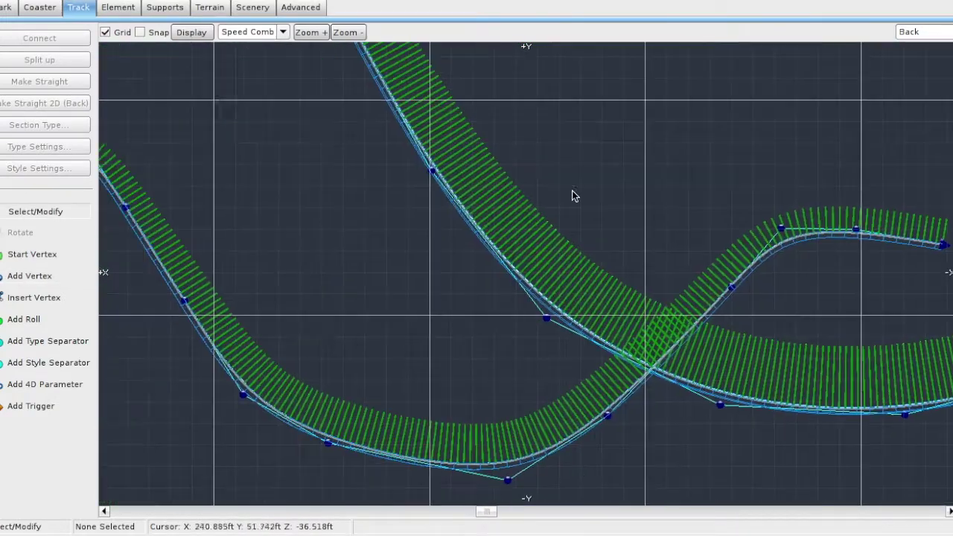
Show the G-force comb and shift the two vertices on the third small hill's descent back toward the hill
click(282, 32)
click(252, 70)
scroll(573, 196, down, 3)
right_drag(581, 347, 610, 370)
drag(400, 254, 384, 261)
drag(444, 344, 421, 351)
Smooth the fourth valley by deleting an excess vertex at its bottom and one on its exit climb, moving the neighbouring bottom vertex over
click(539, 386)
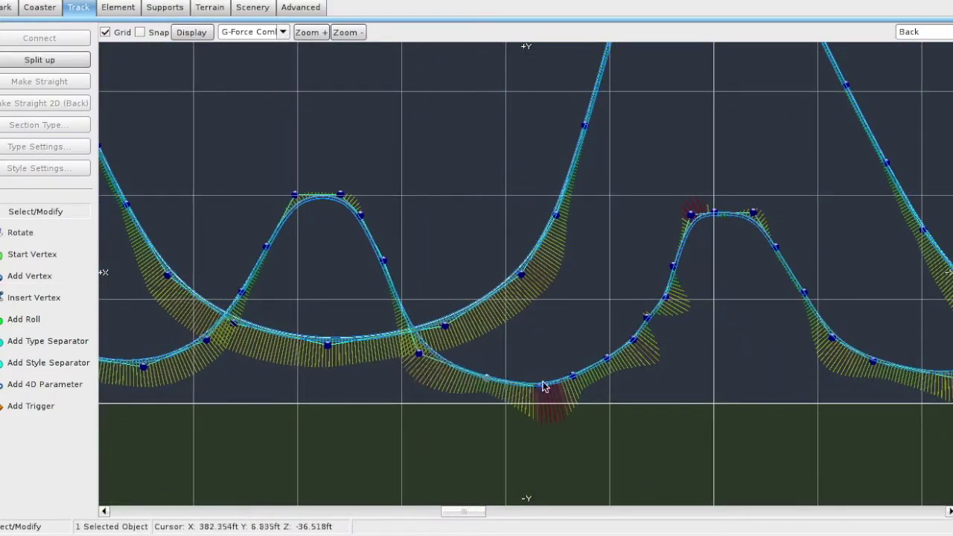
key(Delete)
drag(573, 375, 546, 374)
click(665, 296)
key(Delete)
Round off the fourth small hill by deleting its first crest vertex and repositioning the crest exit and descent vertices
click(283, 32)
click(252, 82)
right_drag(552, 242, 505, 254)
click(254, 36)
click(252, 71)
scroll(490, 217, up, 1)
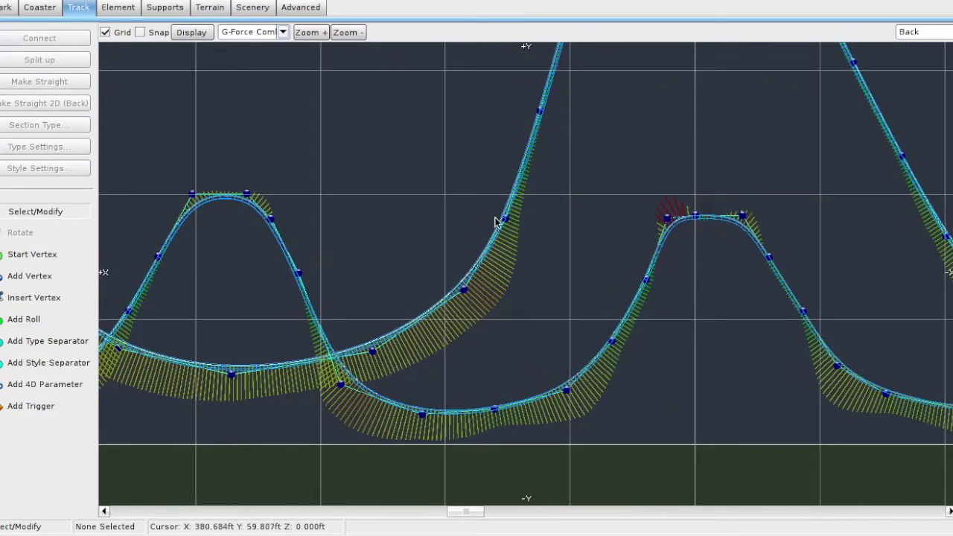
right_drag(489, 217, 382, 212)
click(560, 211)
key(Delete)
drag(635, 210, 643, 212)
drag(662, 251, 673, 249)
drag(635, 348, 628, 338)
drag(704, 405, 675, 410)
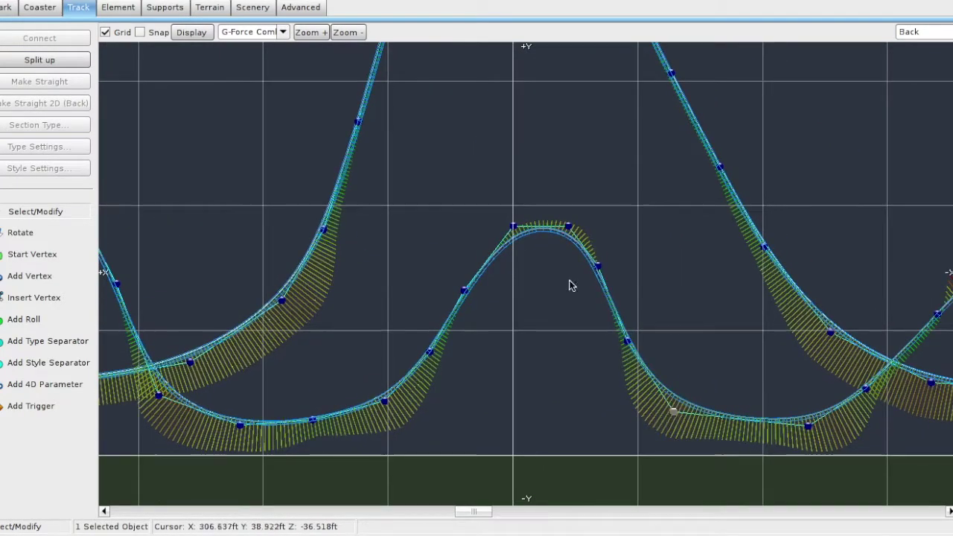
Extend the track down from the fifth small hill's crest and level it off into a short straight
click(283, 32)
click(251, 82)
right_drag(616, 342, 480, 342)
click(29, 276)
click(463, 462)
right_drag(463, 463, 402, 354)
click(473, 398)
click(528, 394)
scroll(575, 396, down, 2)
click(56, 212)
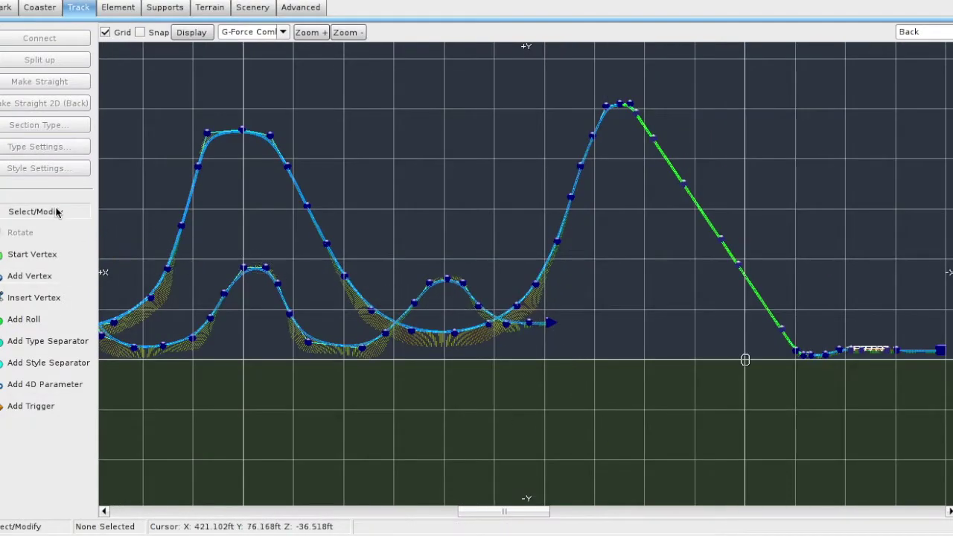
Show the speed comb and add type separators on the fifth small hill's crest and its descent
scroll(343, 321, up, 3)
click(283, 32)
click(253, 107)
scroll(444, 438, down, 3)
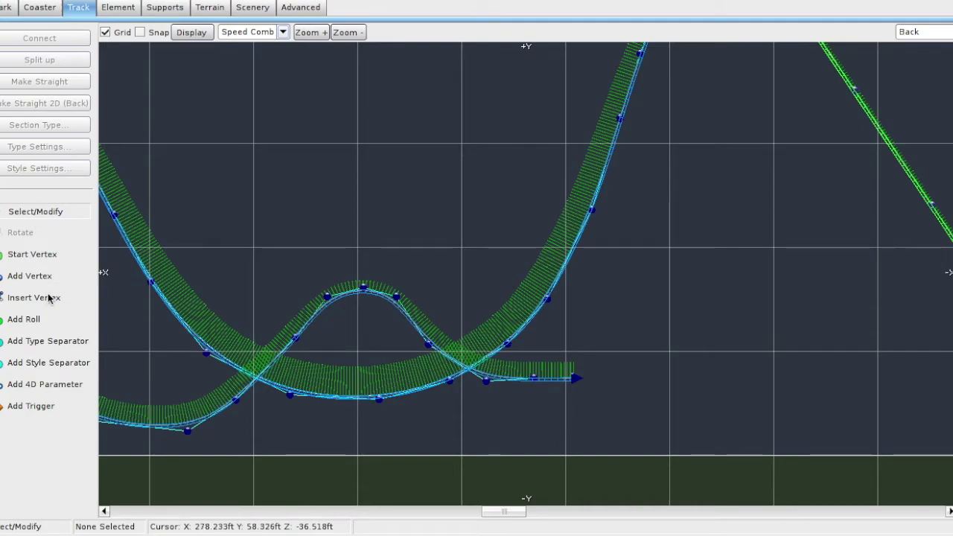
click(43, 345)
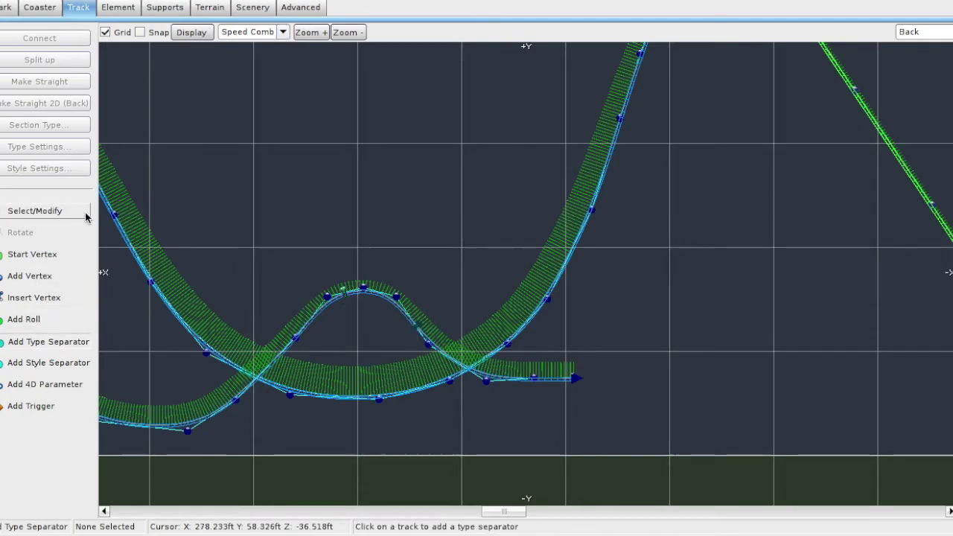
click(86, 214)
Turn the segment between the new separators on the fifth small hill into a brake section and adjust its settings
double_click(402, 312)
click(59, 122)
click(111, 194)
click(591, 68)
double_click(406, 311)
click(638, 109)
click(318, 127)
click(578, 462)
In the top view, extend the track past the level straight with three vertices forming a first sideways bend
scroll(364, 325, up, 2)
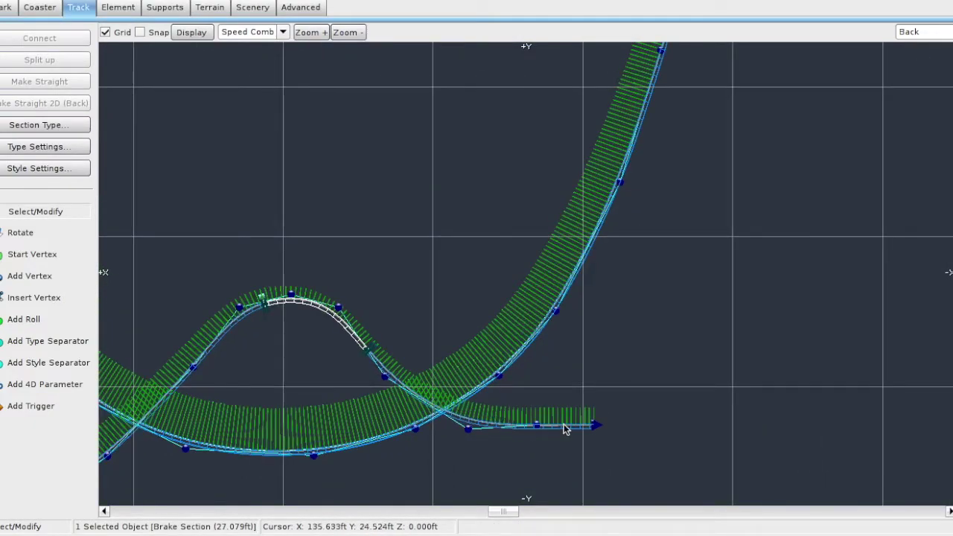
scroll(563, 430, down, 1)
scroll(158, 244, down, 1)
scroll(479, 223, down, 1)
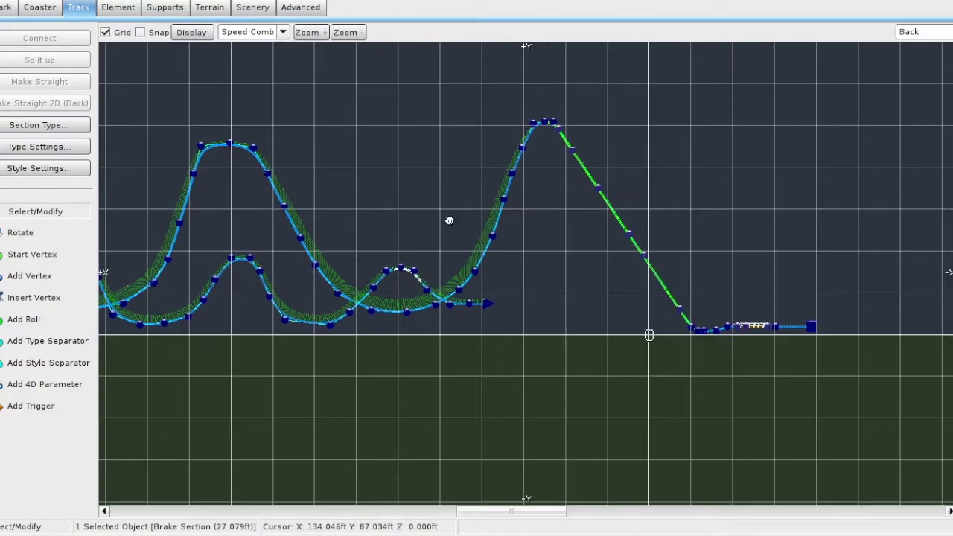
scroll(355, 213, up, 4)
click(916, 32)
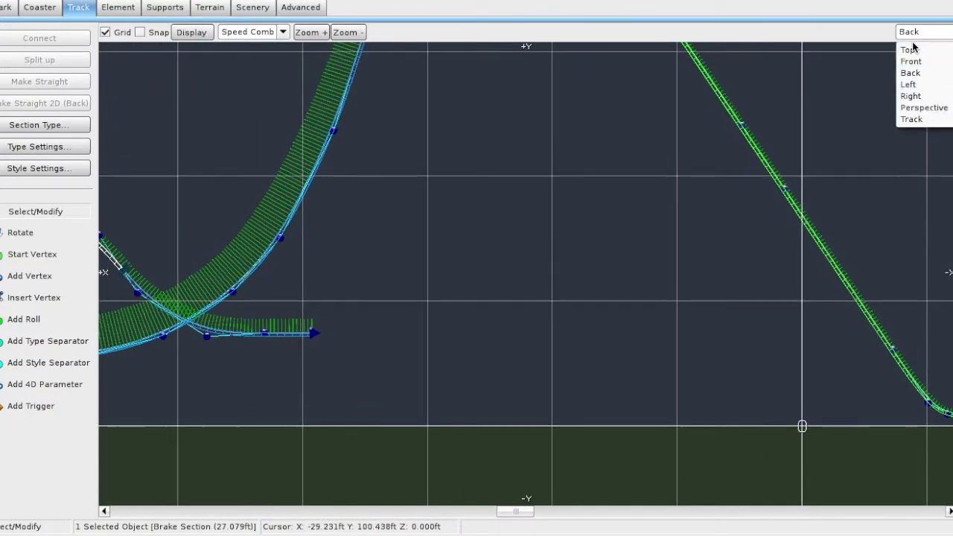
click(905, 46)
right_drag(509, 175, 579, 244)
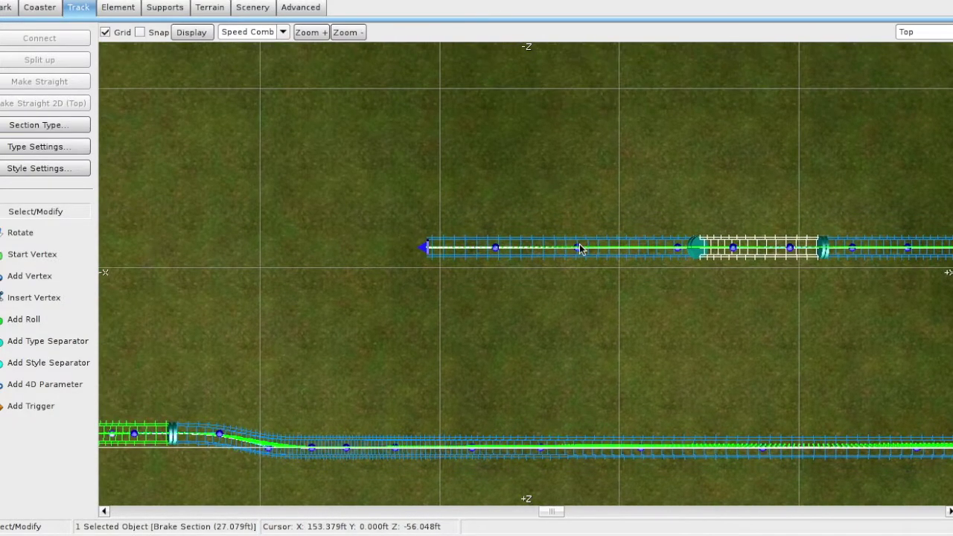
click(13, 277)
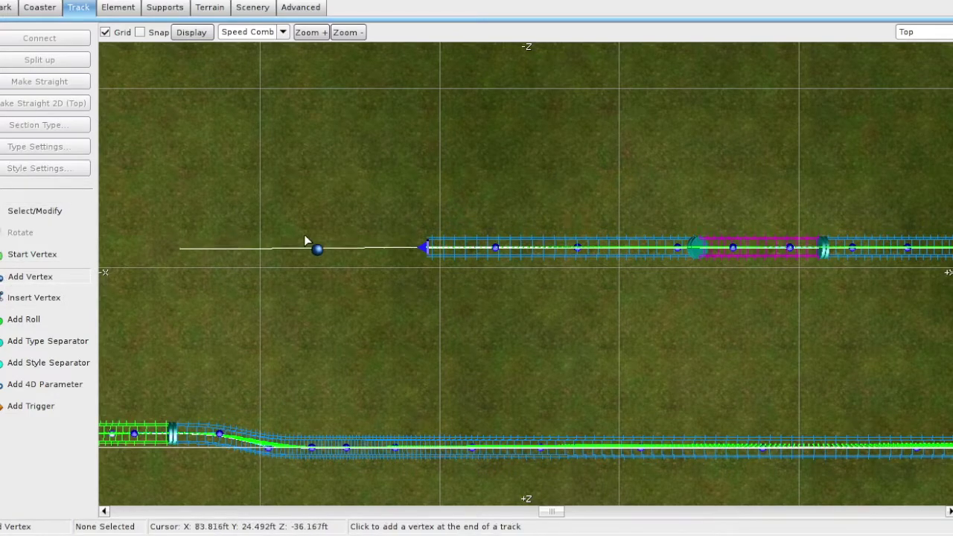
click(358, 233)
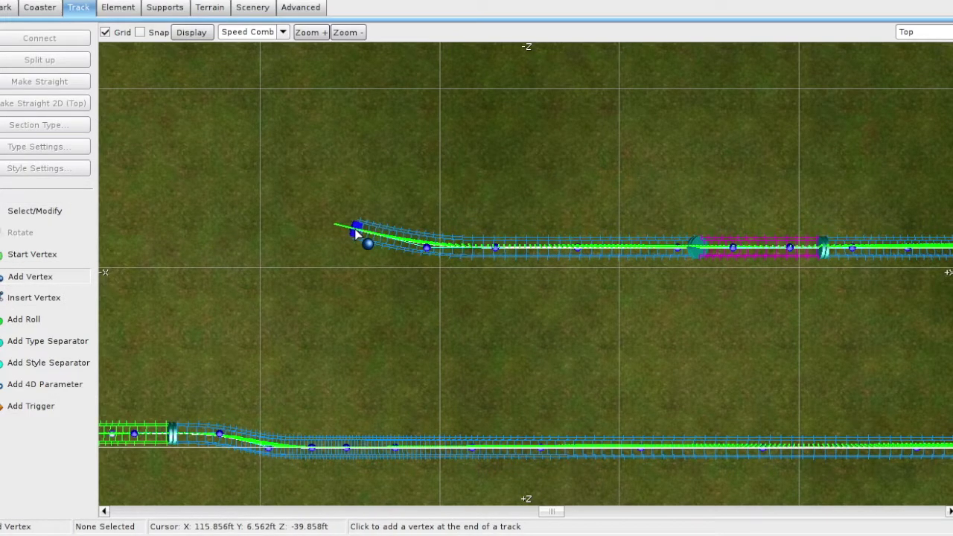
click(299, 212)
click(234, 238)
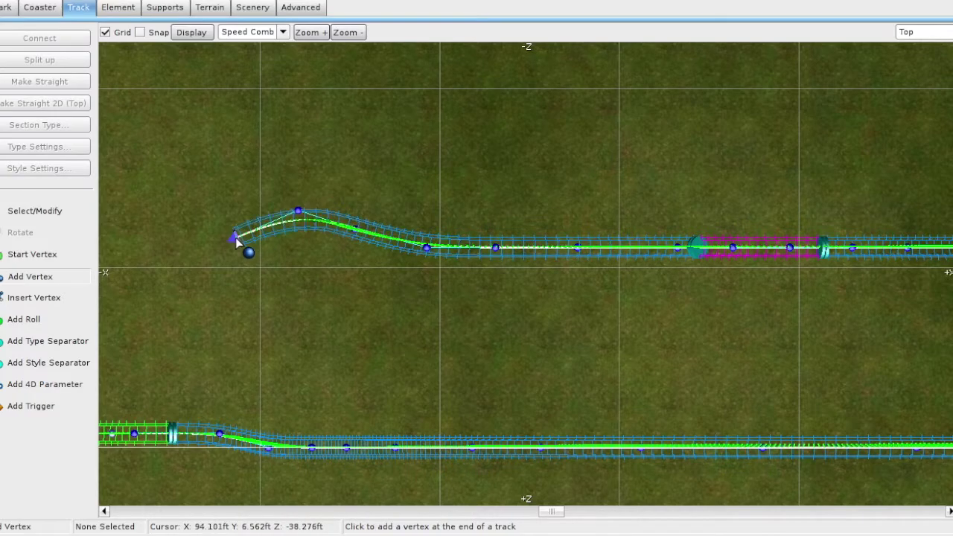
Continue the track with an opposite bend and a second swerve back, ending roughly parallel to the lift section
click(185, 267)
right_drag(185, 268, 323, 268)
click(228, 242)
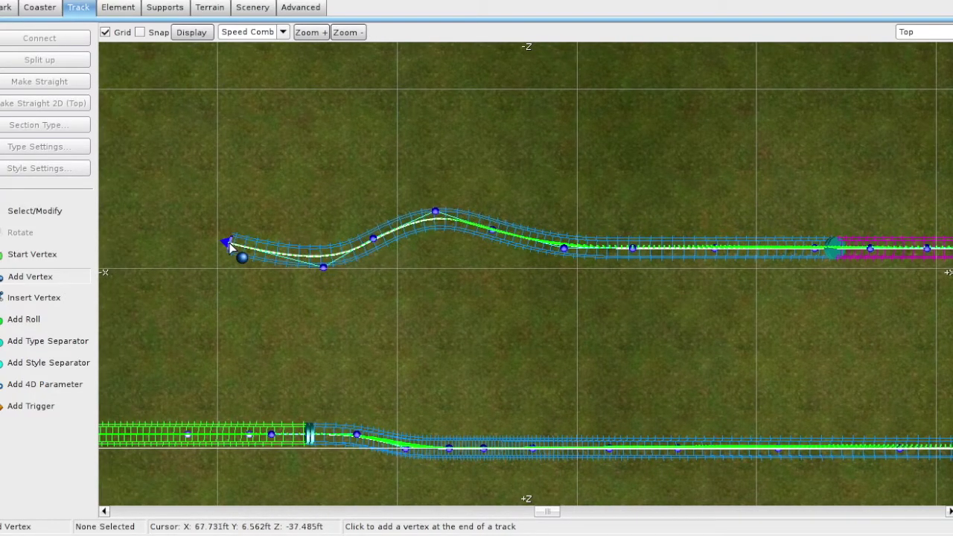
click(174, 217)
right_drag(175, 217, 377, 217)
click(260, 225)
right_drag(214, 230, 334, 234)
scroll(334, 234, down, 3)
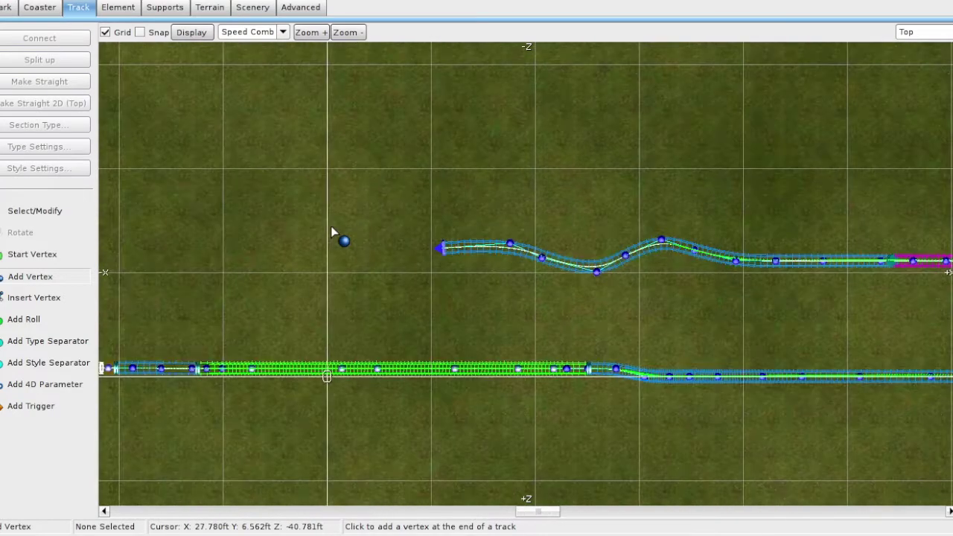
Examine the new S-curve section in perspective with the speed comb and the G-force comb
click(924, 31)
click(918, 111)
key(w)
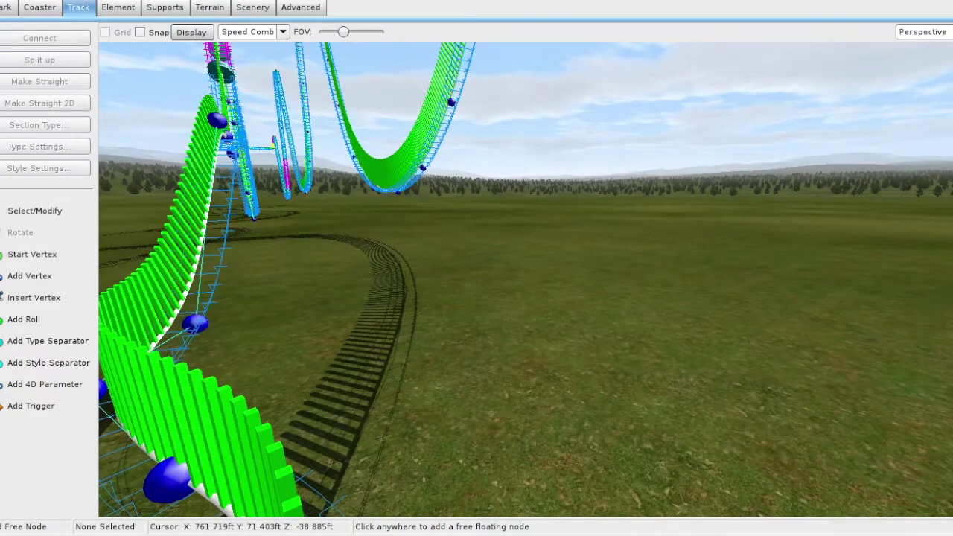
key(s)
key(a)
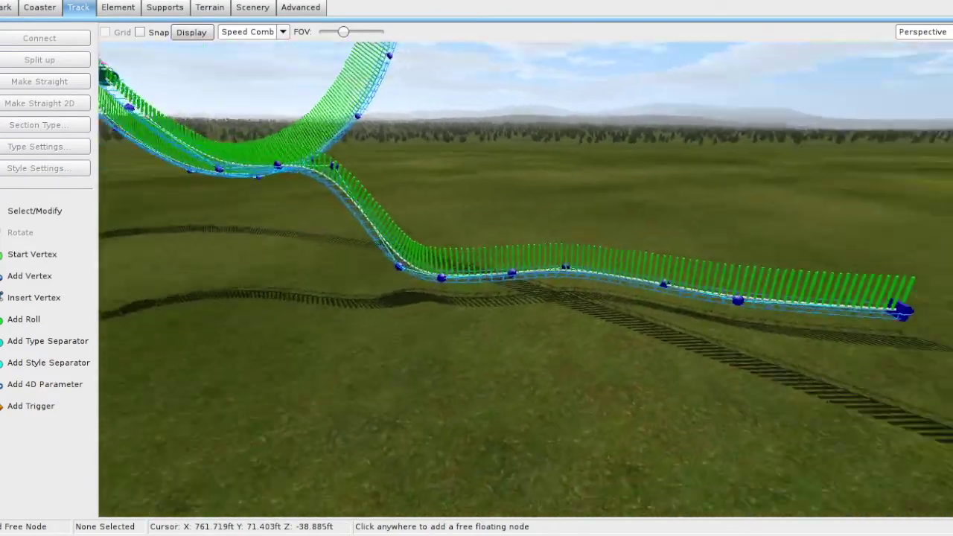
key(w)
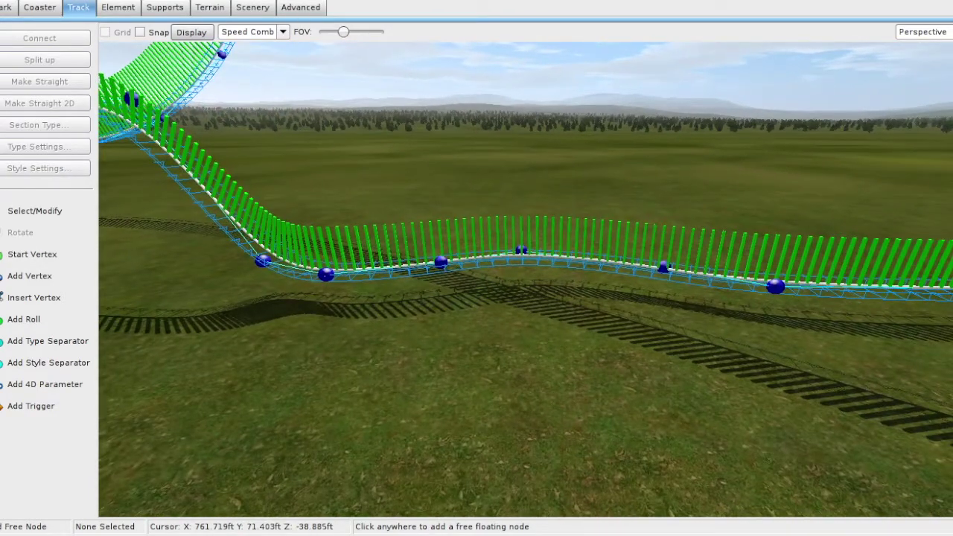
click(256, 30)
click(254, 116)
key(a)
right_drag(307, 218, 444, 217)
key(d)
right_drag(253, 226, 142, 222)
click(8, 211)
right_drag(228, 194, 257, 183)
key(w)
key(w)
key(a)
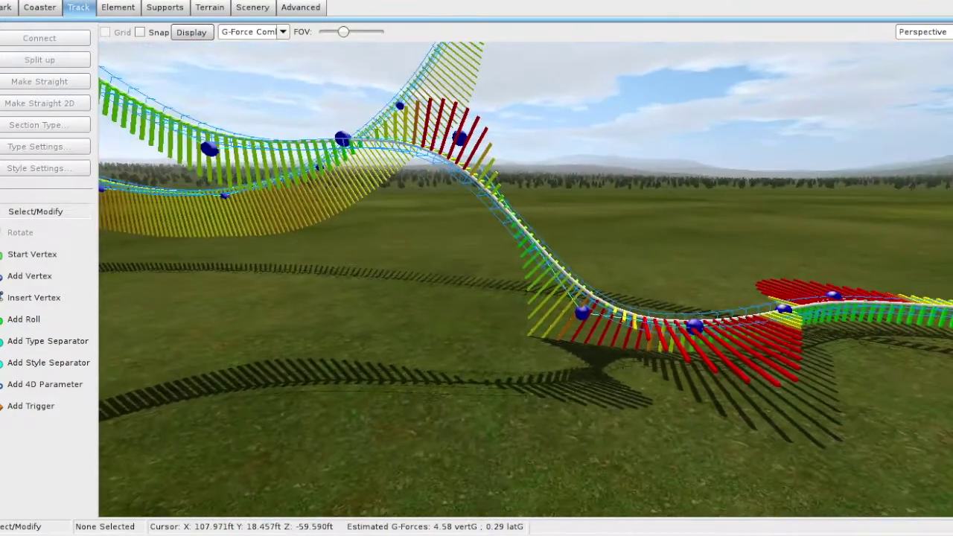
Lower the first bend's outer vertex to ease the G-forces at the top of the drop and check the speed comb
drag(460, 138, 436, 182)
mouse_move(409, 188)
right_down()
mouse_move(402, 196)
mouse_move(275, 108)
mouse_move(473, 261)
mouse_move(410, 194)
right_up()
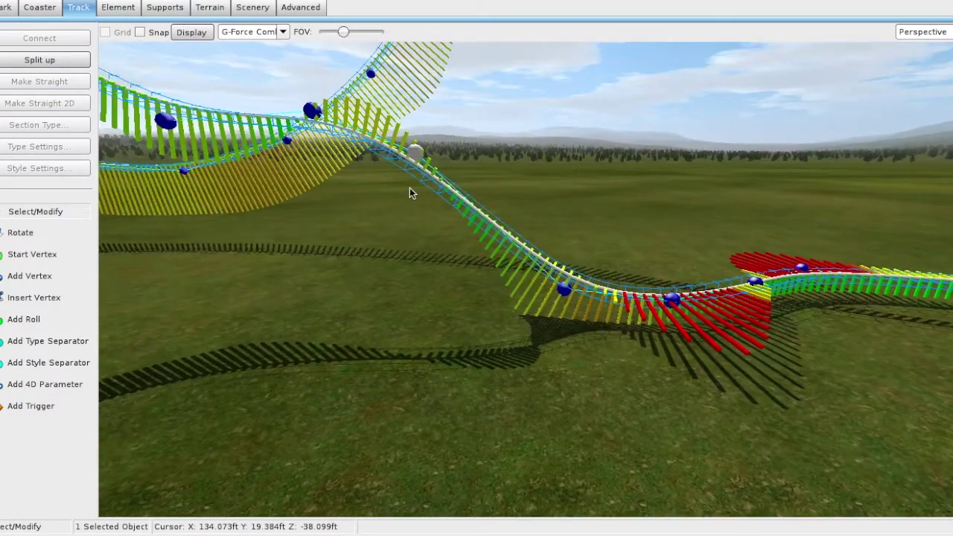
click(234, 31)
click(236, 106)
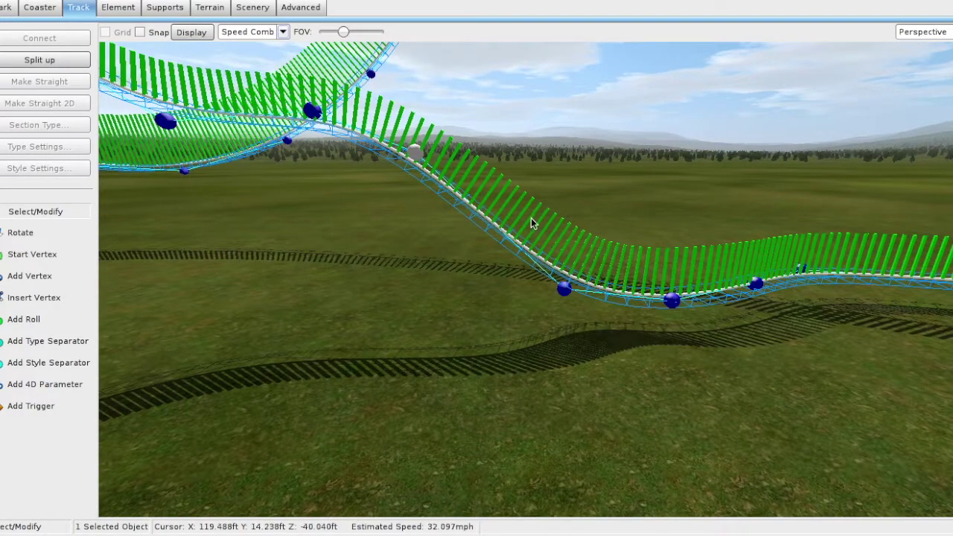
right_drag(442, 200, 442, 200)
scroll(442, 199, down, 1)
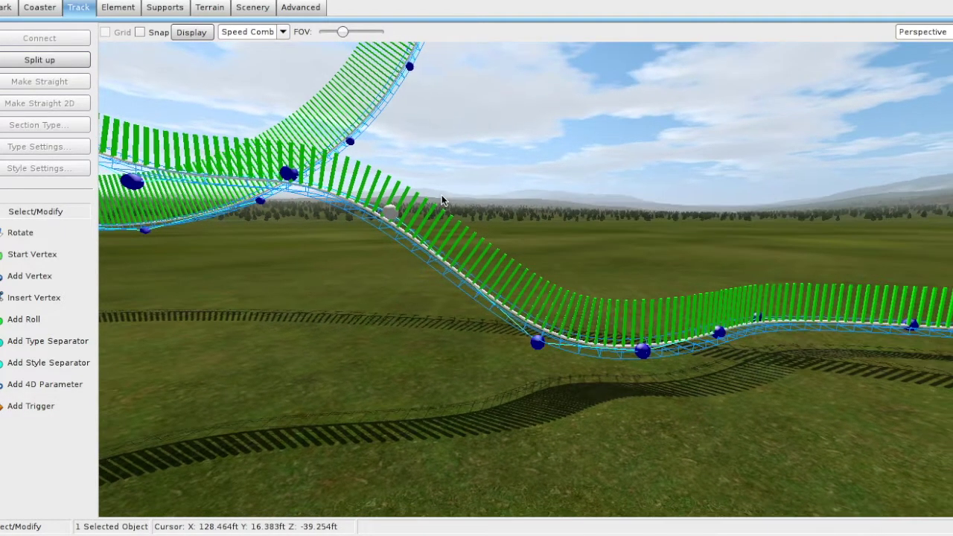
scroll(442, 199, down, 2)
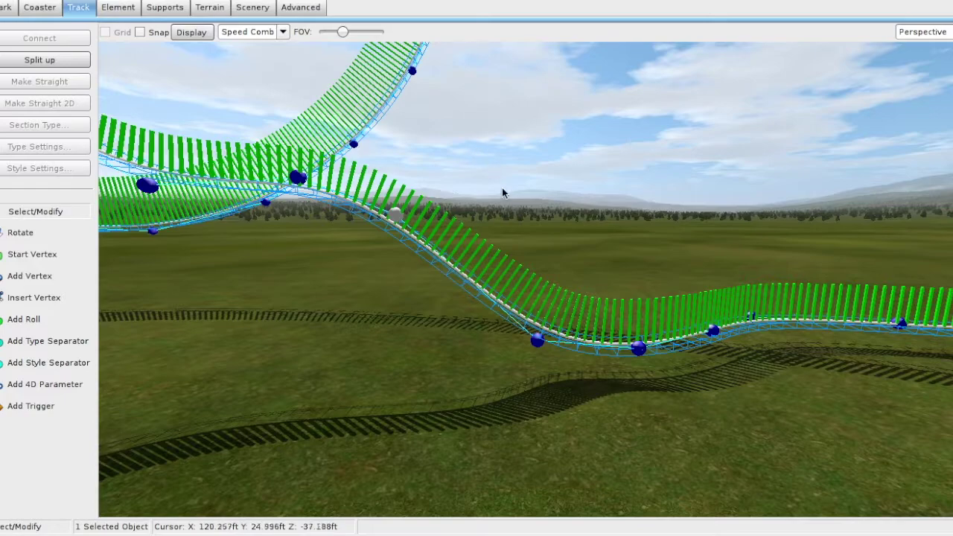
In the back view, realign the S-curve's vertices through to the track end into a level run about 18 ft high
right_drag(442, 199, 477, 193)
key(F5)
drag(377, 354, 380, 345)
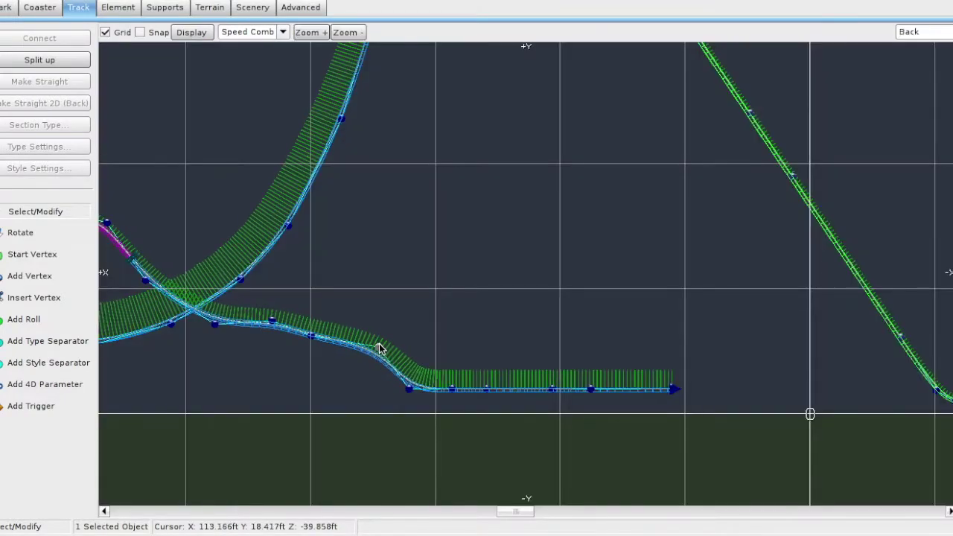
drag(410, 393, 429, 351)
drag(448, 392, 478, 351)
drag(487, 389, 517, 343)
drag(554, 388, 623, 345)
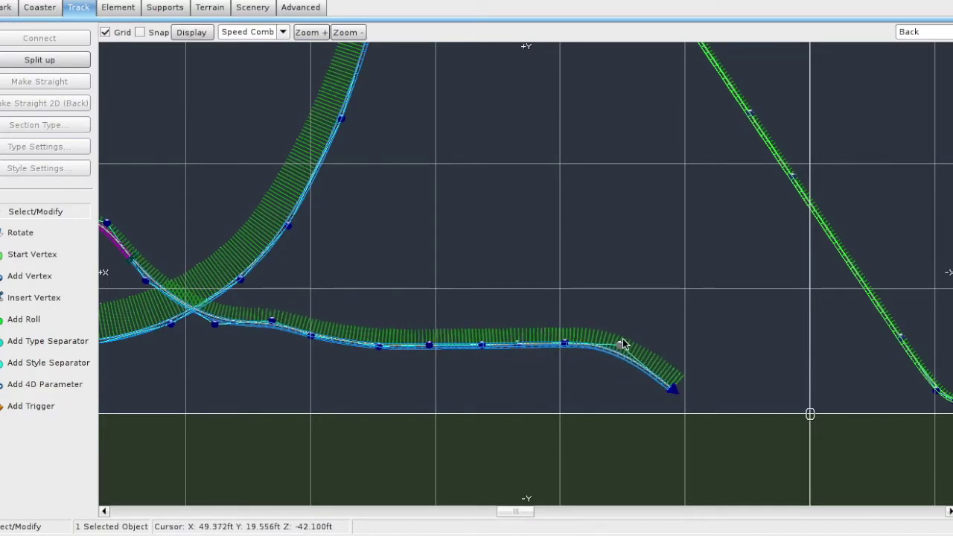
click(674, 383)
drag(678, 380, 676, 345)
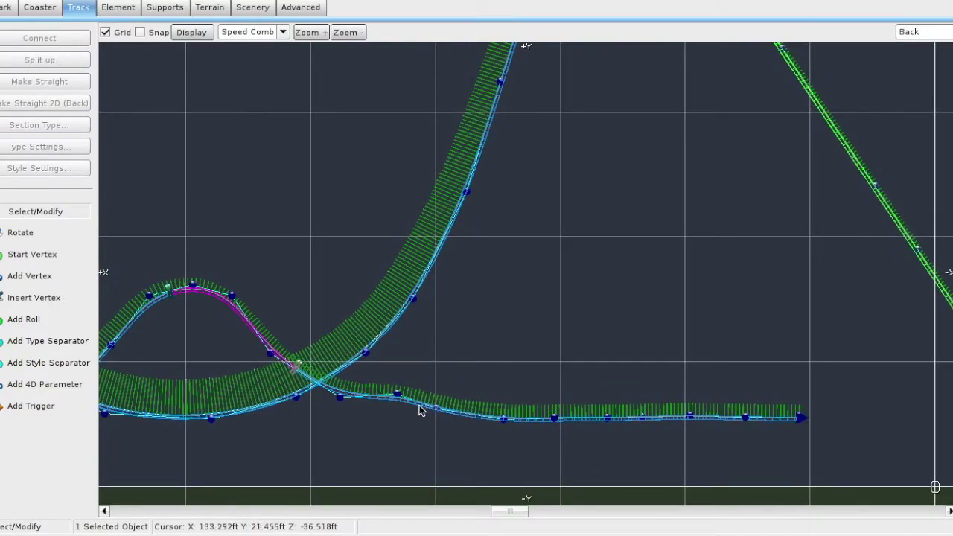
In perspective with the G-force comb, set the roll point ahead of the S-curve's first bend to -20°
click(395, 399)
key(F5)
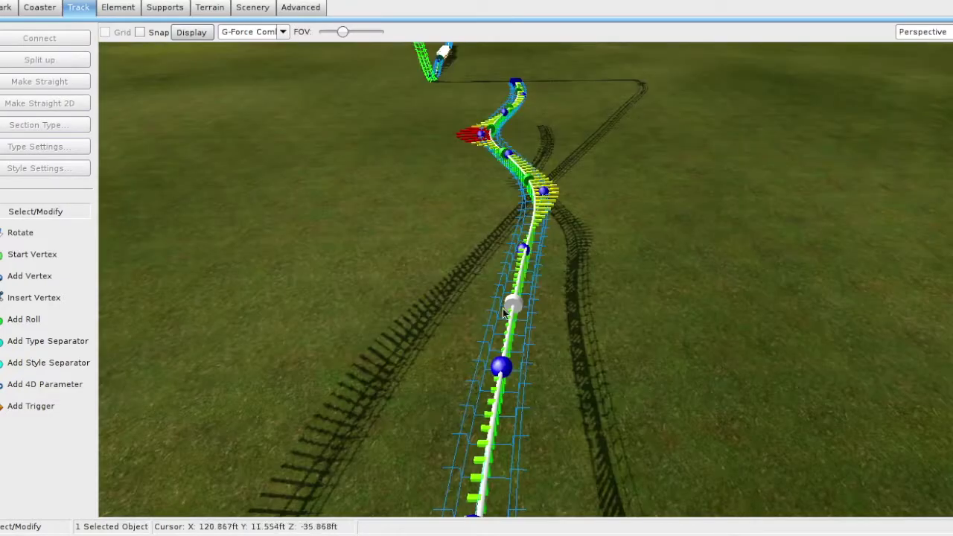
double_click(511, 313)
click(706, 348)
double_click(819, 351)
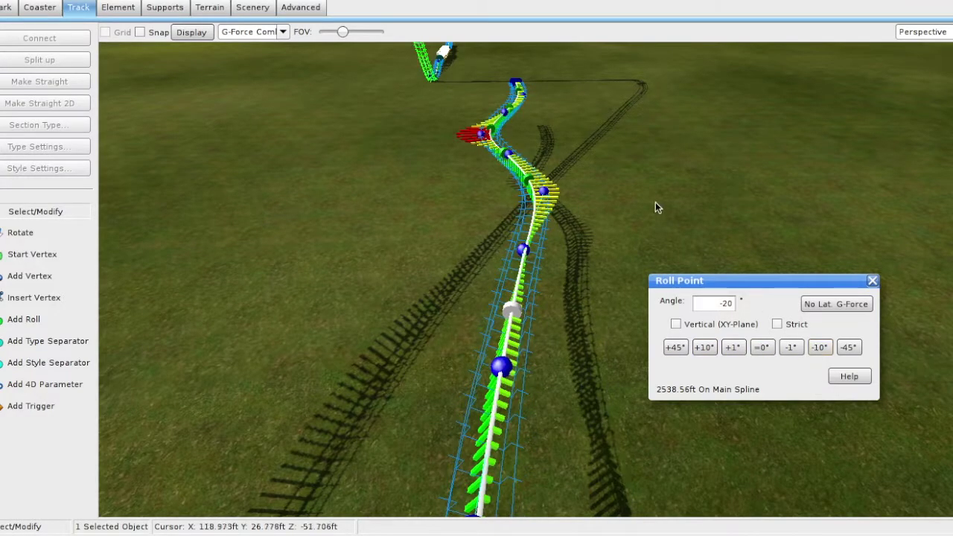
Set the angle of the roll point at the S-curve's first bend to 20°
click(535, 195)
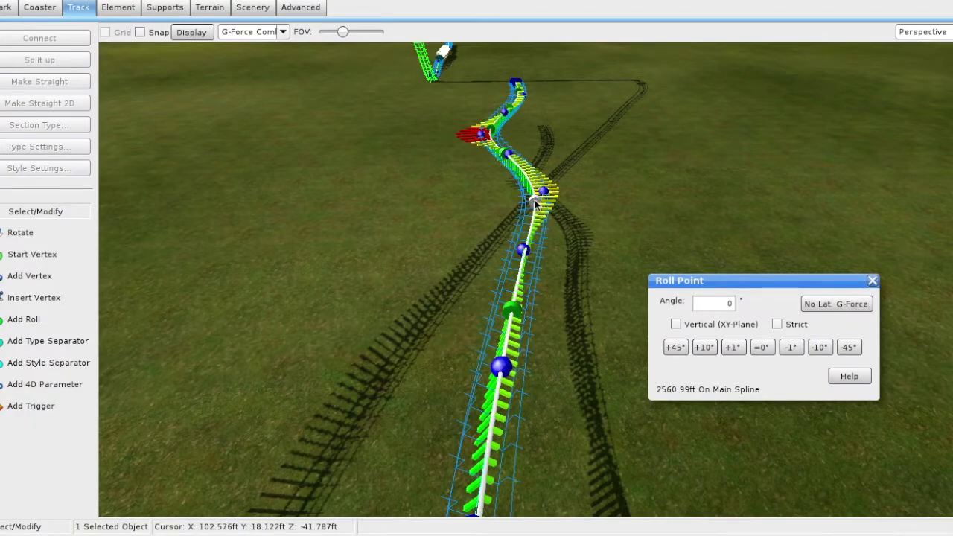
click(819, 350)
click(818, 350)
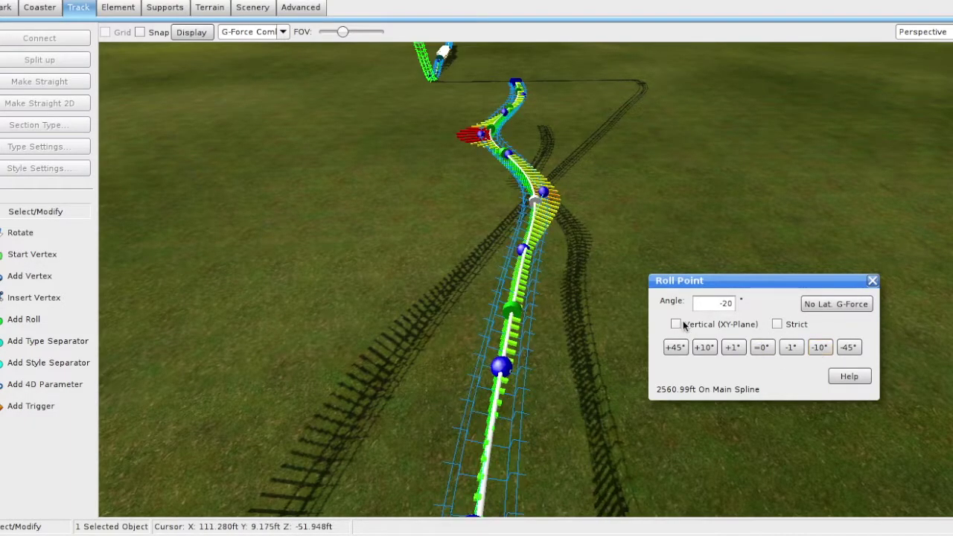
mouse_move(622, 215)
middle_down()
mouse_move(618, 179)
mouse_move(588, 231)
mouse_move(514, 172)
mouse_move(633, 182)
mouse_move(618, 198)
middle_up()
click(705, 347)
click(705, 347)
click(705, 347)
click(704, 348)
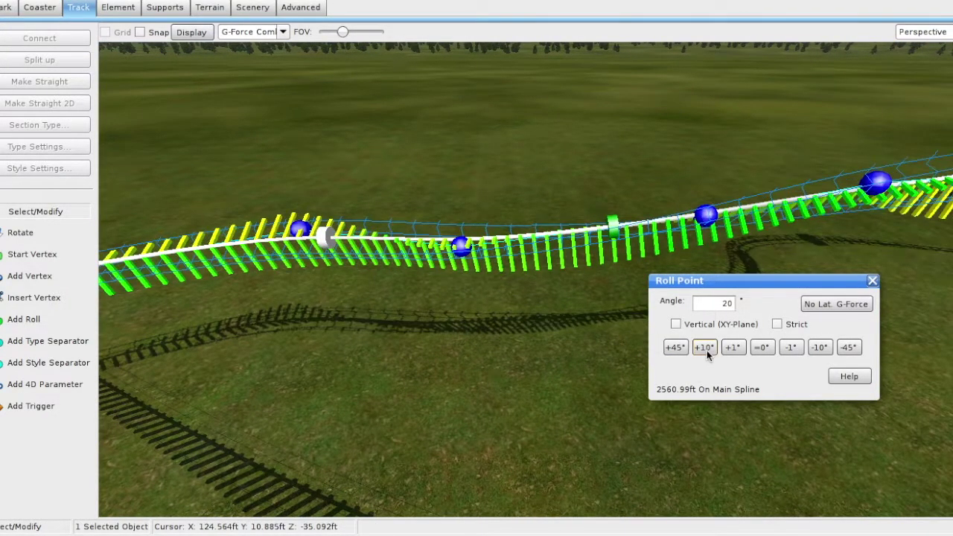
Slide the level roll point after the S-curve's first bend closer to that bend and increase its angle in 10° increments
middle_drag(404, 404, 430, 268)
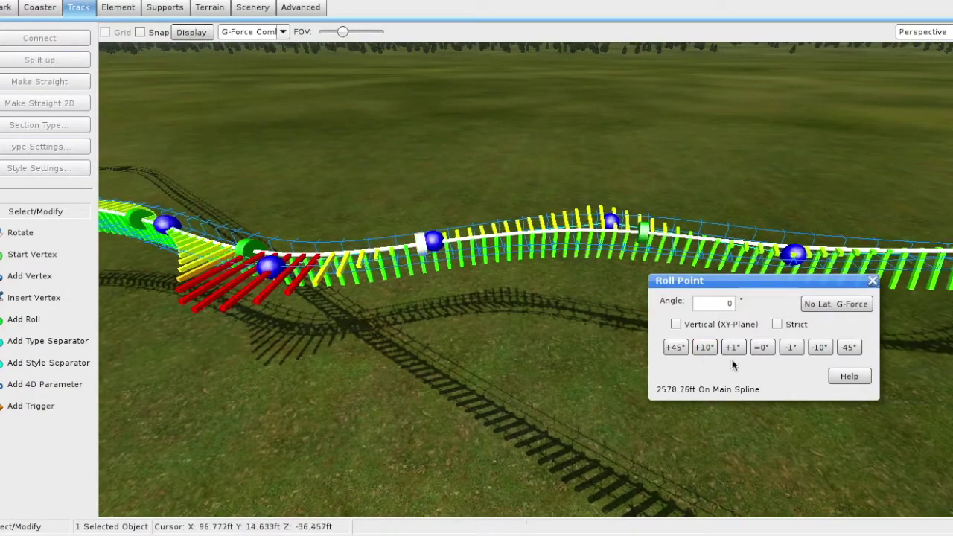
drag(421, 242, 494, 235)
click(710, 347)
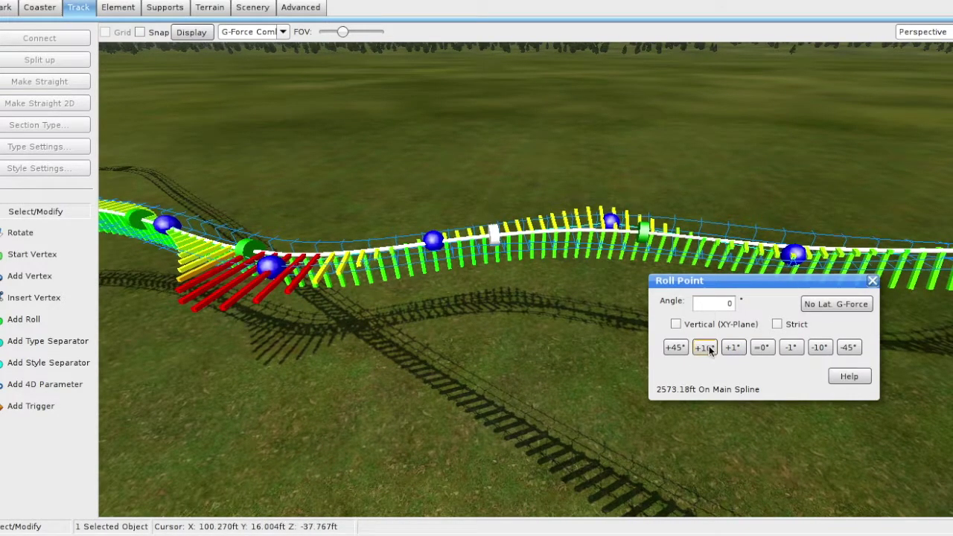
click(710, 347)
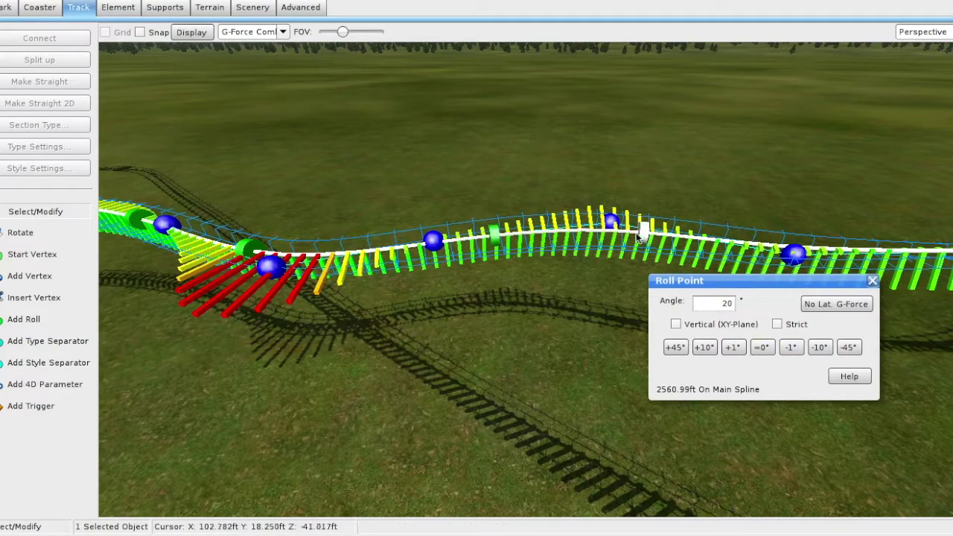
Shift the 20° roll point beyond the first bend's vertex and readjust the angle of the roll point following it
drag(645, 237, 597, 233)
click(703, 350)
click(490, 236)
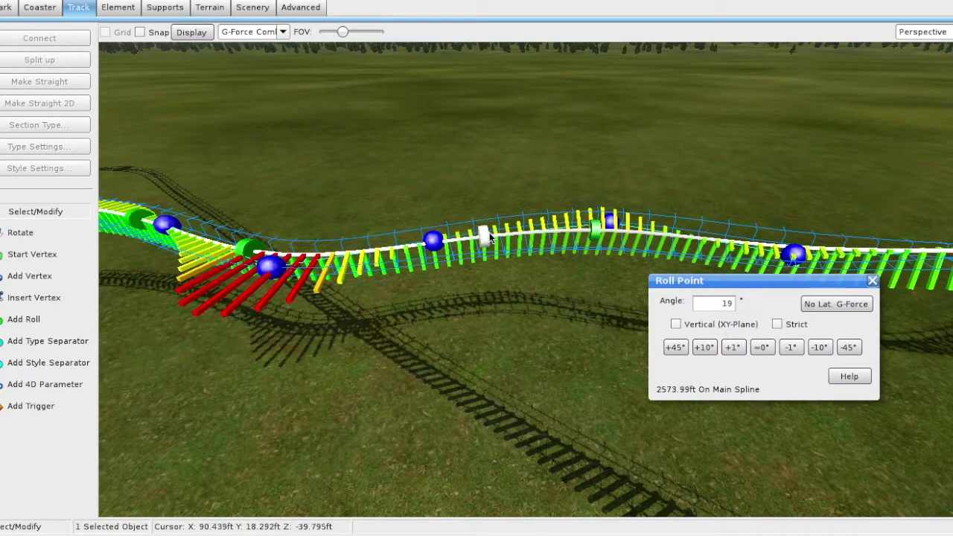
click(705, 347)
Move the roll point at the S-curve's second bend back toward the first bend and set the roll point between the bends to 0°
click(249, 249)
drag(249, 249, 349, 284)
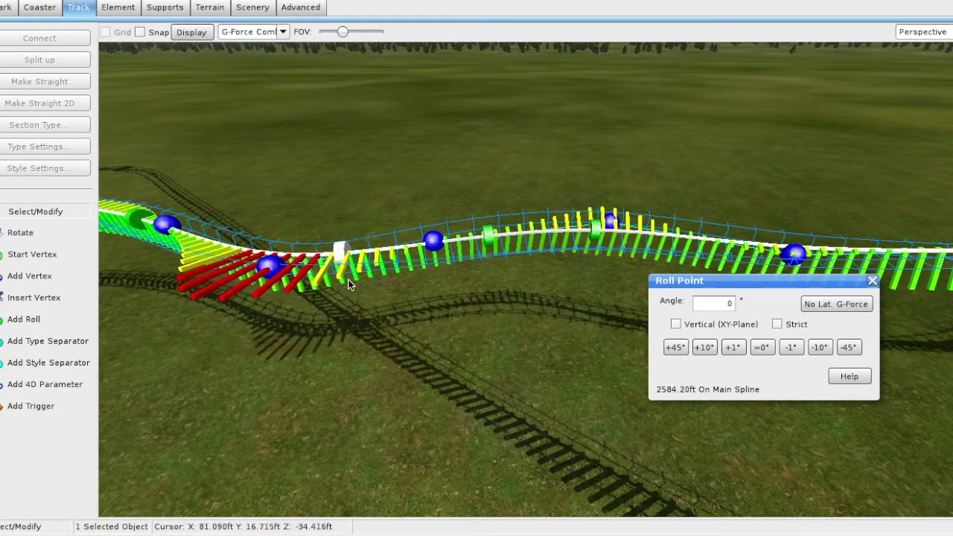
click(820, 348)
click(762, 348)
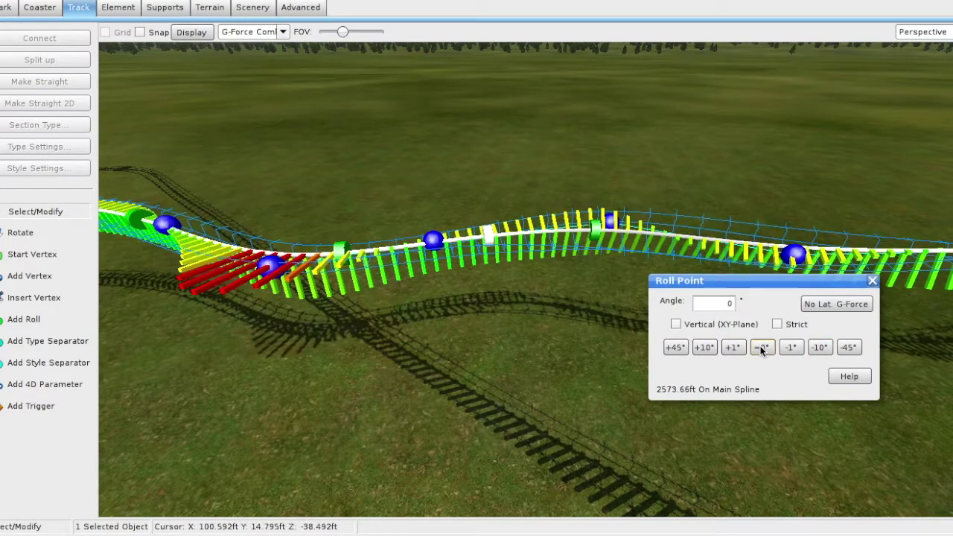
Try angles of -30° and 30° on the roll point ahead of the S-curve's second bend, then eliminate its lateral G-force
click(820, 347)
click(820, 347)
click(820, 347)
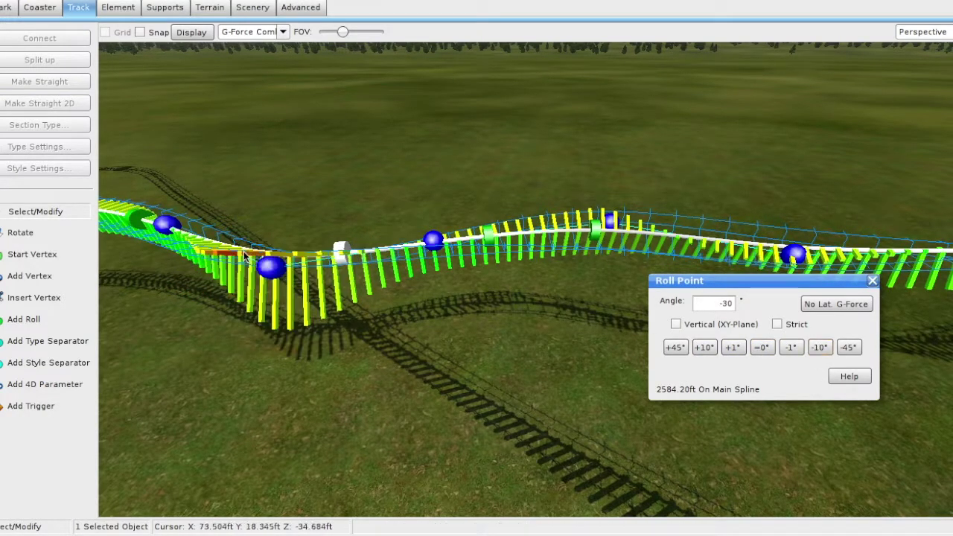
click(704, 347)
click(705, 347)
click(705, 347)
click(705, 347)
click(704, 347)
click(705, 347)
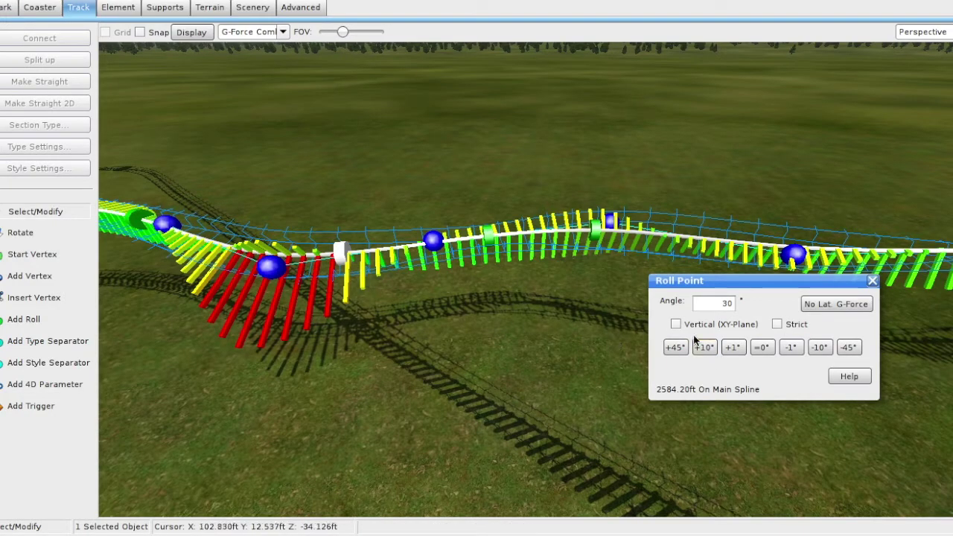
click(806, 307)
Eliminate the lateral G-force at the roll points past the S-curve's second bend
click(487, 337)
right_drag(486, 337, 566, 324)
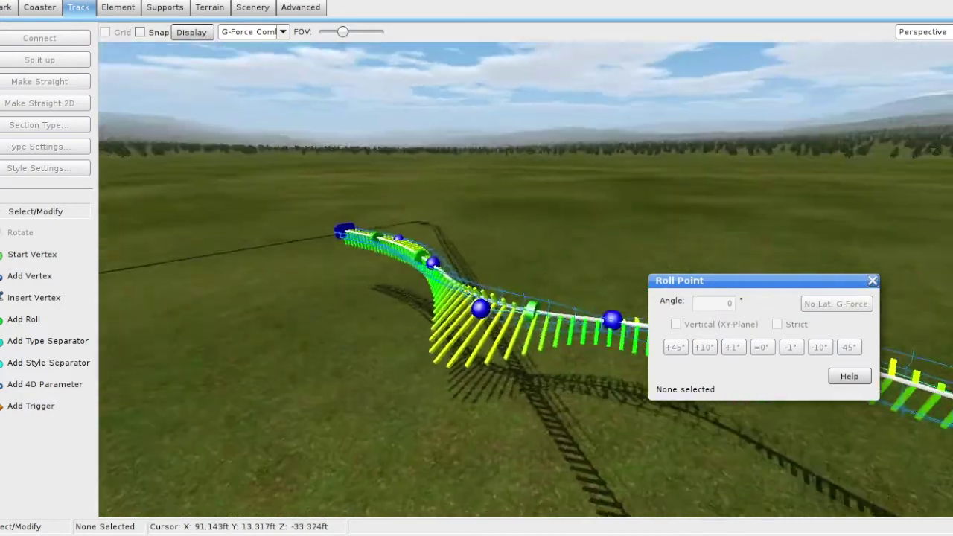
click(417, 258)
click(837, 306)
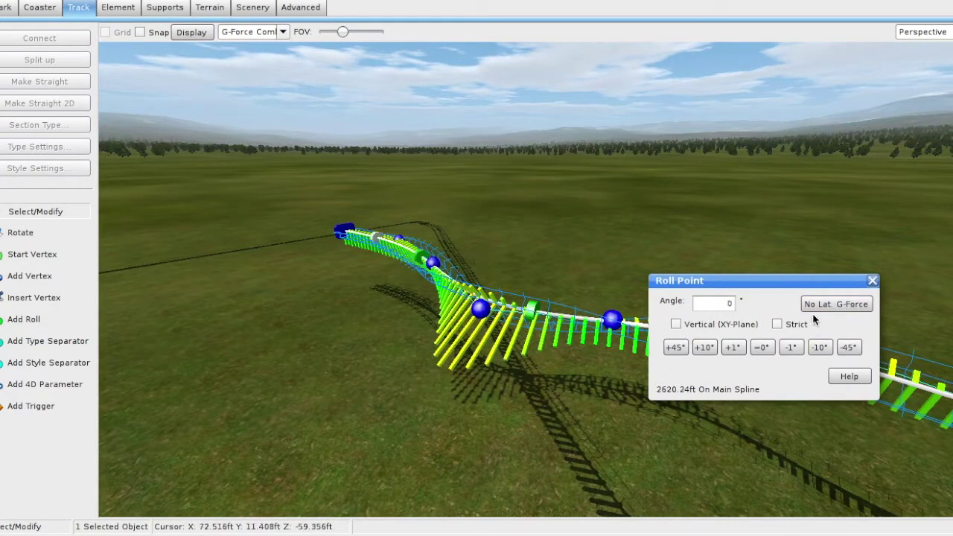
click(836, 304)
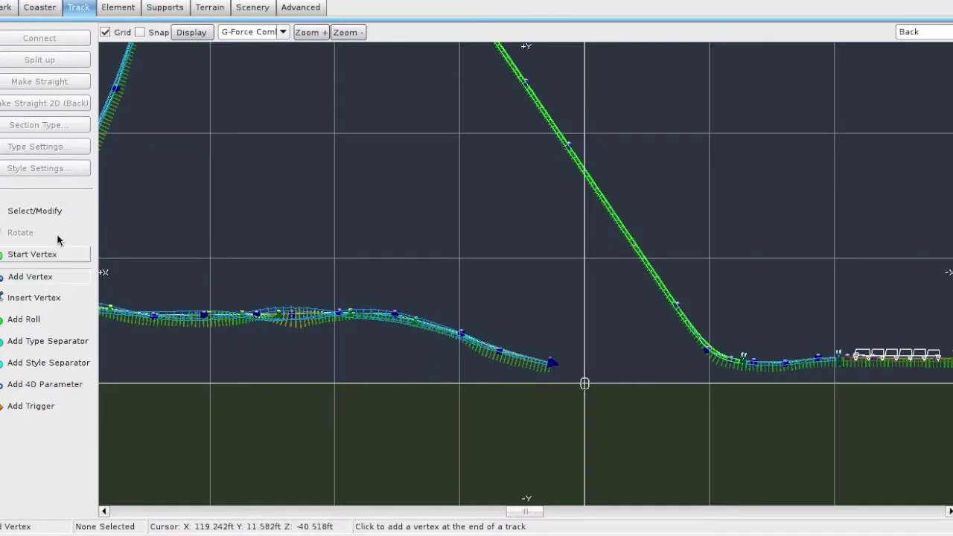
In the back view, level the track's end vertex at about 6.6 ft high and display the speed comb
click(6, 213)
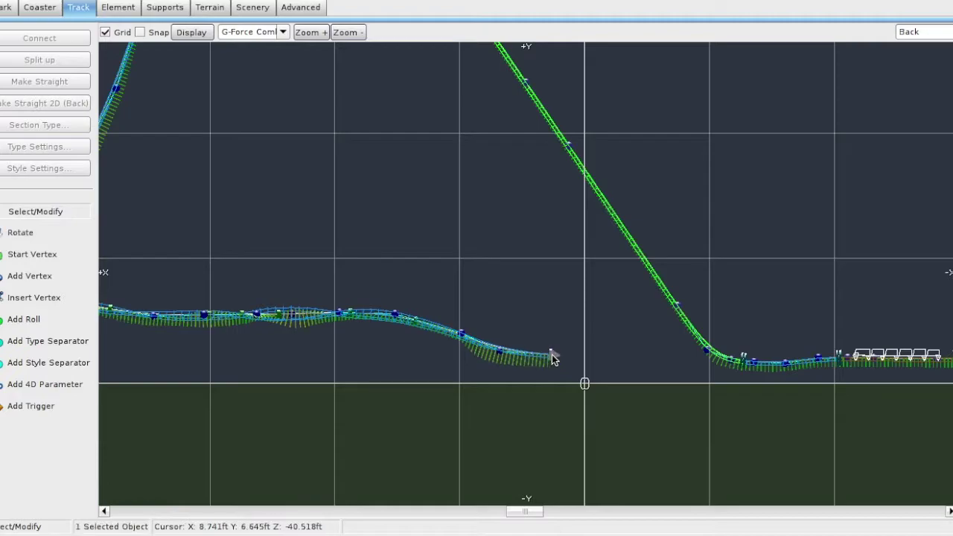
scroll(521, 351, up, 2)
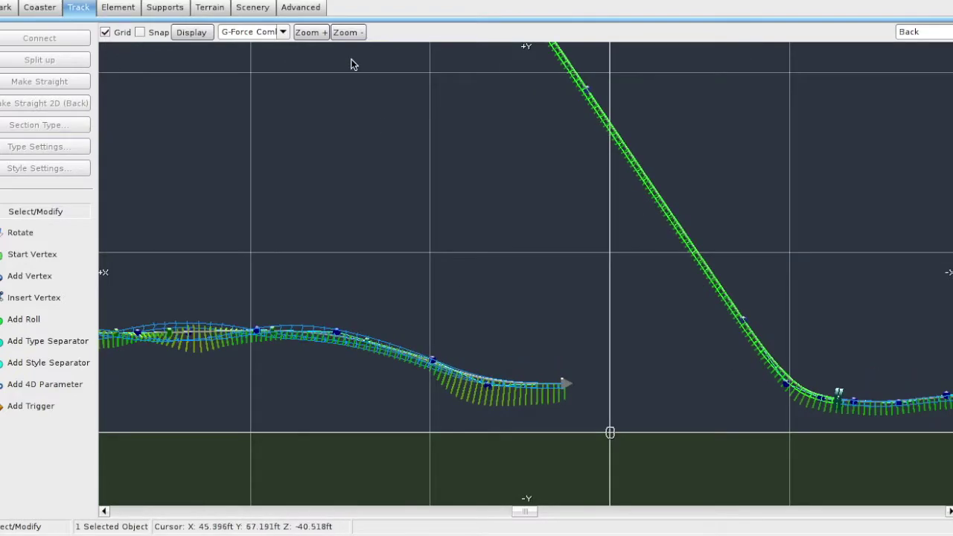
click(283, 32)
click(272, 111)
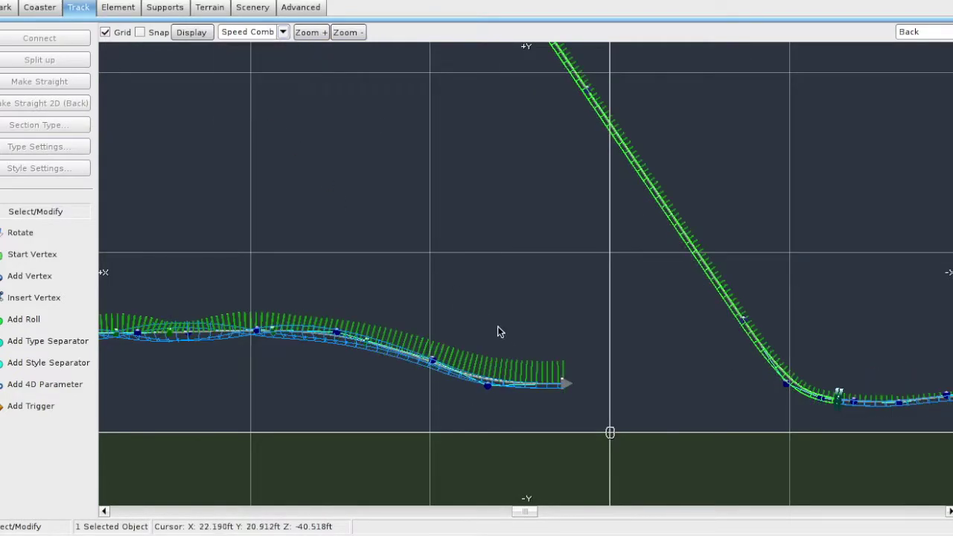
scroll(525, 371, down, 2)
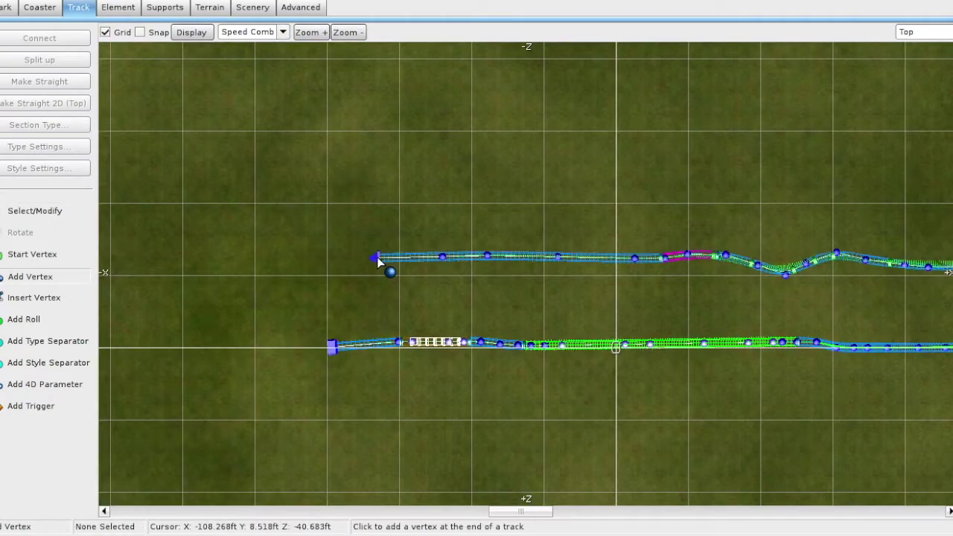
In the back view, align the vertices of the extended run after the brake section into a level stretch about 8 ft high
click(1, 209)
click(923, 32)
click(923, 111)
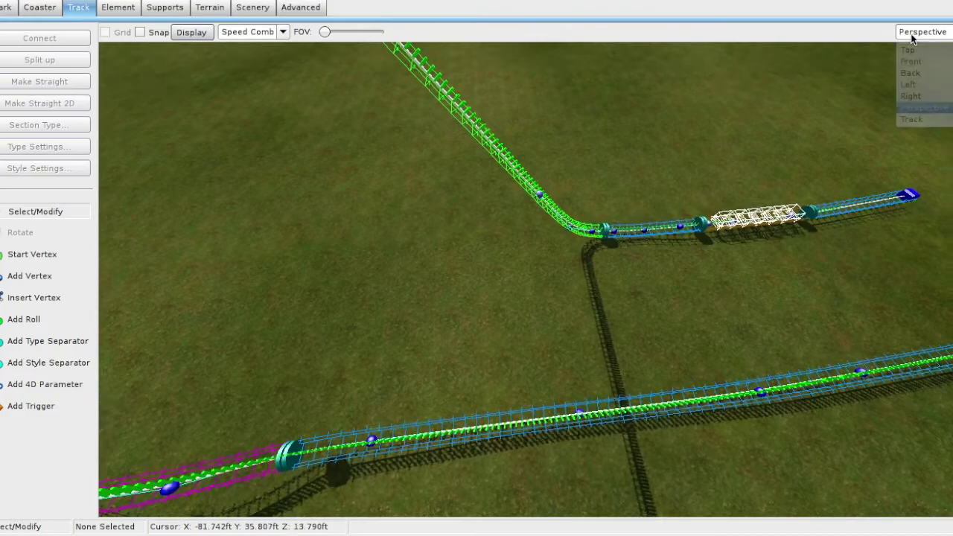
click(920, 32)
click(916, 71)
scroll(745, 257, down, 2)
right_click(740, 258)
right_click(667, 287)
right_click(634, 231)
scroll(593, 184, up, 2)
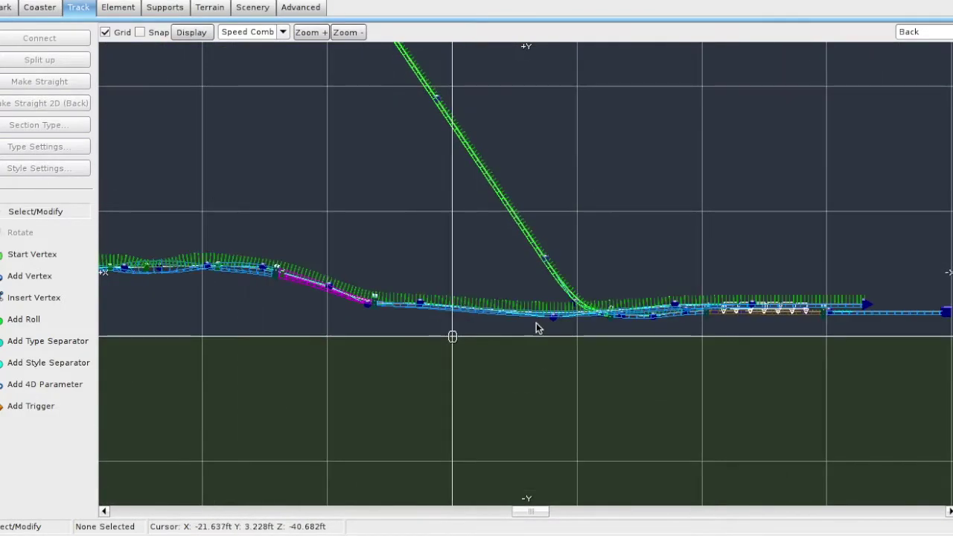
drag(552, 318, 551, 308)
middle_drag(675, 302, 657, 304)
drag(733, 304, 731, 301)
drag(847, 308, 820, 307)
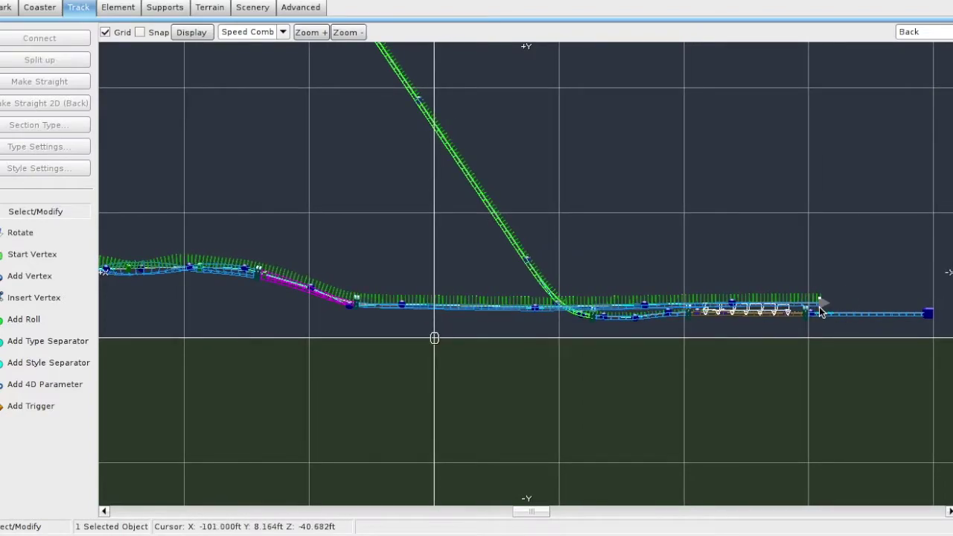
Place type separators around the middle of the level run and enable Invisible Segment and Left Railing and Catwalk in its style
scroll(531, 356, up, 3)
middle_drag(531, 356, 435, 351)
click(30, 343)
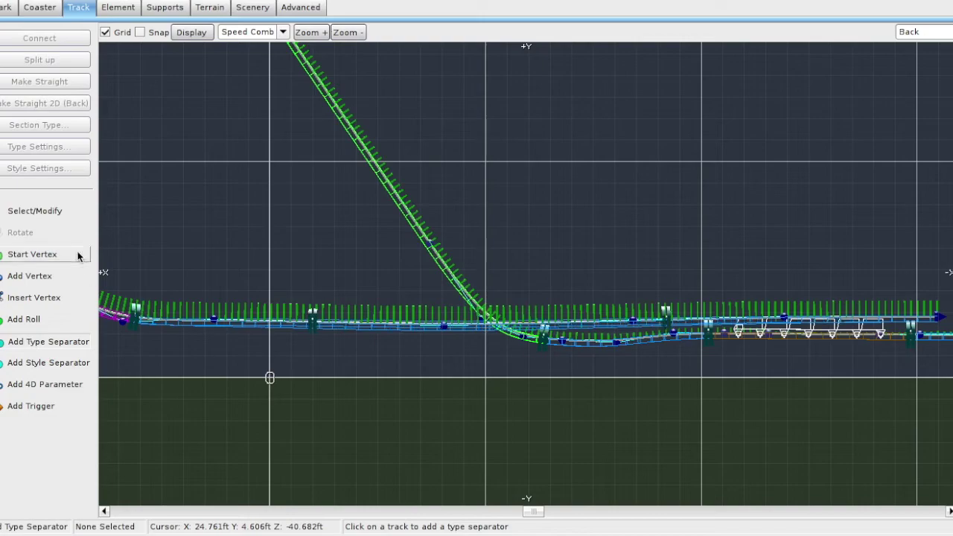
click(60, 212)
double_click(397, 322)
click(373, 90)
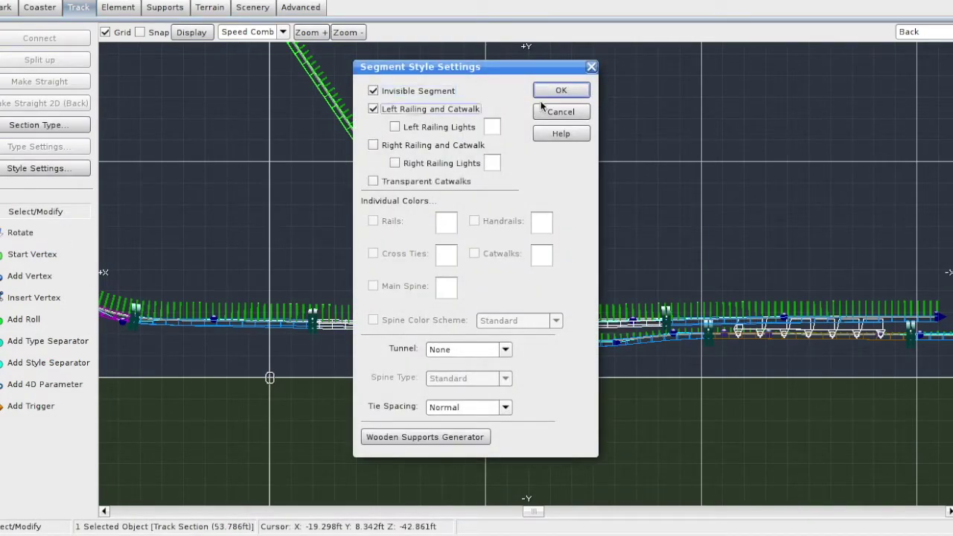
click(551, 92)
Convert the section between the new separators into a brake section and name it "Brake run 1"
click(64, 124)
click(118, 201)
double_click(377, 320)
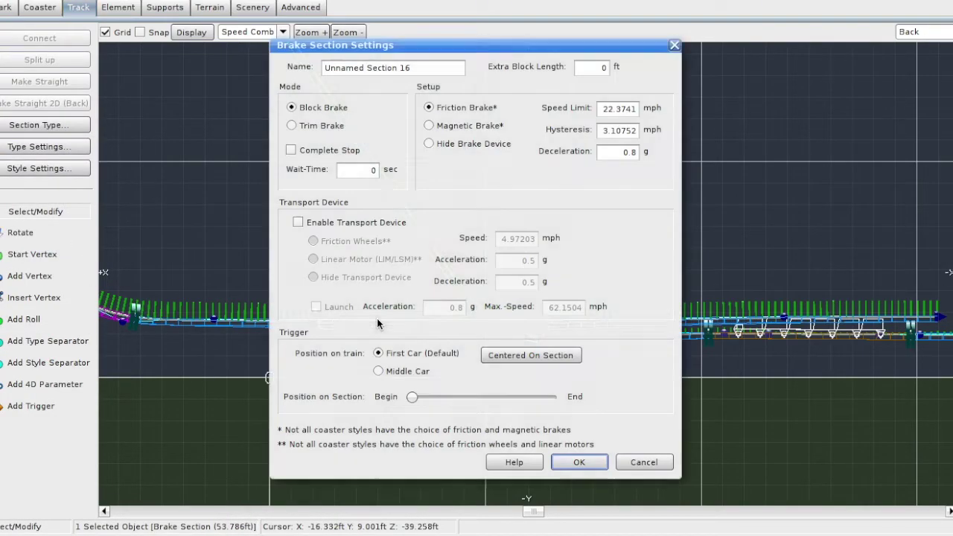
triple_click(410, 70)
key(BackSpace)
text(Brake run 1)
Give Brake run 1 a complete stop with a 3 sec wait and a 13 mph speed limit
click(290, 150)
click(369, 170)
drag(368, 173, 378, 171)
key(BackSpace)
text(3)
drag(638, 111, 561, 107)
key(BackSpace)
text(13)
click(586, 457)
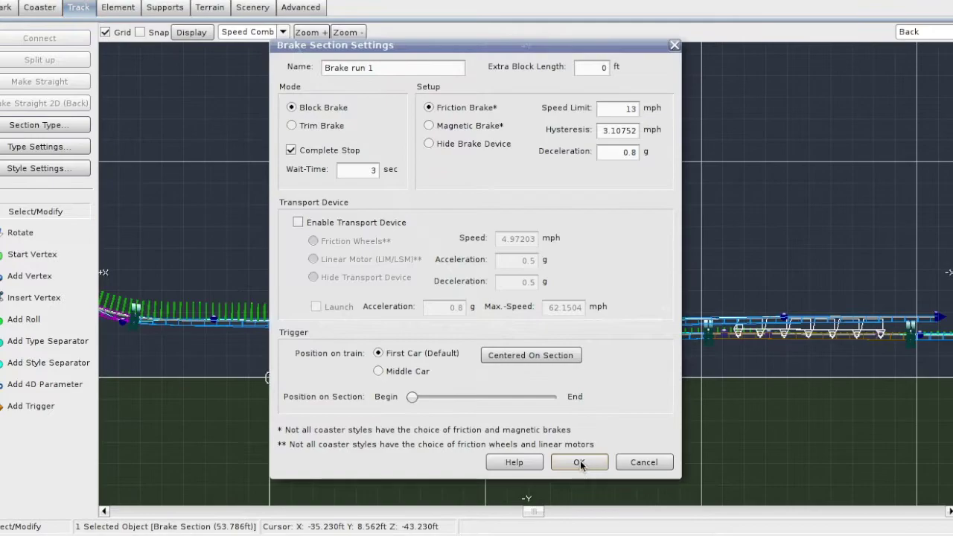
Enable the transport device on Brake run 1 with a speed of 6 mph and accept the settings
click(298, 222)
drag(535, 238, 483, 245)
key(BackSpace)
text(6)
click(580, 462)
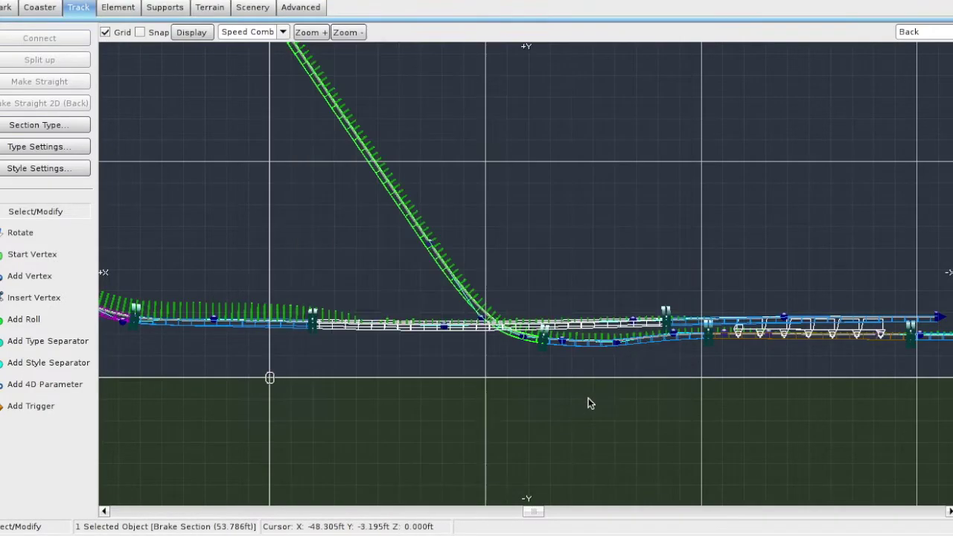
In the top view, add three vertices beyond the track end to begin the turn back toward the station
scroll(589, 403, up, 3)
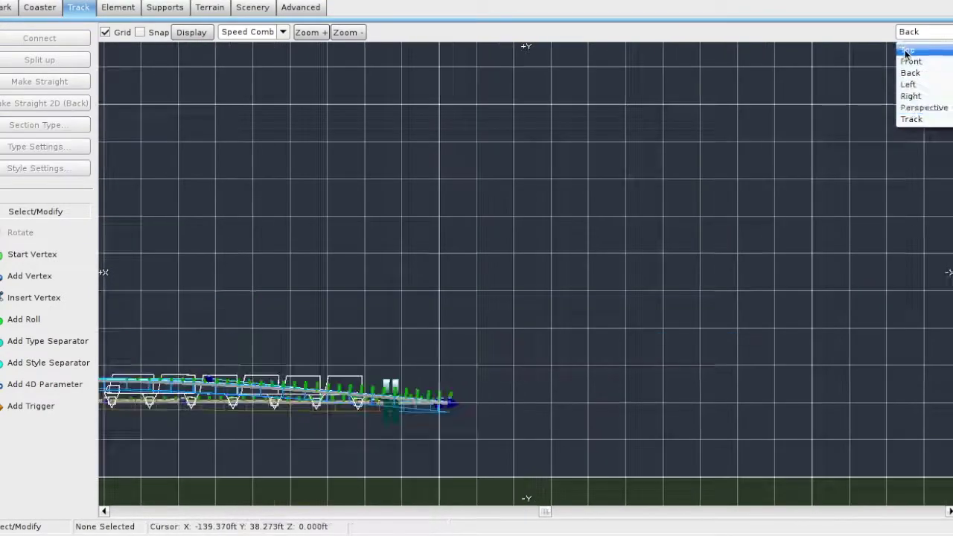
click(916, 51)
click(31, 277)
scroll(417, 252, up, 4)
right_drag(417, 251, 521, 205)
click(306, 203)
click(276, 225)
click(254, 260)
right_click(250, 287)
Shift the turn's new vertices and the vertex before them to reshape the first half of the turn
drag(306, 204, 267, 201)
drag(276, 224, 236, 227)
drag(254, 260, 215, 265)
click(355, 196)
drag(362, 193, 339, 191)
drag(215, 265, 229, 272)
Add vertices to finish the U-turn and join the track to the station, then show the circuit in perspective
click(31, 277)
click(228, 314)
click(256, 359)
click(287, 367)
click(319, 367)
click(340, 366)
right_click(339, 365)
click(342, 367)
click(333, 285)
click(923, 31)
click(919, 110)
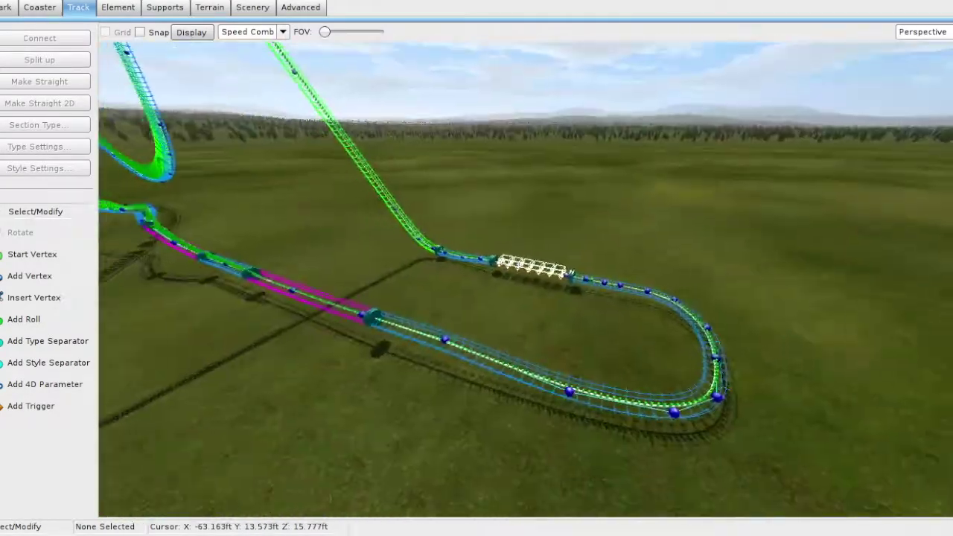
Review the settings of Brake run 1, then open another track section for inspection
double_click(252, 296)
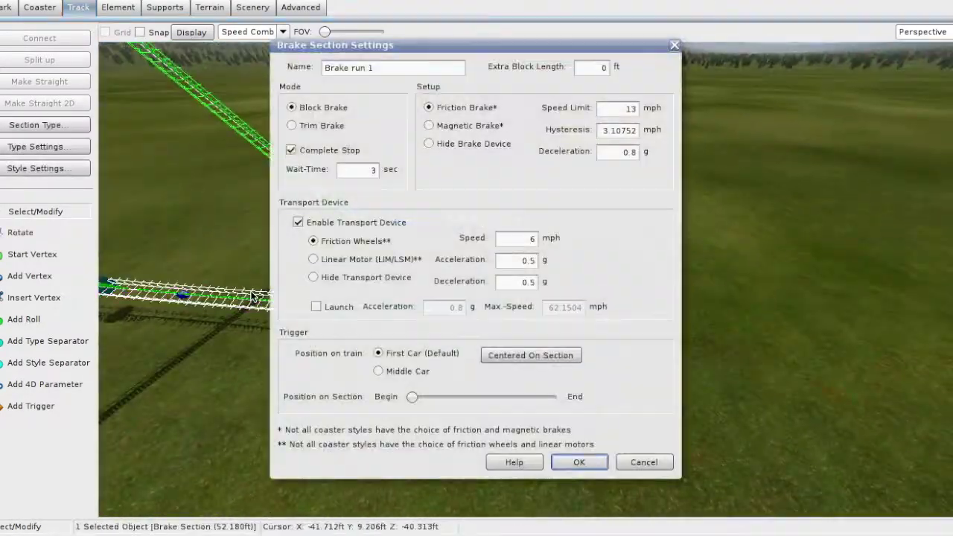
click(592, 461)
double_click(482, 314)
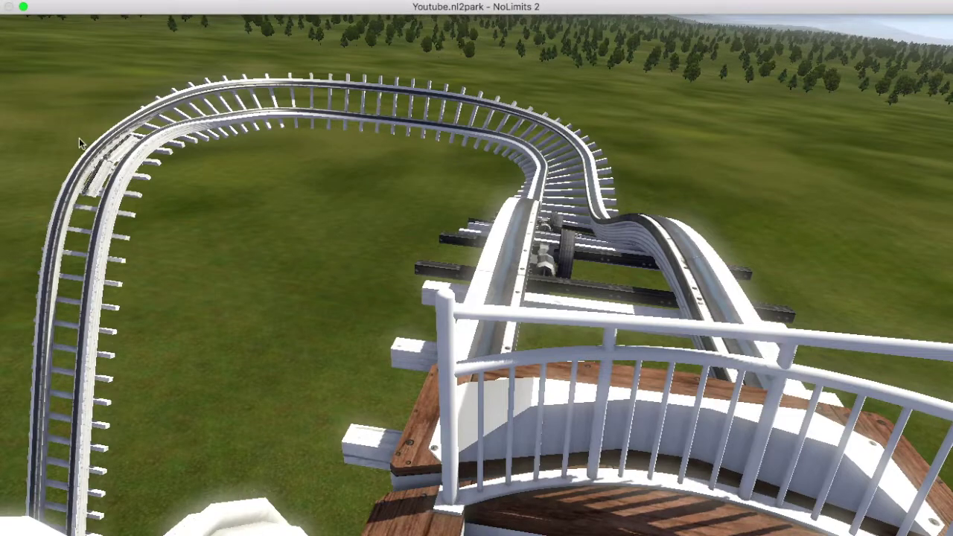
Return from the ride view to the park editor and unfreeze the coaster
click(129, 1)
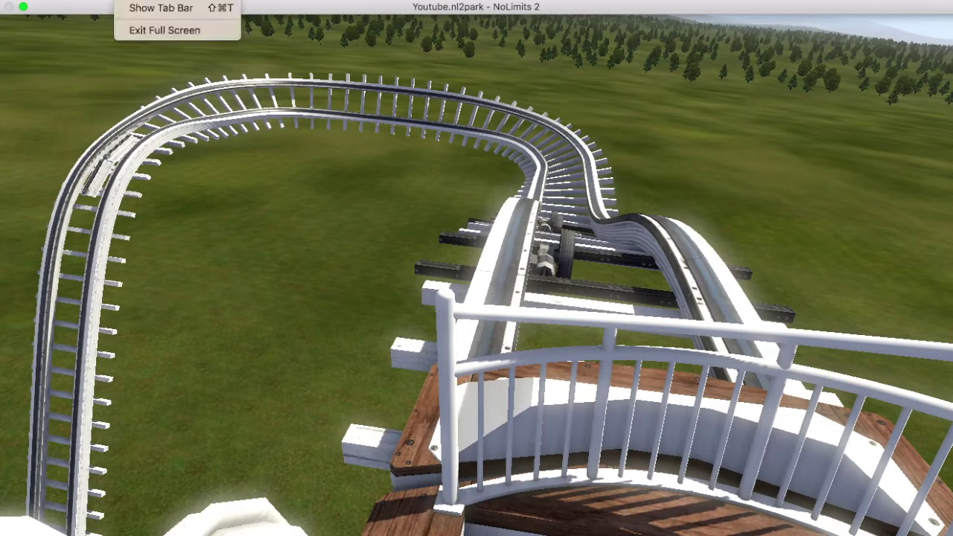
click(159, 319)
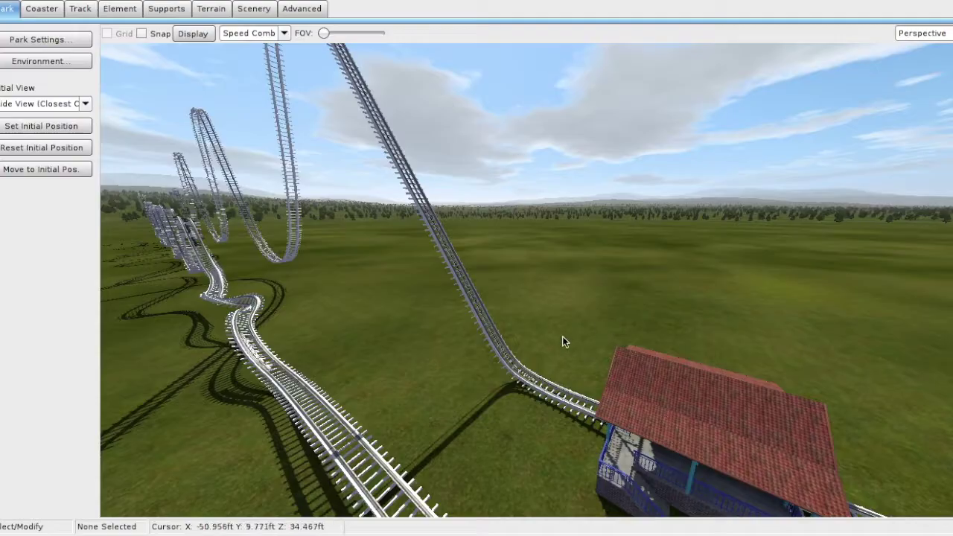
click(39, 10)
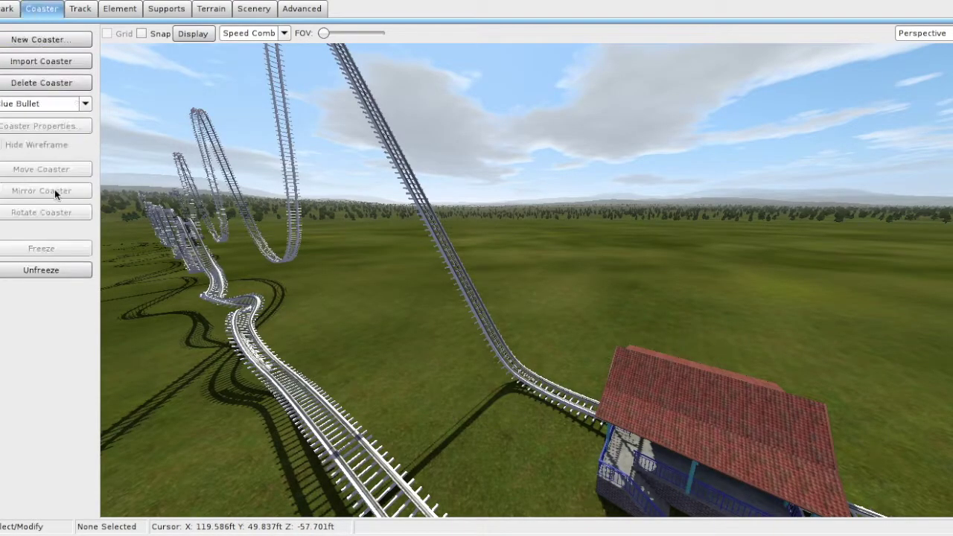
click(36, 265)
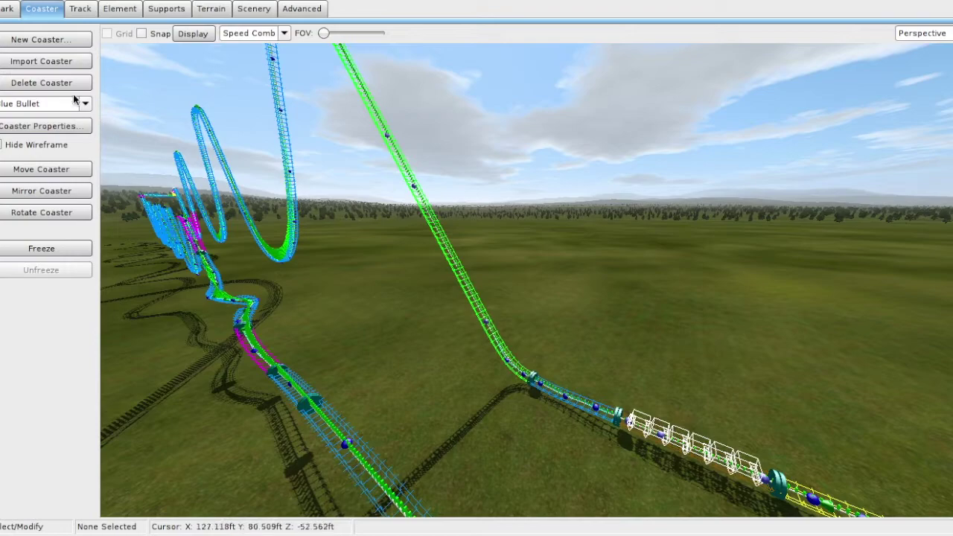
Bring up the tools for building the coaster's supports
click(76, 8)
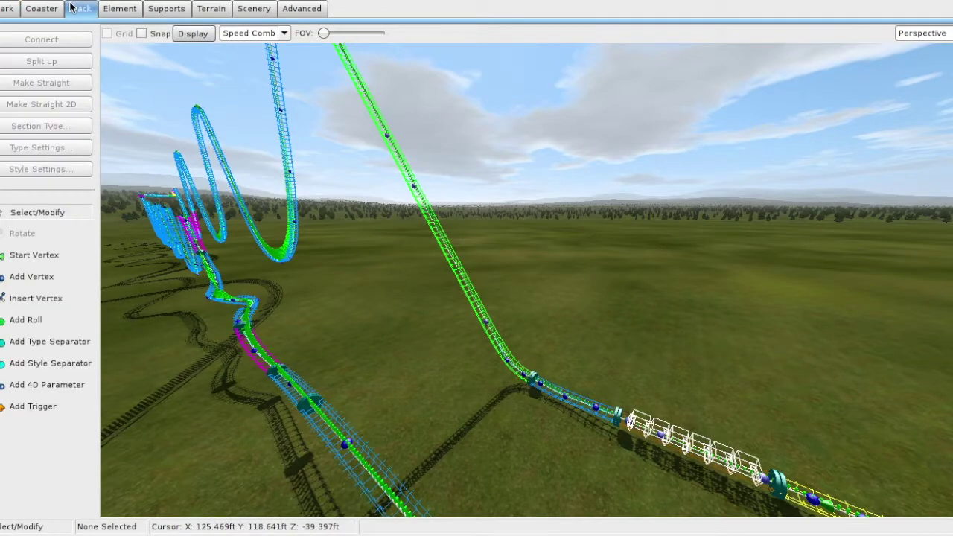
click(119, 9)
click(149, 8)
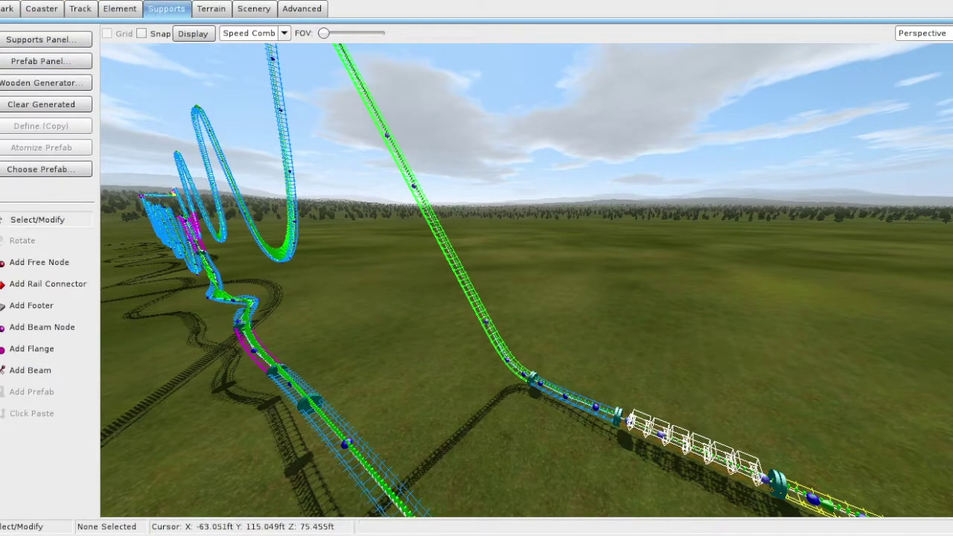